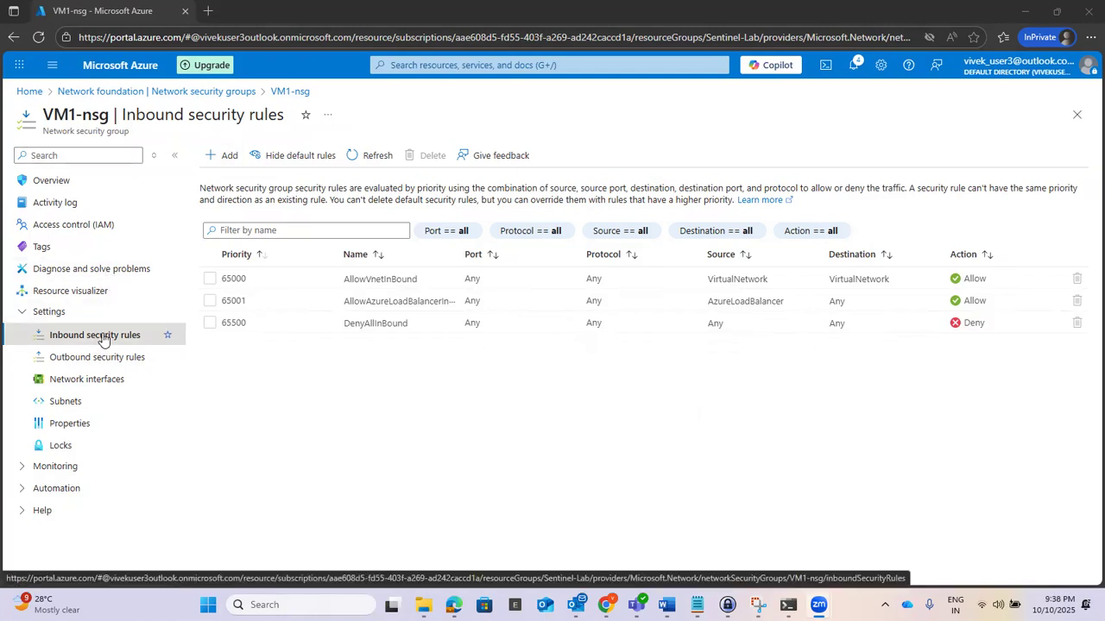
Step: Start a new inbound security rule for VM1-nsg and set its destination port ranges to *
{"action": "left_click", "coordinate": [484, 380]}
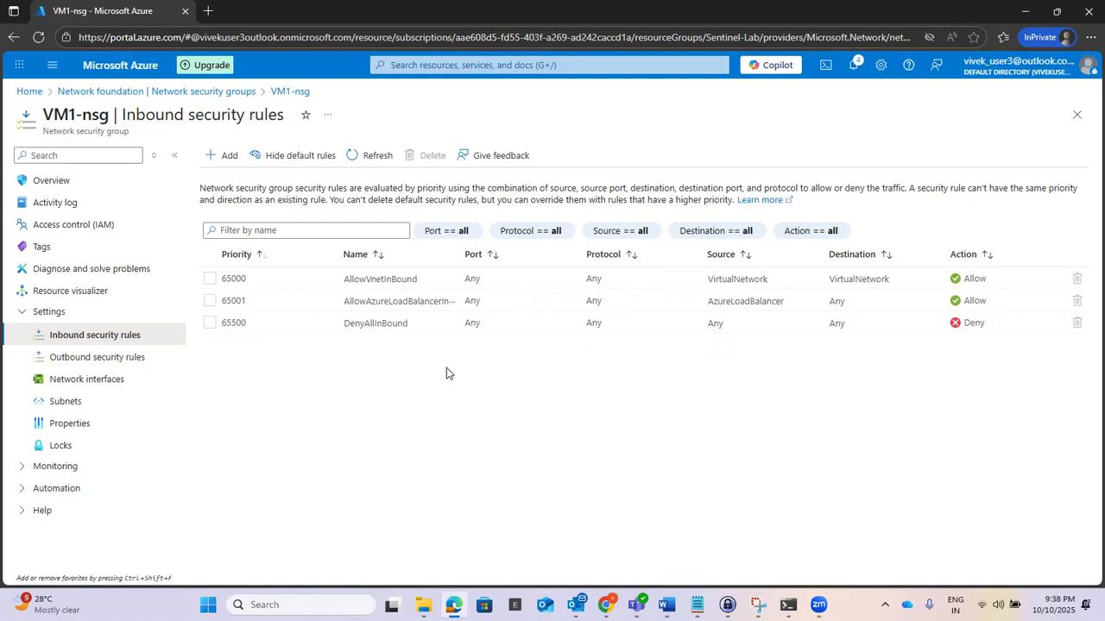
{"action": "left_click", "coordinate": [229, 156]}
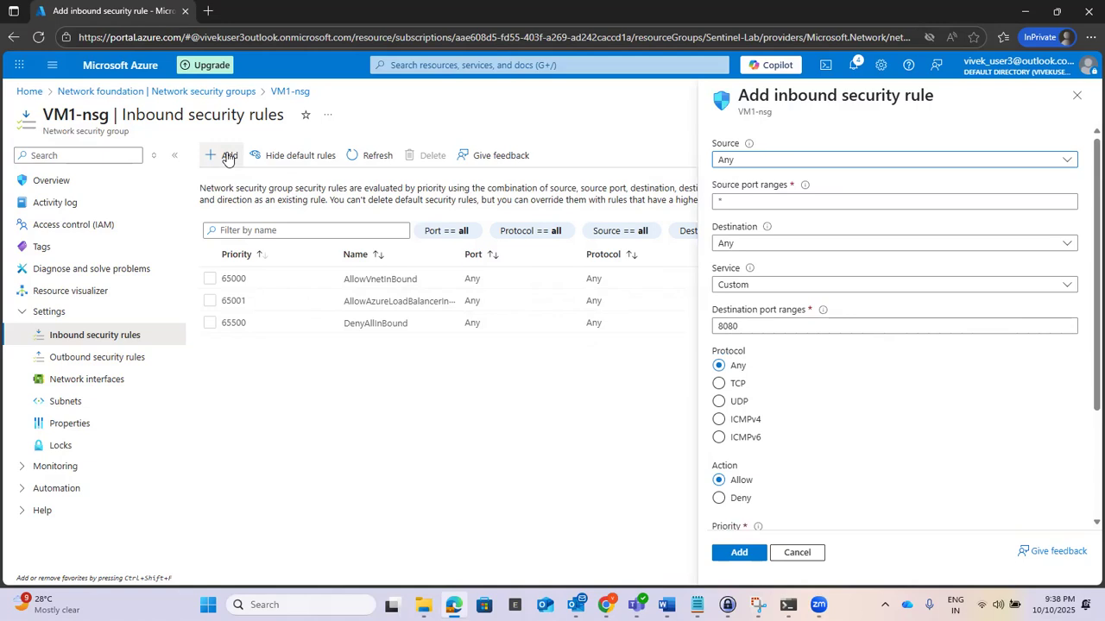
{"action": "left_click", "coordinate": [772, 326]}
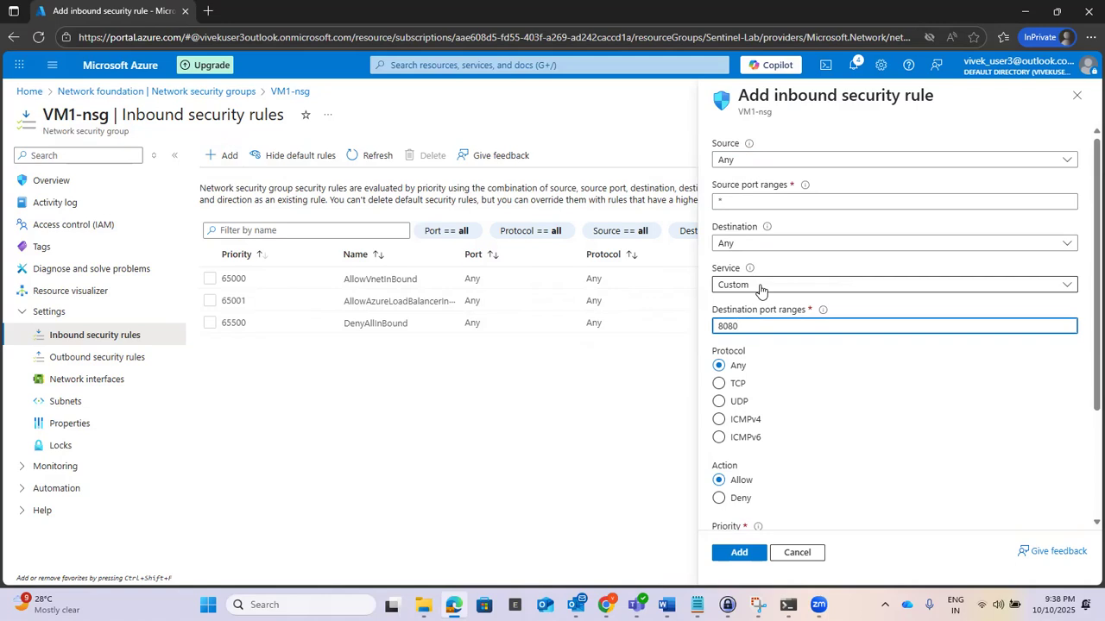
{"action": "double_click", "coordinate": [729, 325]}
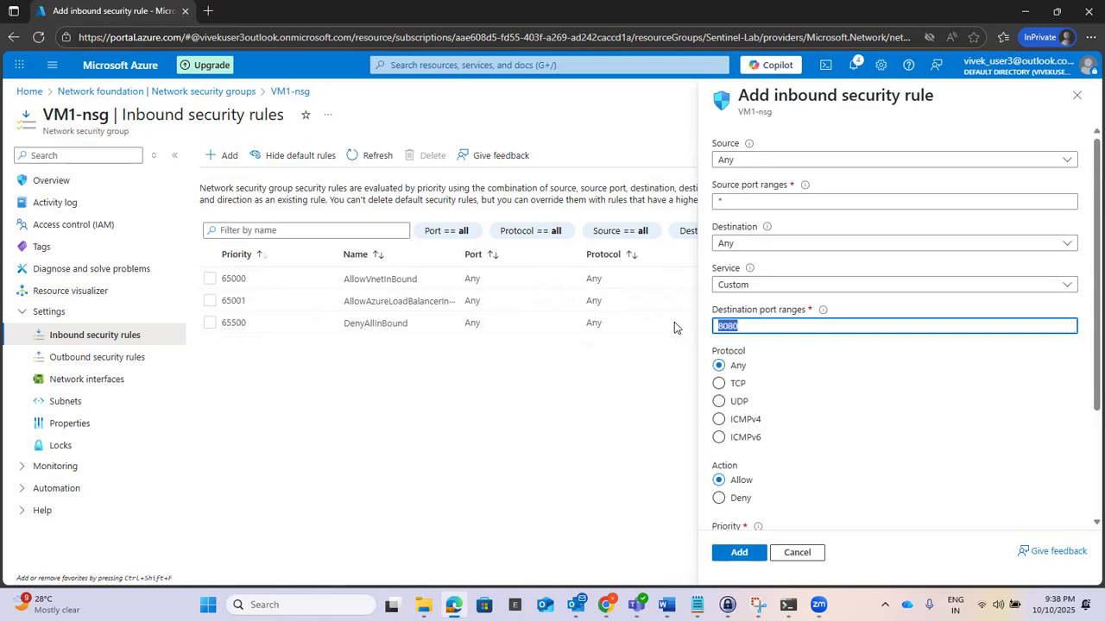
{"action": "type", "text": "*"}
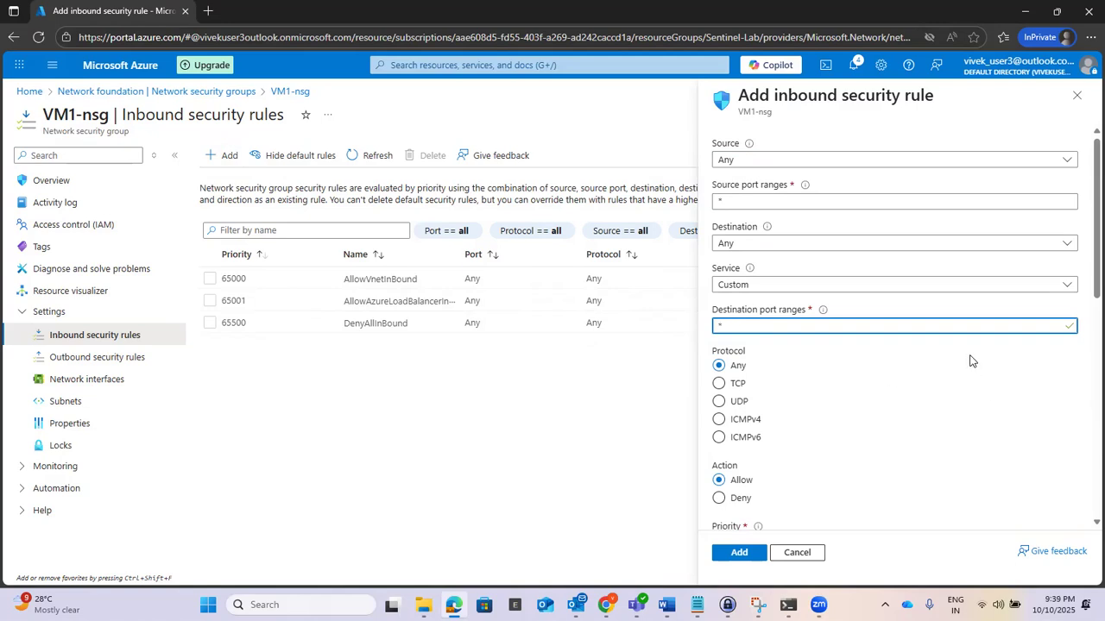
Step: Name the inbound rule Allo-all and add it to the network security group
{"action": "scroll", "coordinate": [969, 361], "scroll_direction": "down", "scroll_amount": 3}
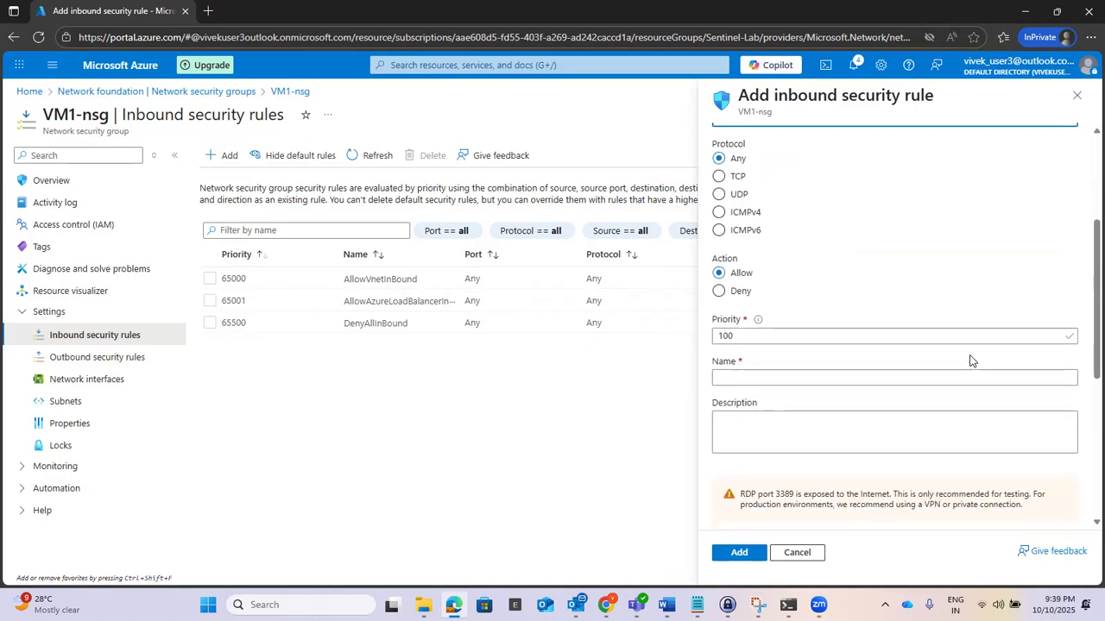
{"action": "left_click", "coordinate": [789, 378]}
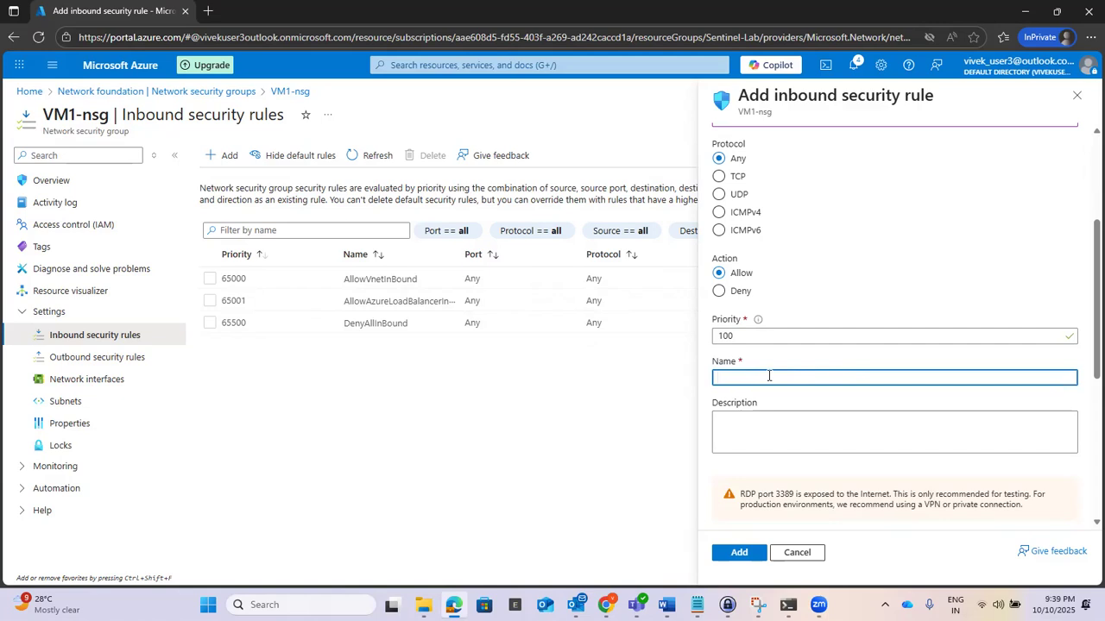
{"action": "type", "text": "Allo-all"}
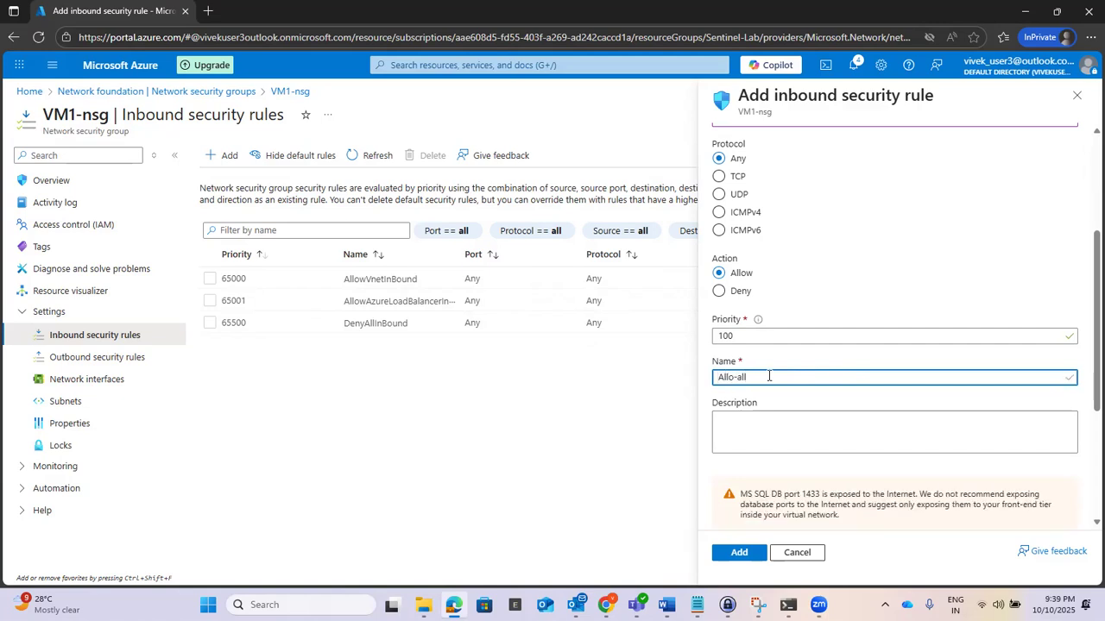
{"action": "scroll", "coordinate": [917, 406], "scroll_direction": "down", "scroll_amount": 3}
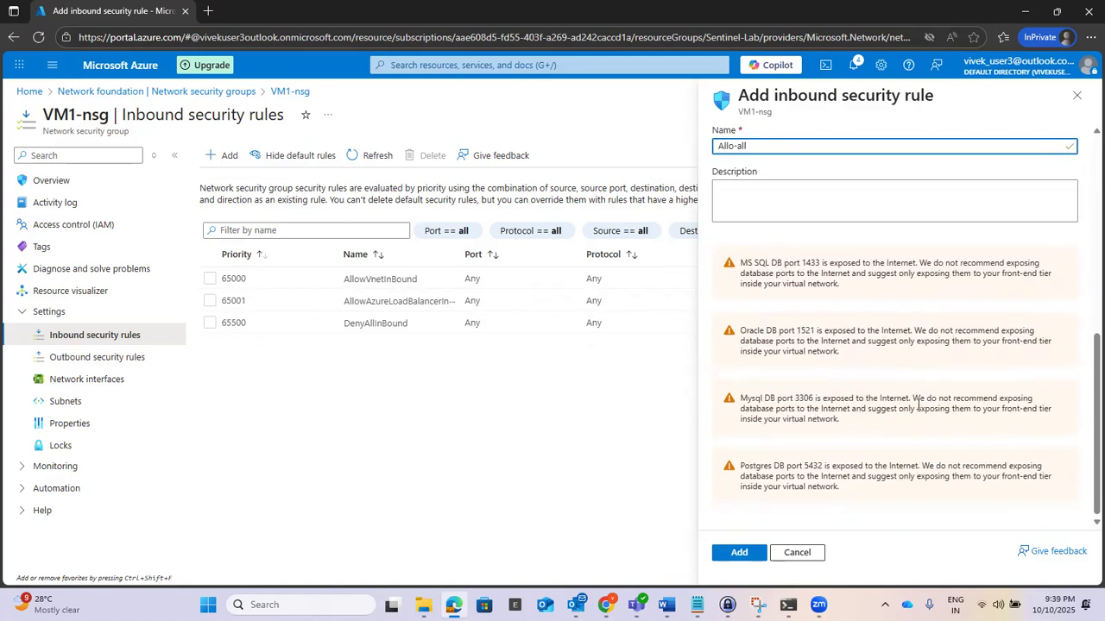
{"action": "left_click", "coordinate": [736, 552]}
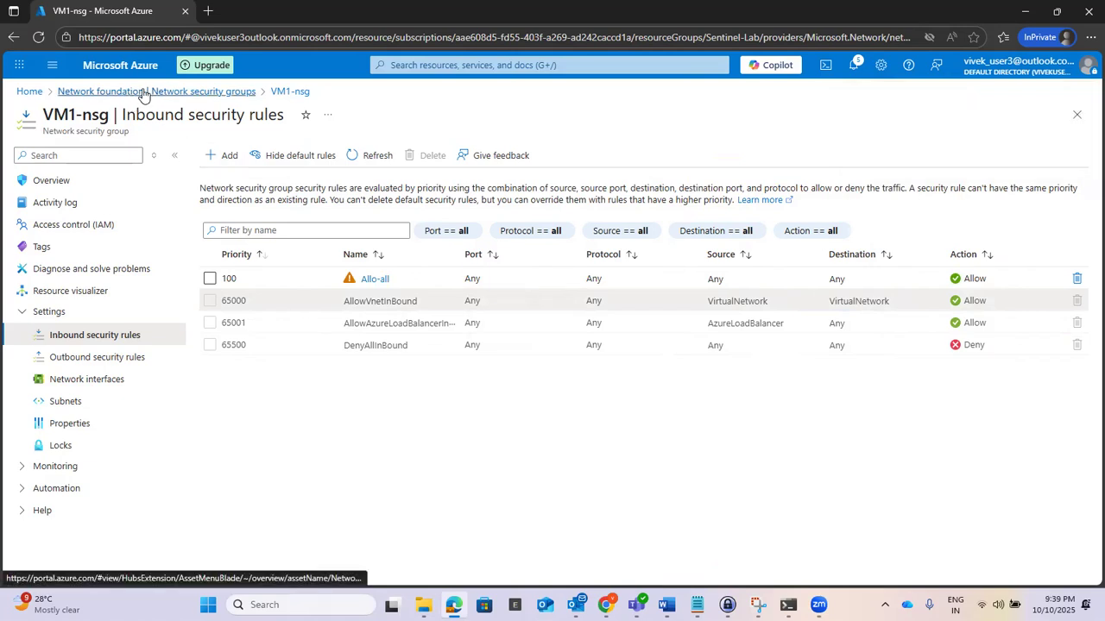
Step: Go to the virtual machines list and copy the public IP address of VM1
{"action": "left_click", "coordinate": [464, 65]}
{"action": "left_click", "coordinate": [547, 274]}
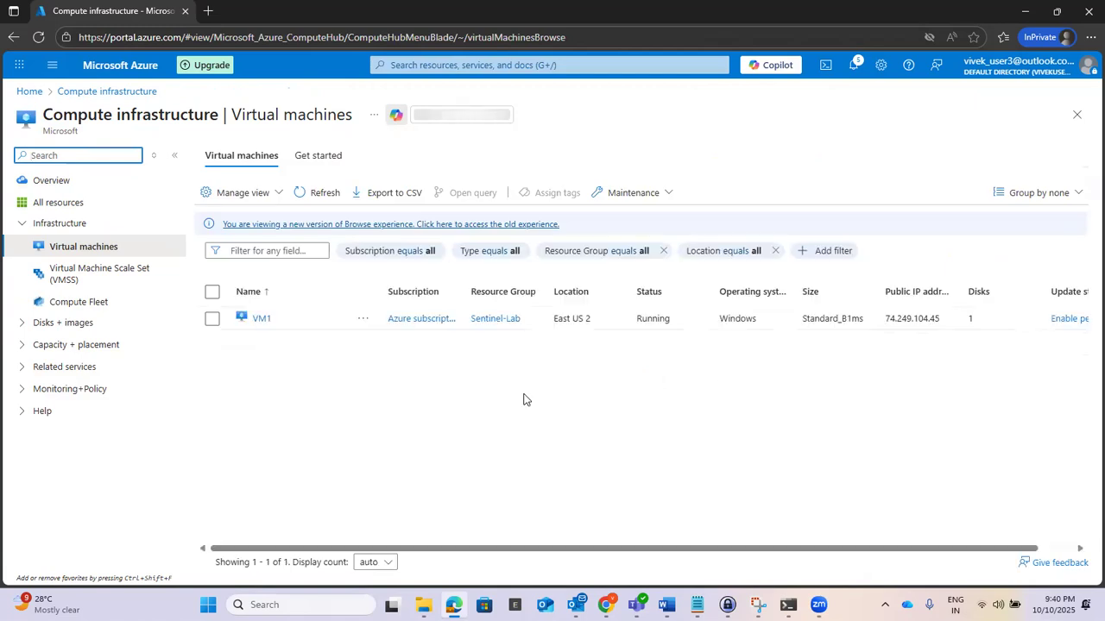
{"action": "left_click_drag", "start_coordinate": [939, 318], "coordinate": [882, 320]}
{"action": "right_click", "coordinate": [876, 316]}
{"action": "left_click", "coordinate": [896, 329]}
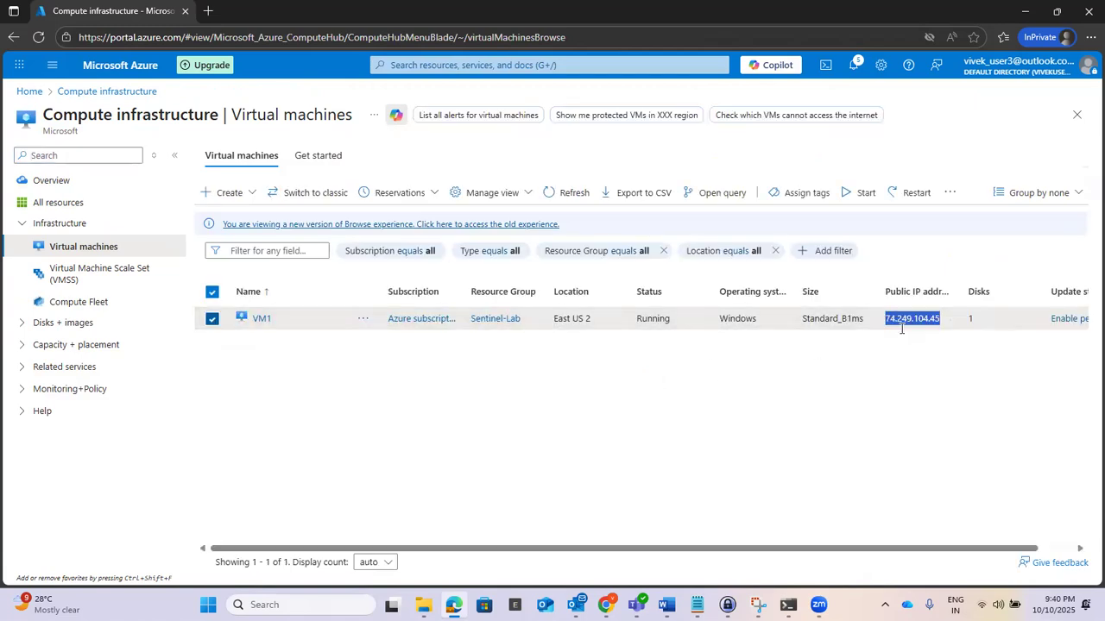
Step: Open Remote Desktop Connection and start connecting to 74.249.104.45
{"action": "left_click", "coordinate": [307, 604]}
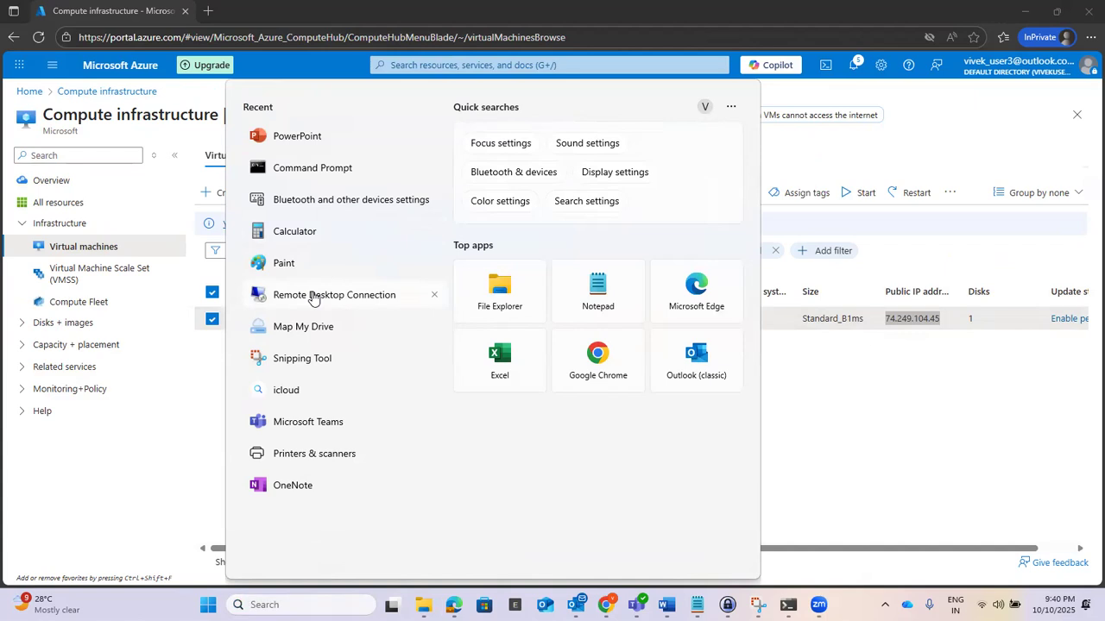
{"action": "left_click", "coordinate": [312, 295]}
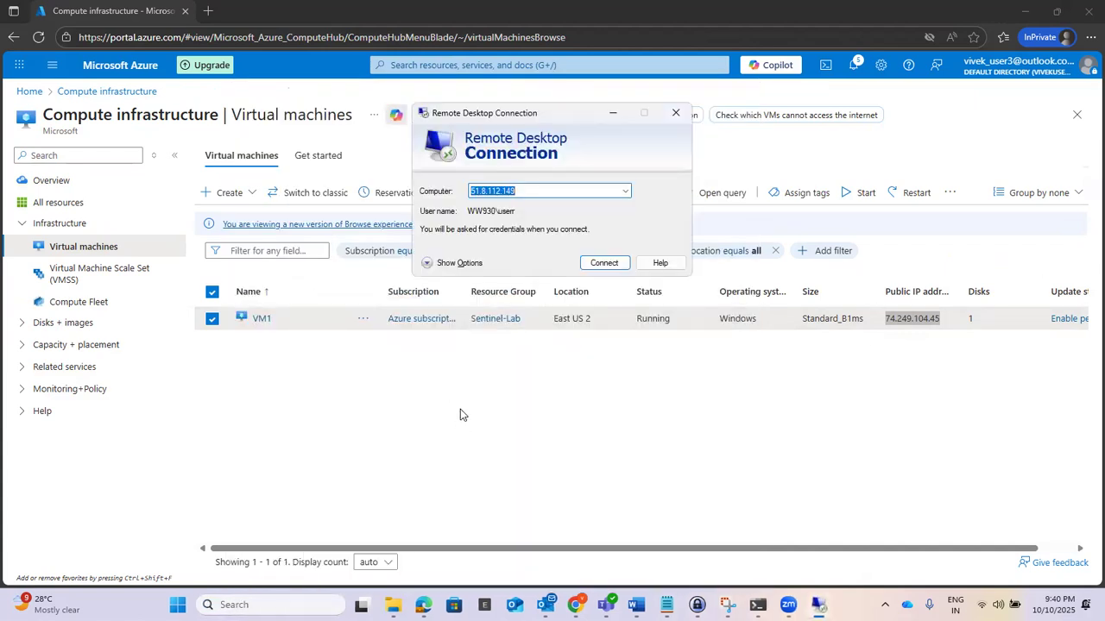
{"action": "key", "text": "ctrl+v"}
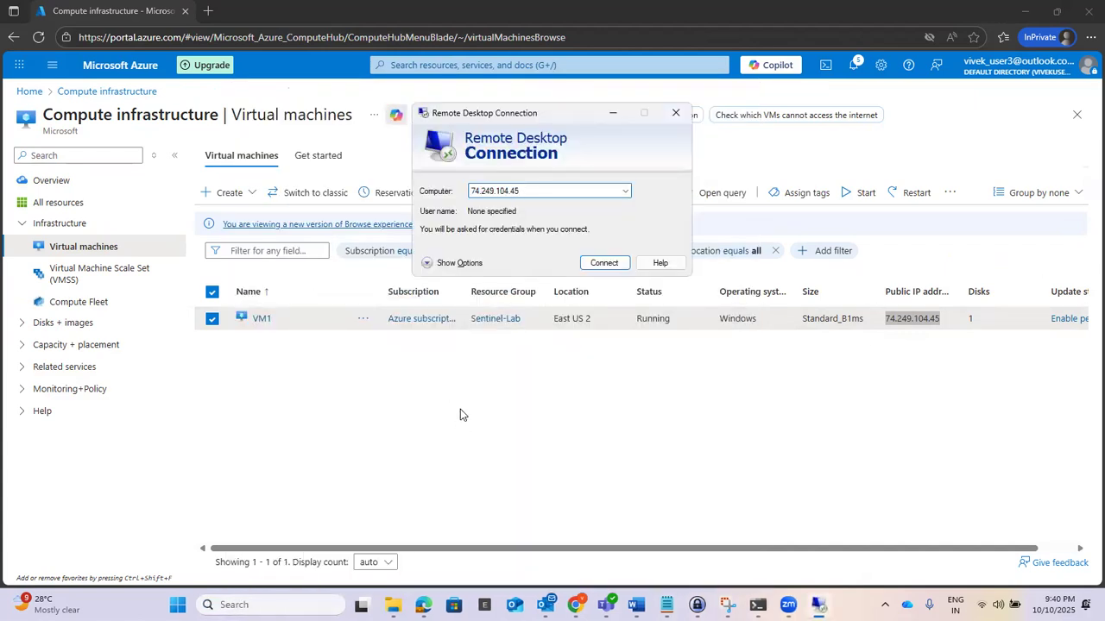
{"action": "left_click", "coordinate": [603, 262]}
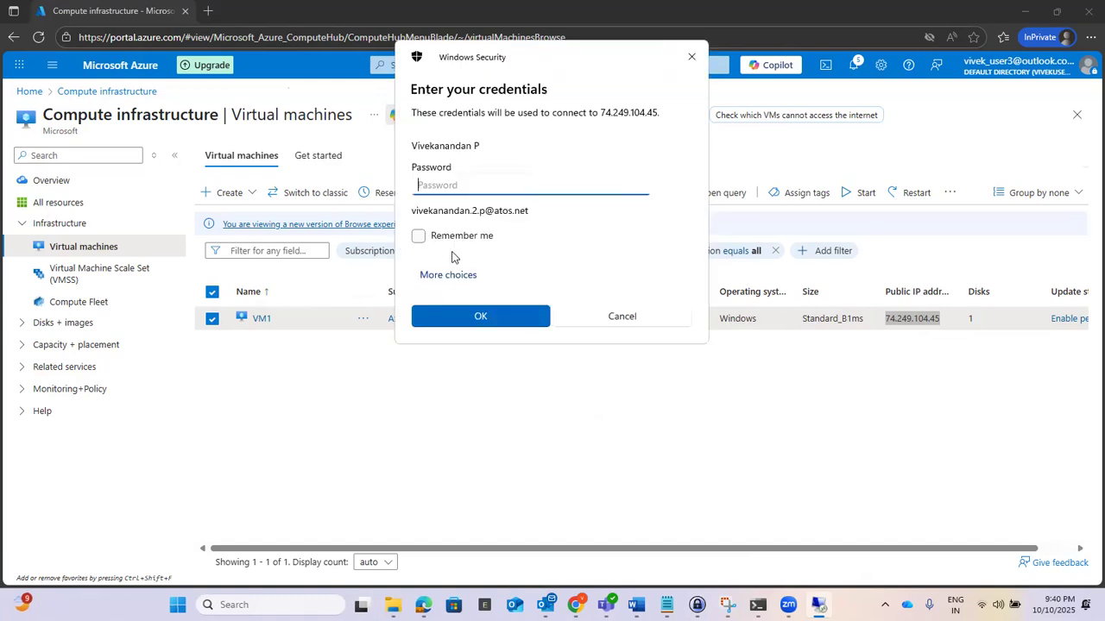
Step: Try to sign in to the remote computer with a different account, entering the user name userr and the account password
{"action": "left_click", "coordinate": [450, 274]}
{"action": "left_click", "coordinate": [468, 397]}
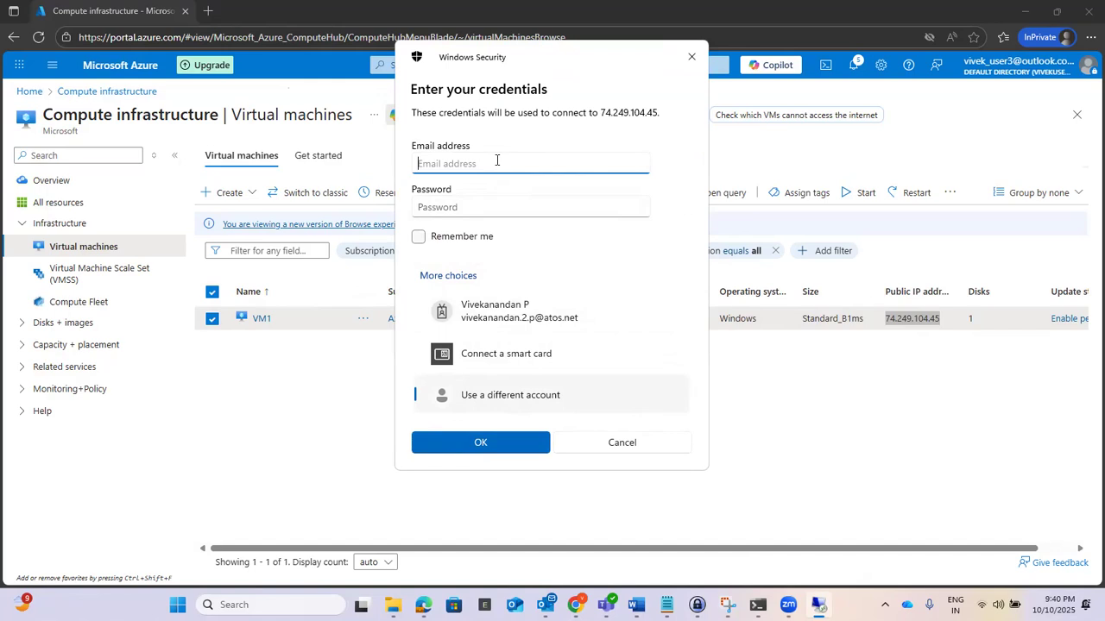
{"action": "type", "text": "userr"}
{"action": "key", "text": "Tab"}
{"action": "type", "text": "************"}
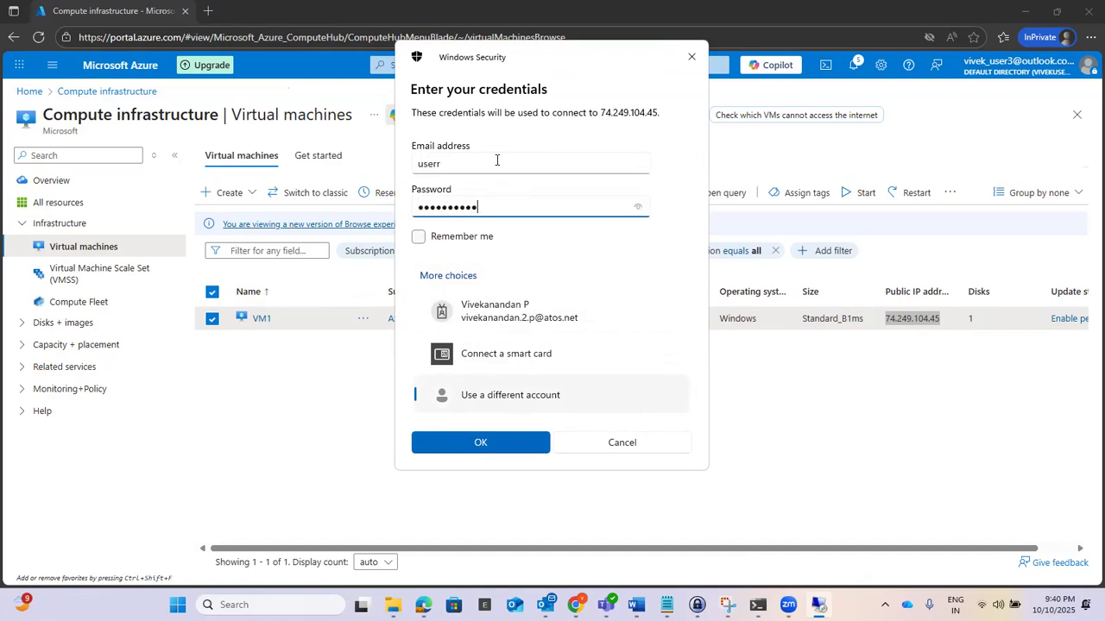
{"action": "key", "text": "Return"}
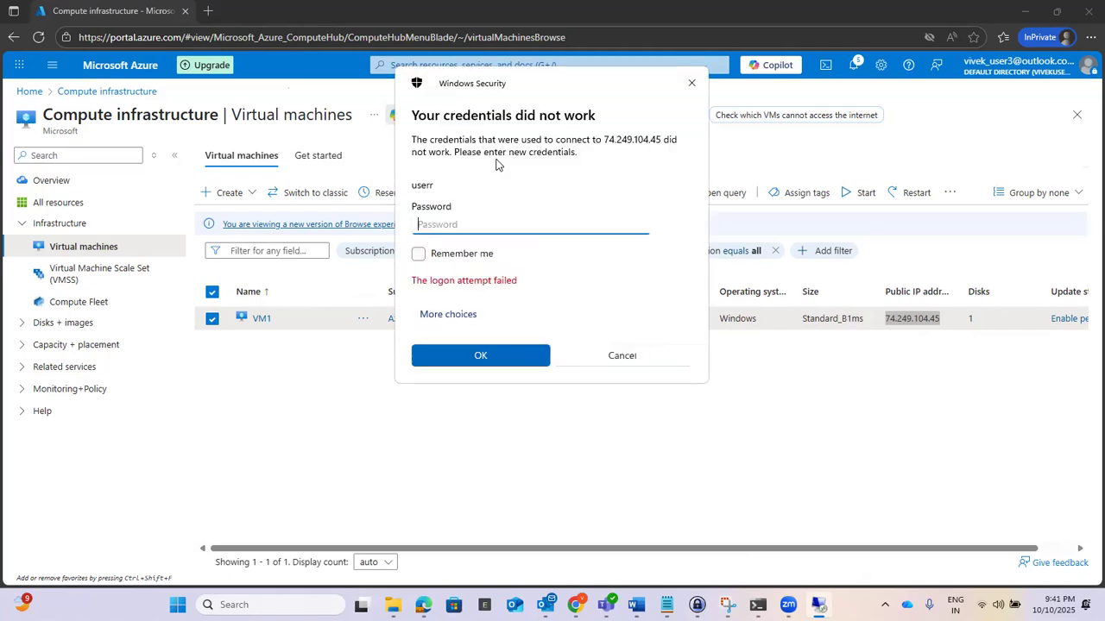
Step: Try to sign in again as userr by re-entering the account password
{"action": "type", "text": "••••••••••••"}
{"action": "key", "text": "Return"}
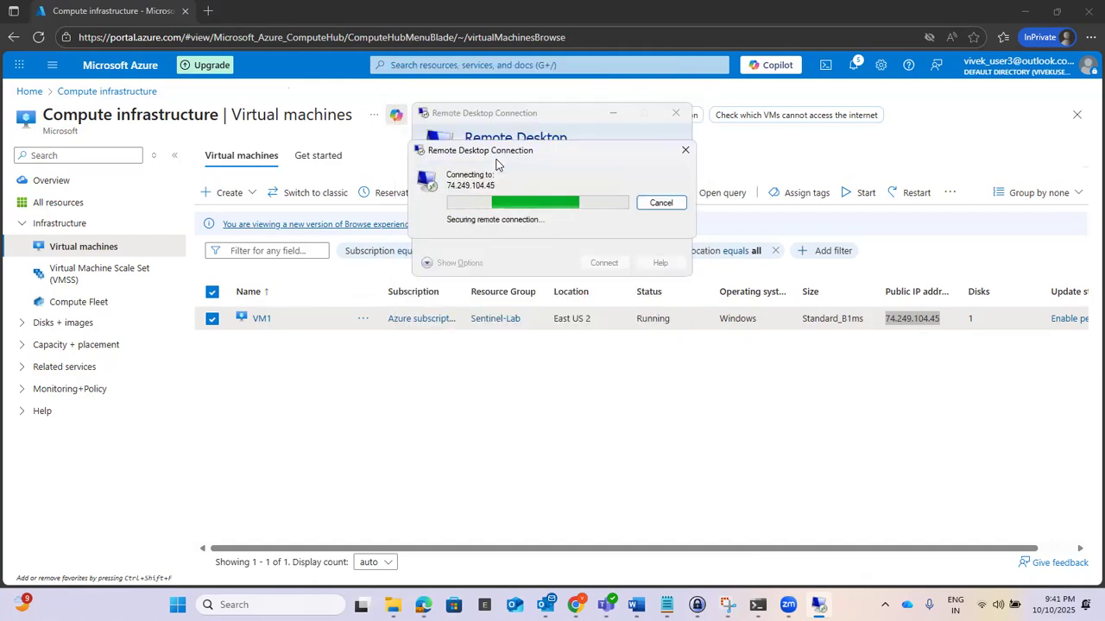
{"action": "type", "text": "••••••••••••••"}
{"action": "key", "text": "Return"}
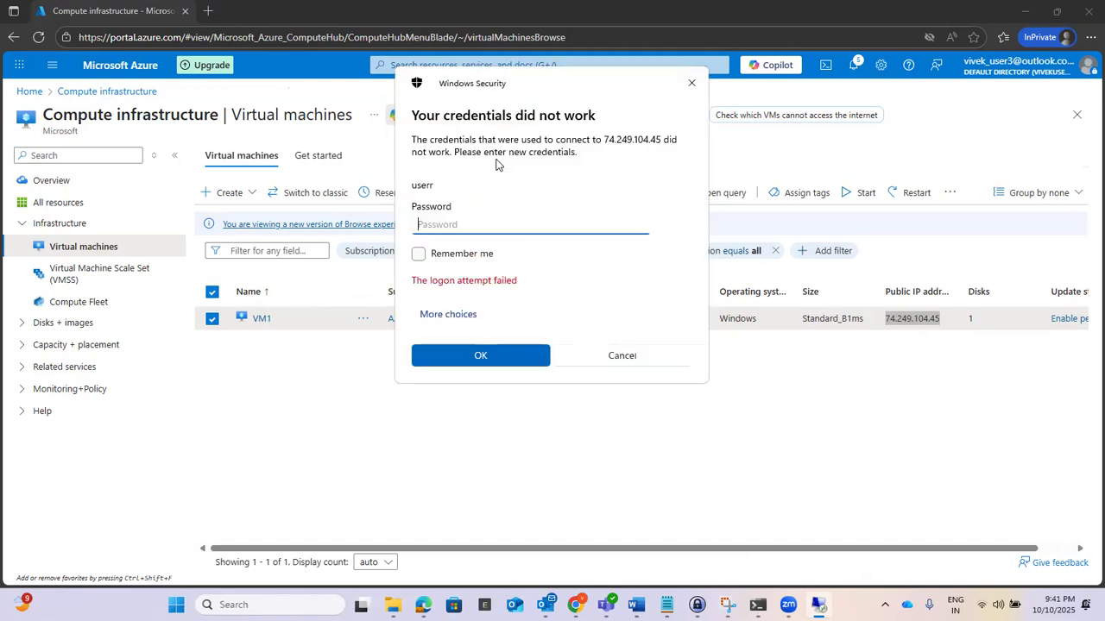
Step: Sign in through a different account with user name userr and the account password, and accept the certificate warning to connect
{"action": "left_click", "coordinate": [458, 315]}
{"action": "left_click", "coordinate": [489, 433]}
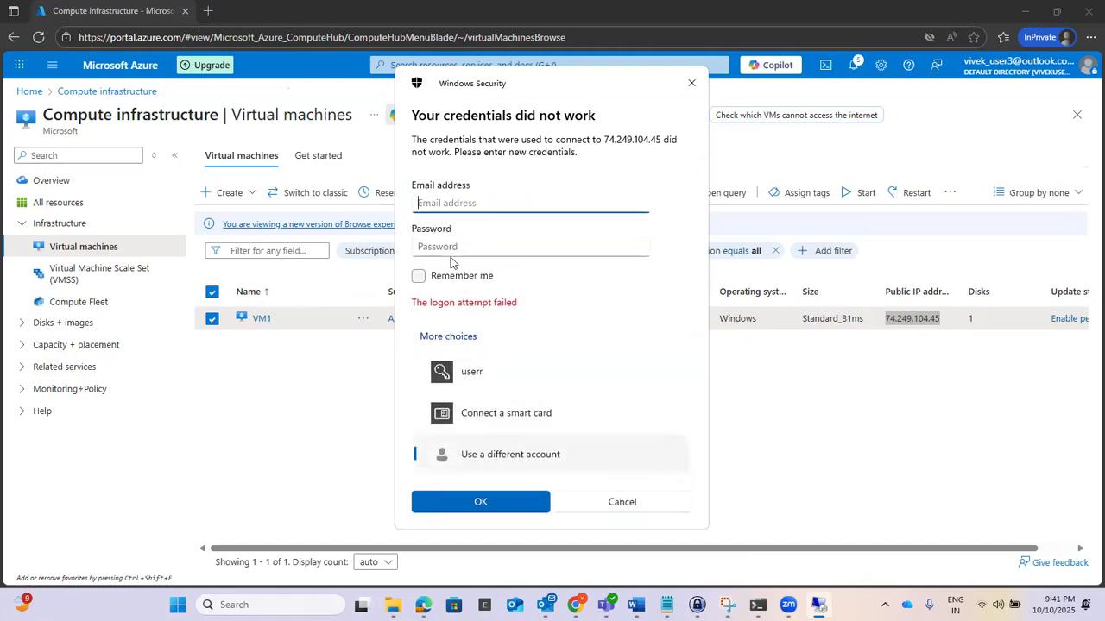
{"action": "type", "text": "userr"}
{"action": "key", "text": "Tab"}
{"action": "type", "text": "************"}
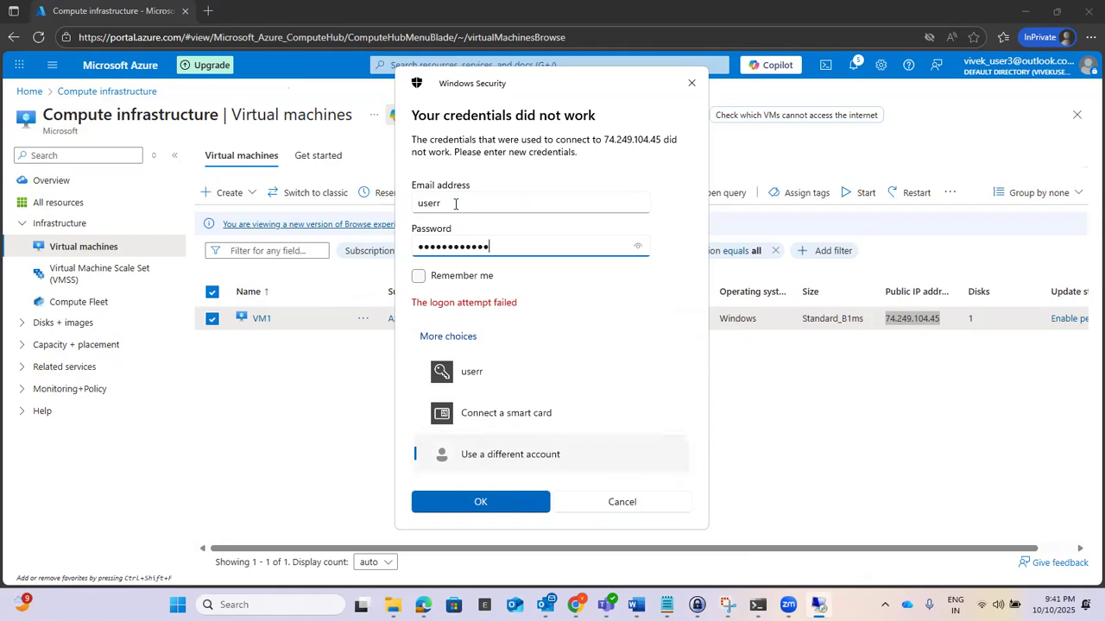
{"action": "left_click", "coordinate": [479, 502]}
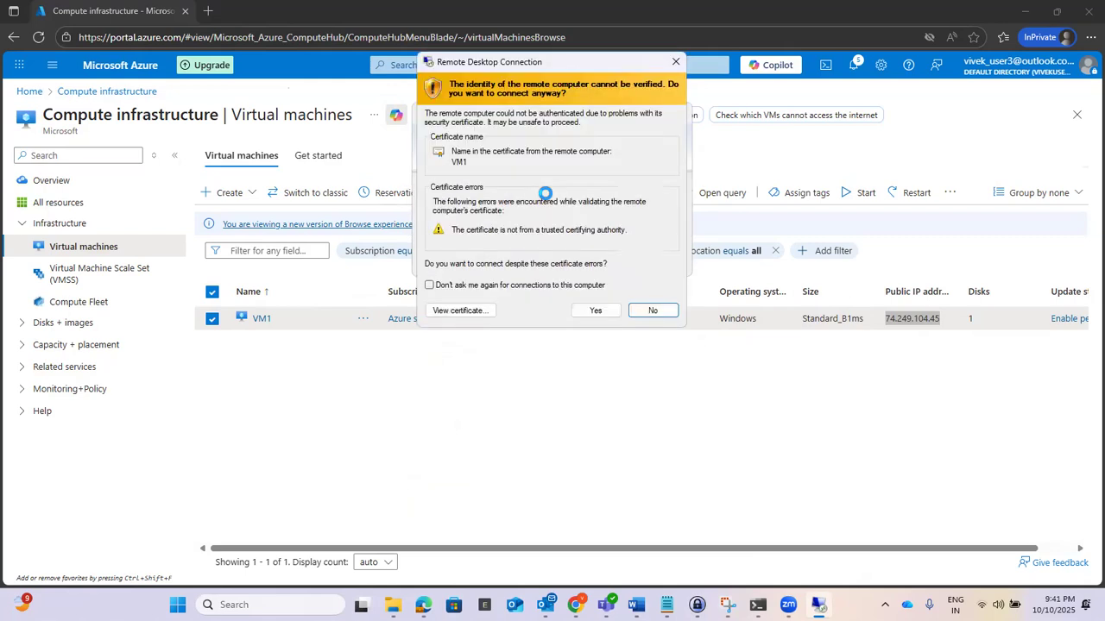
{"action": "left_click", "coordinate": [578, 311]}
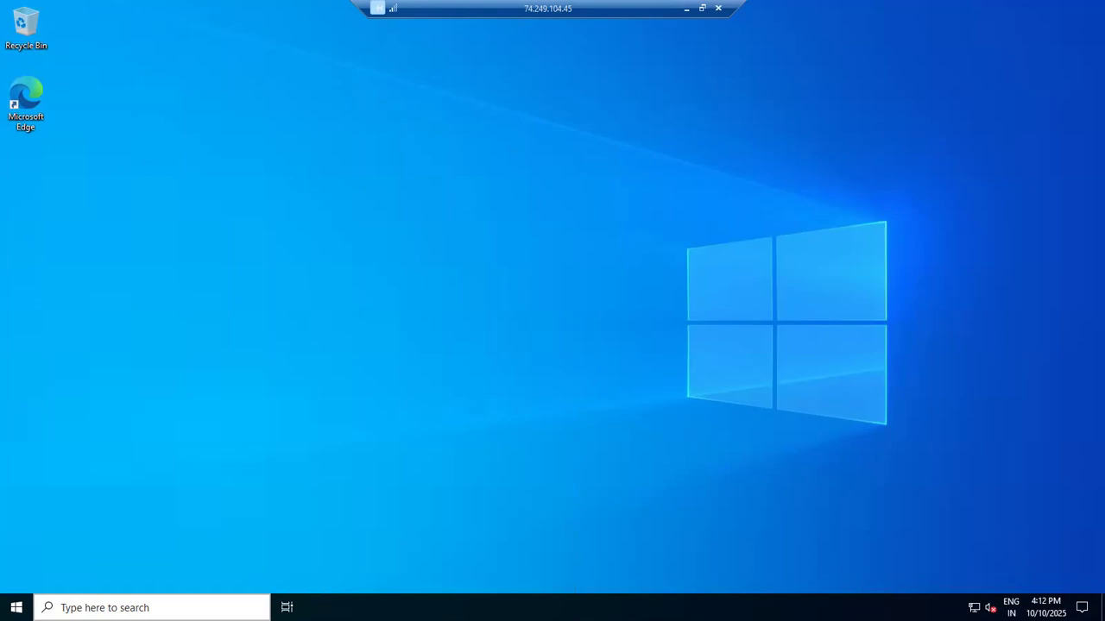
Step: Search for Event Viewer on the remote machine, open it and maximize its window
{"action": "left_click", "coordinate": [105, 607]}
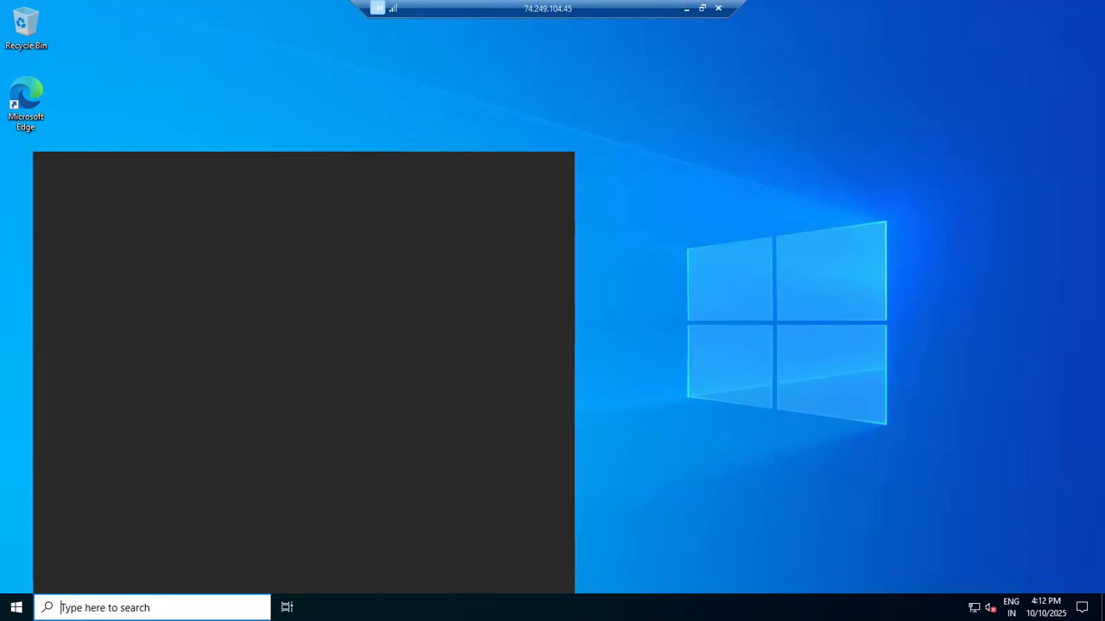
{"action": "type", "text": "event"}
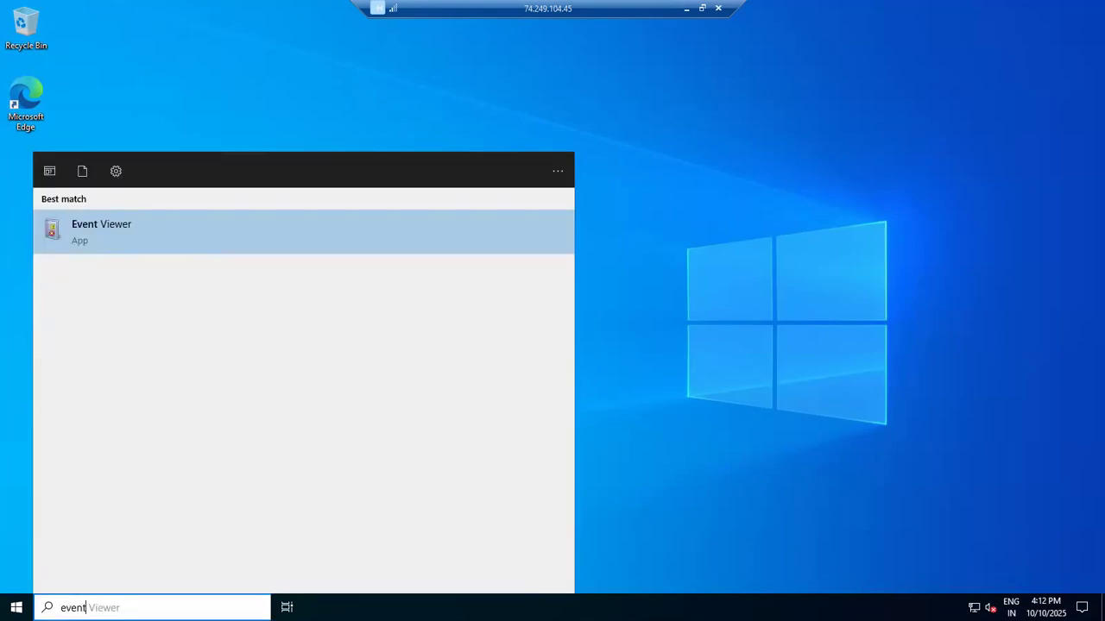
{"action": "left_click", "coordinate": [109, 231]}
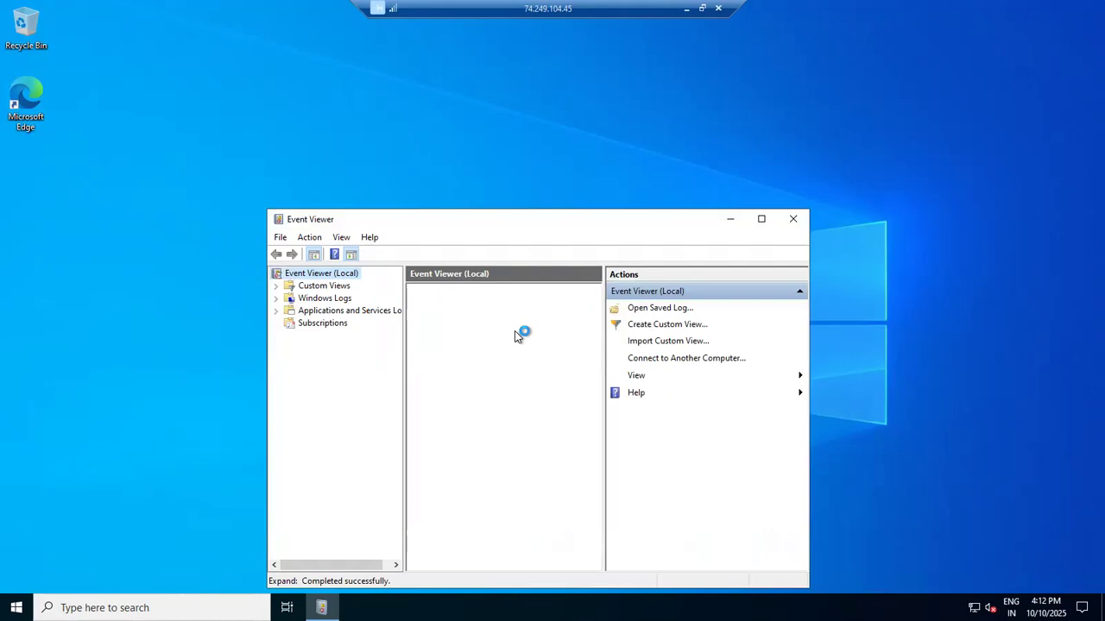
{"action": "left_click", "coordinate": [761, 219]}
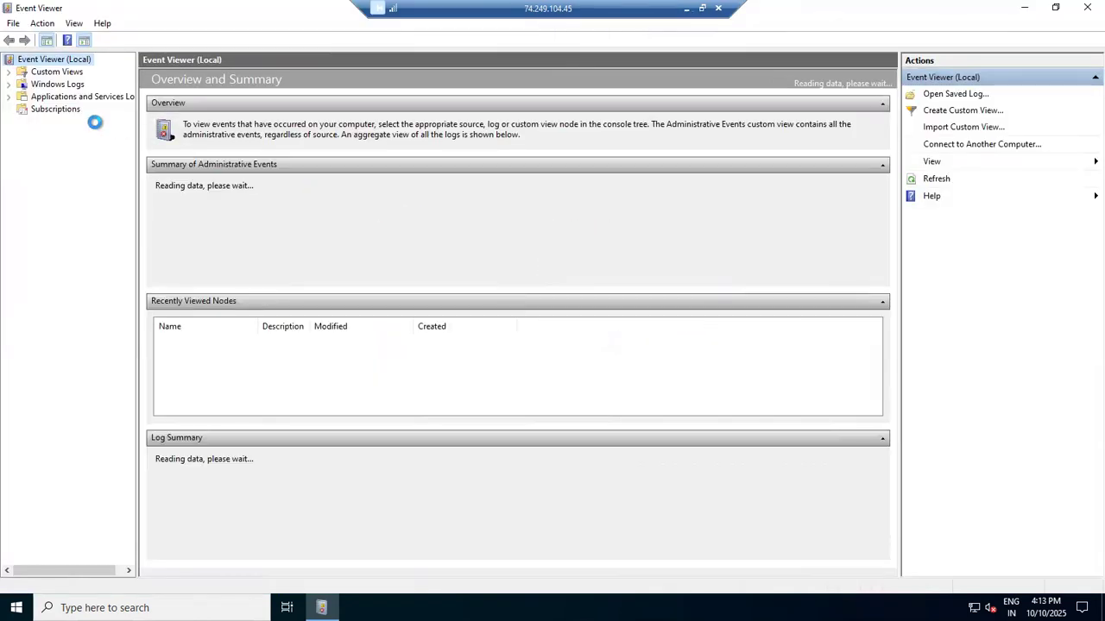
Step: View the Security, Setup and Application logs under Windows Logs, return to the Security log, and minimize Event Viewer
{"action": "left_click", "coordinate": [9, 85]}
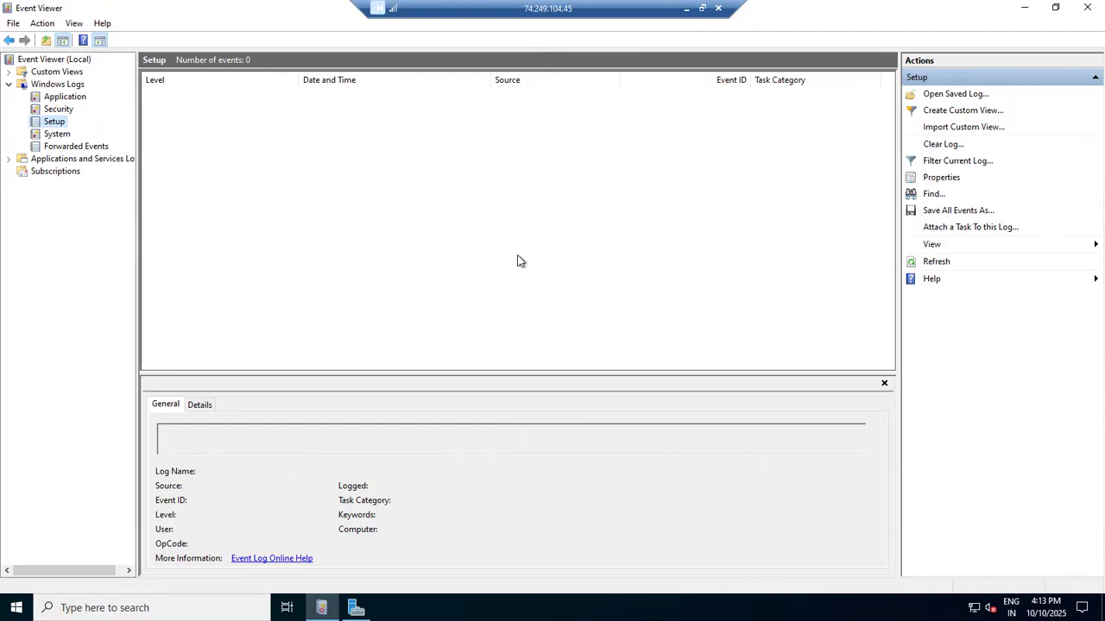
{"action": "left_click", "coordinate": [54, 112]}
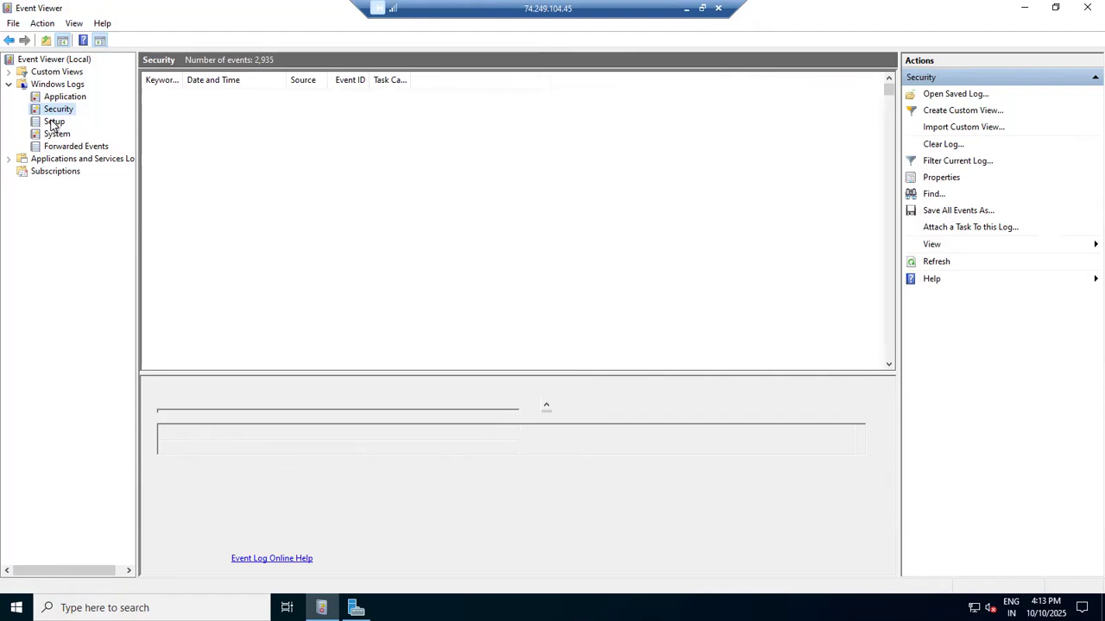
{"action": "left_click", "coordinate": [53, 124]}
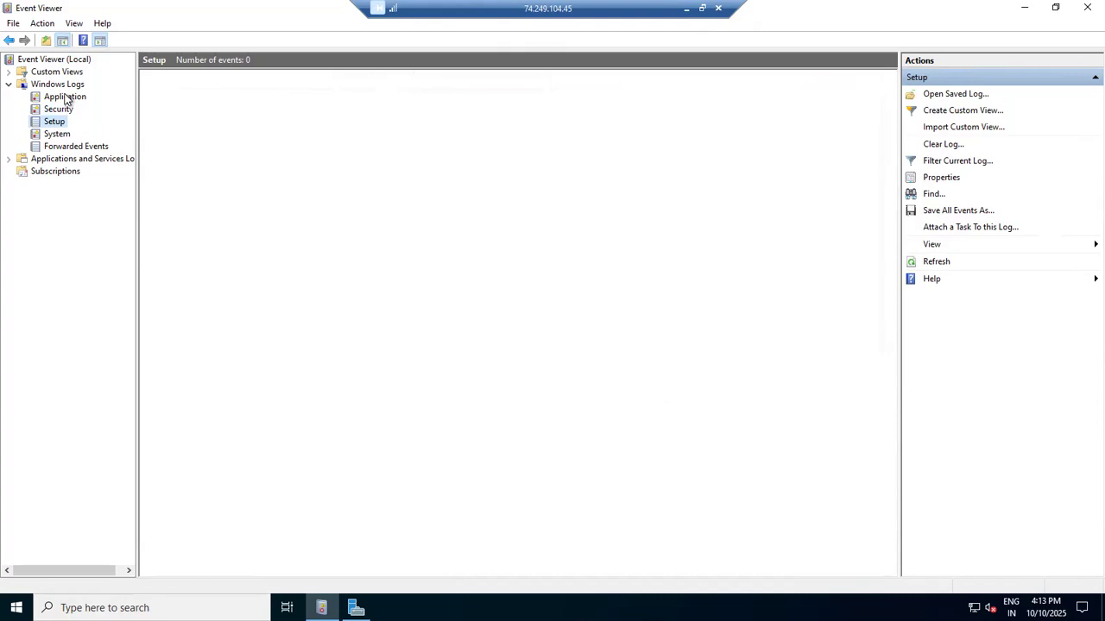
{"action": "left_click", "coordinate": [66, 99]}
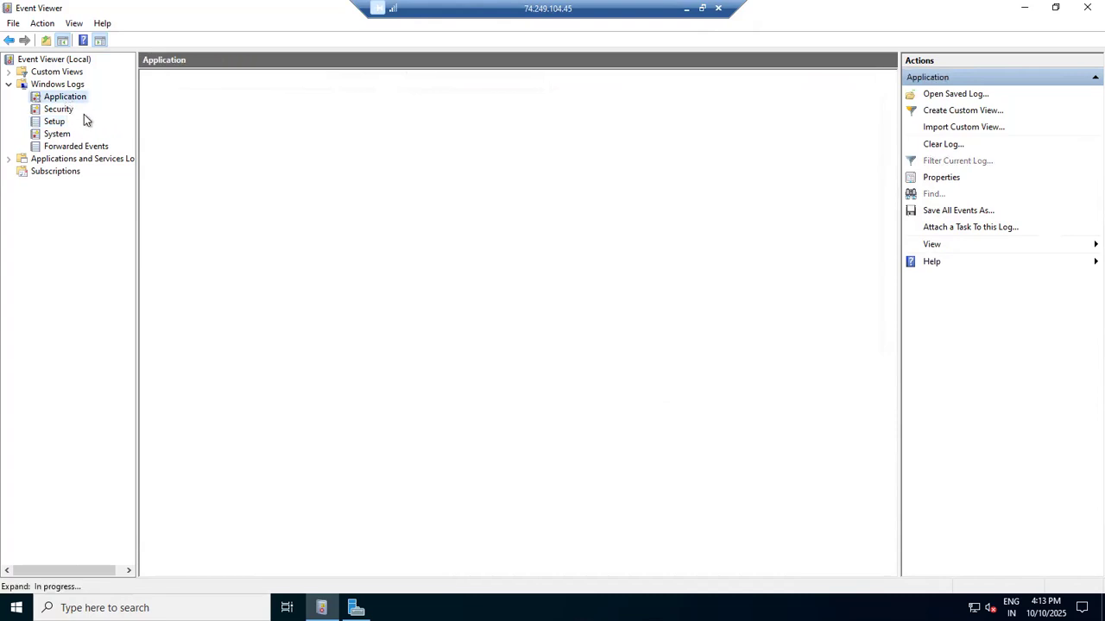
{"action": "left_click", "coordinate": [59, 111]}
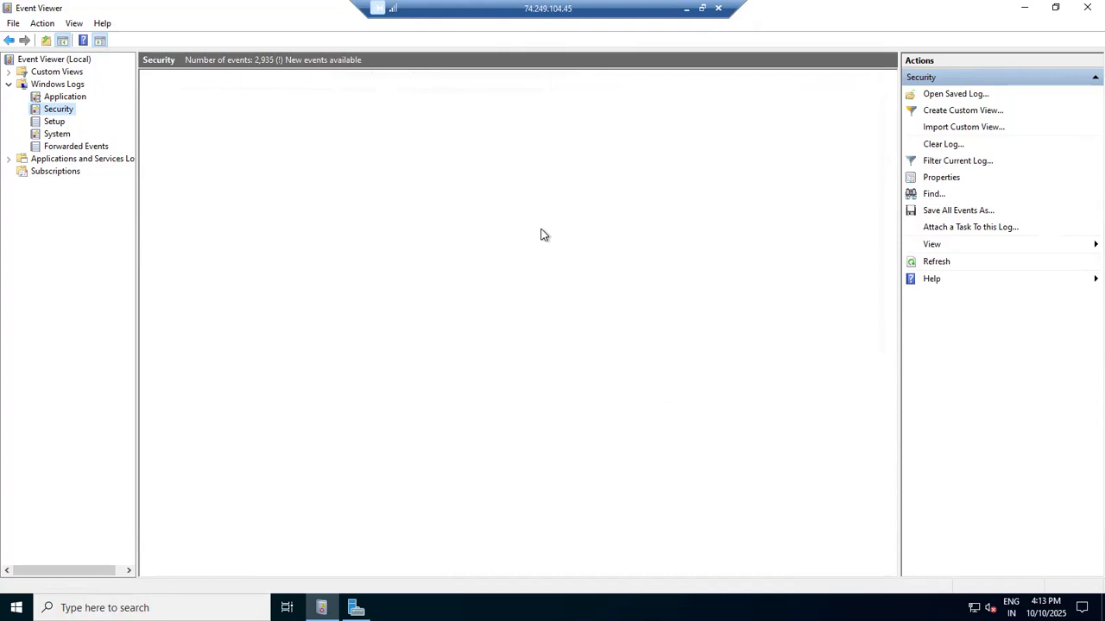
{"action": "left_click", "coordinate": [1024, 8]}
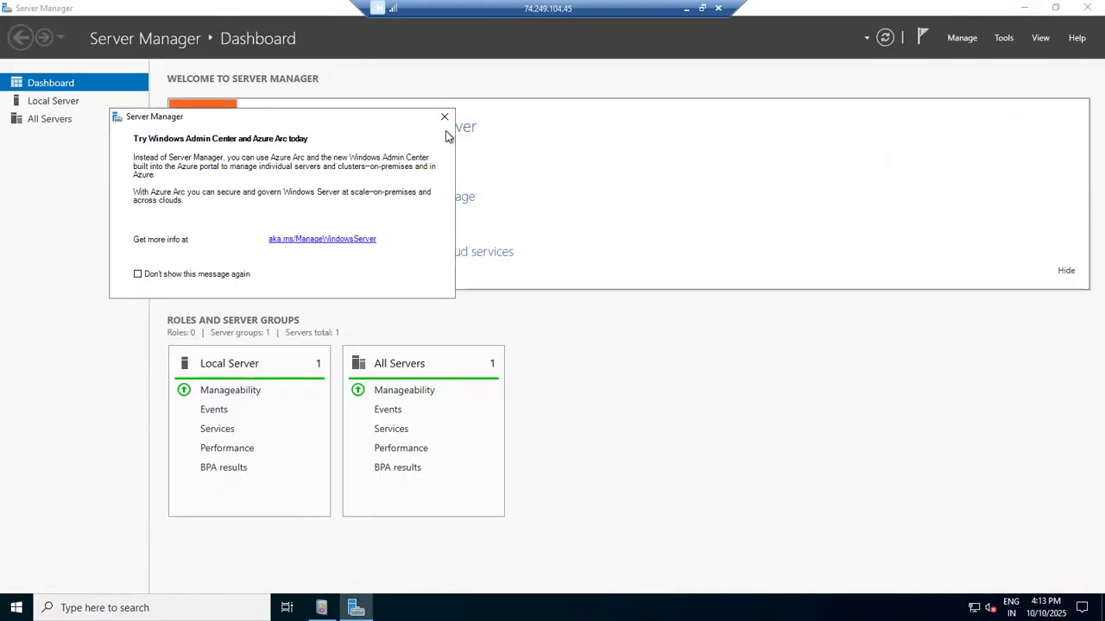
Step: Dismiss the Windows Admin Center message, close Server Manager, and bring Event Viewer back up
{"action": "left_click", "coordinate": [444, 115]}
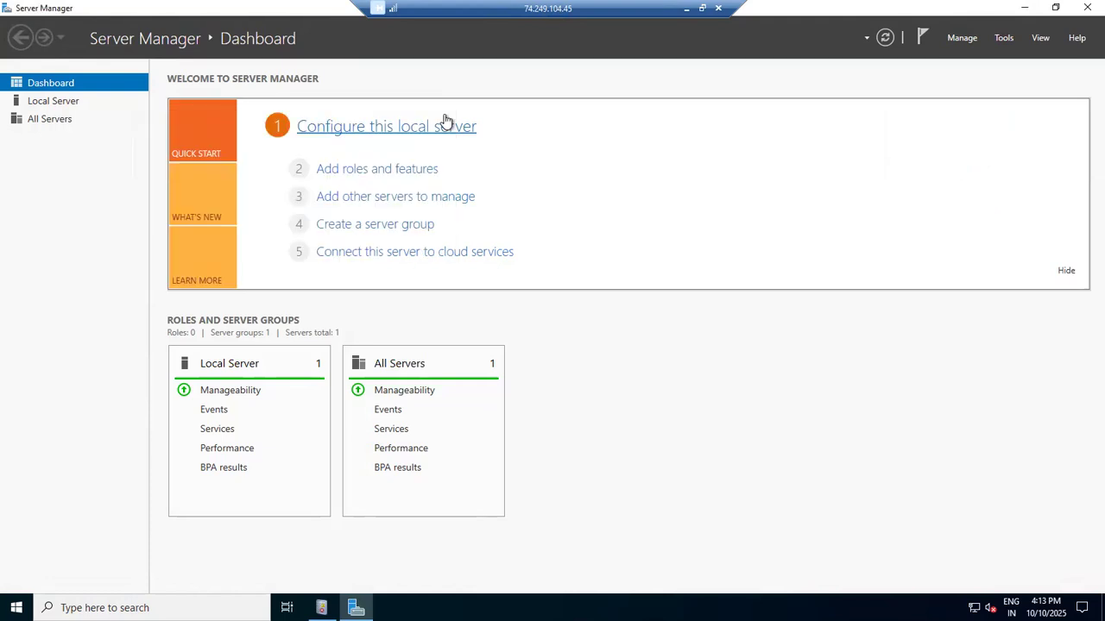
{"action": "left_click", "coordinate": [1086, 8]}
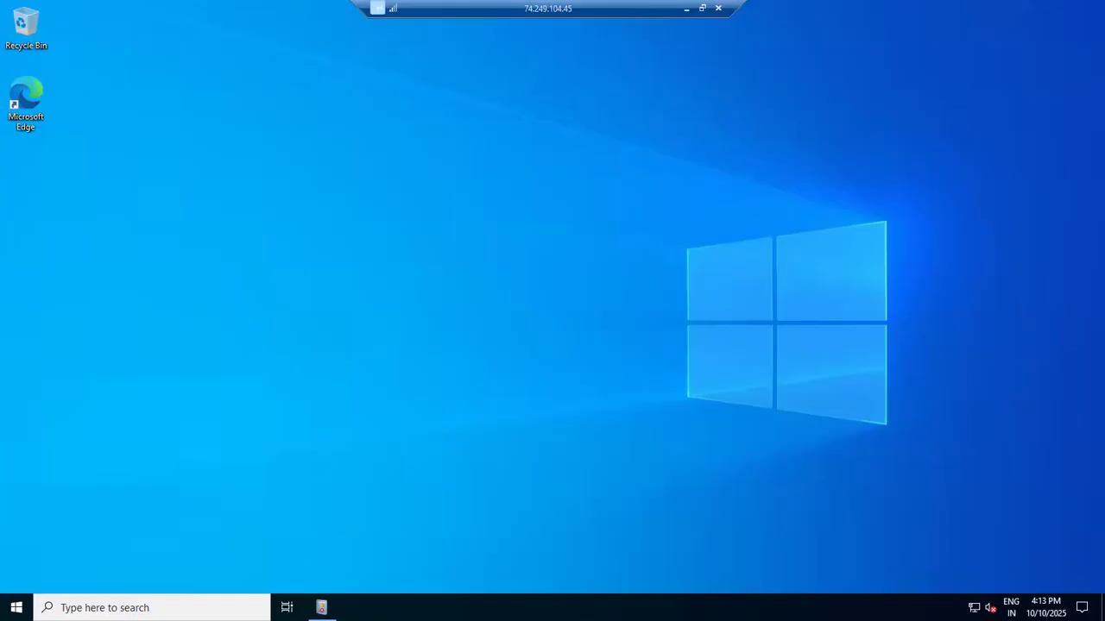
{"action": "left_click", "coordinate": [321, 607]}
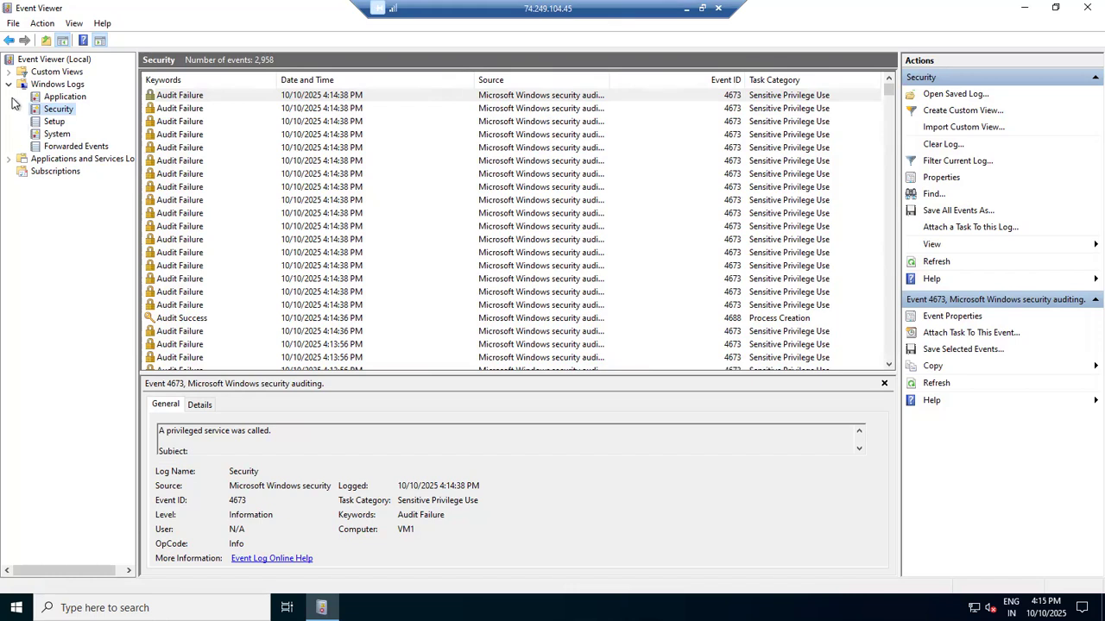
Step: Look through the newest Security log events, check the System log, and return to the Security log
{"action": "left_click", "coordinate": [195, 110]}
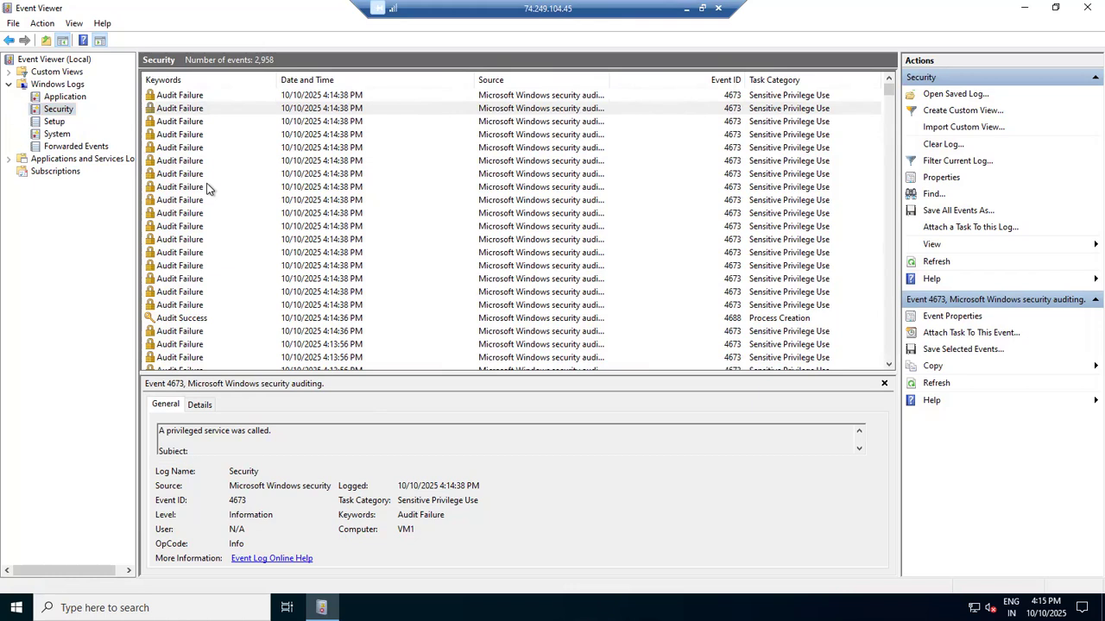
{"action": "scroll", "coordinate": [207, 189], "scroll_direction": "down", "scroll_amount": 3}
{"action": "scroll", "coordinate": [207, 189], "scroll_direction": "down", "scroll_amount": 4}
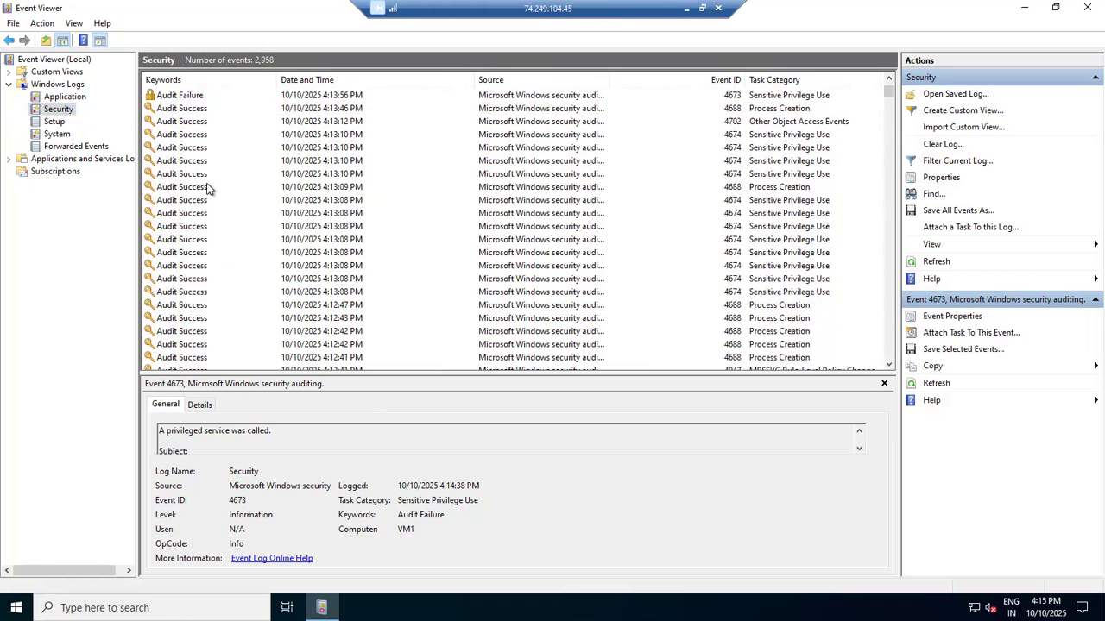
{"action": "scroll", "coordinate": [207, 189], "scroll_direction": "down", "scroll_amount": 4}
{"action": "scroll", "coordinate": [207, 189], "scroll_direction": "down", "scroll_amount": 1}
{"action": "scroll", "coordinate": [207, 189], "scroll_direction": "up", "scroll_amount": 6}
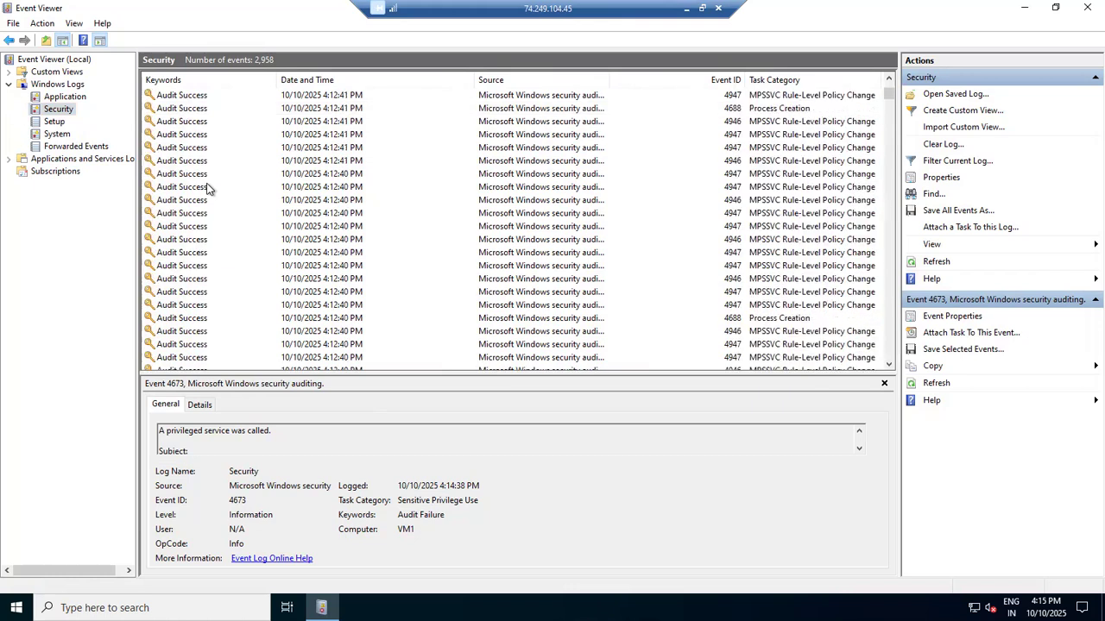
{"action": "left_click", "coordinate": [171, 136]}
{"action": "left_click", "coordinate": [56, 134]}
{"action": "left_click", "coordinate": [59, 109]}
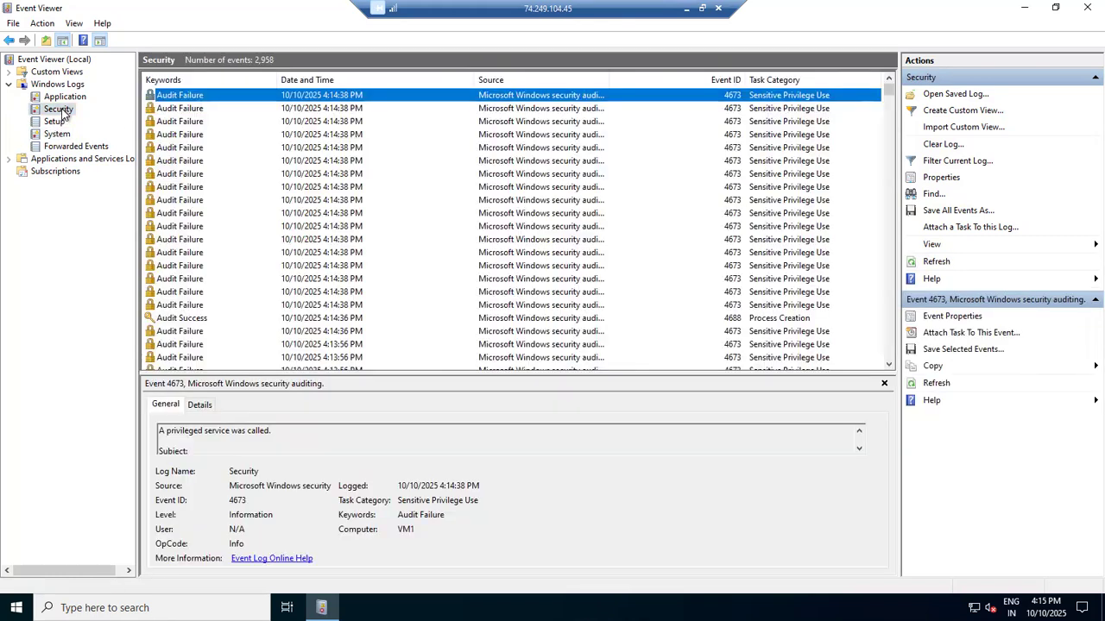
Step: Compare the Process Creation audit success with the audit failure above it, and read the failure's account name and service request details
{"action": "left_click", "coordinate": [186, 319]}
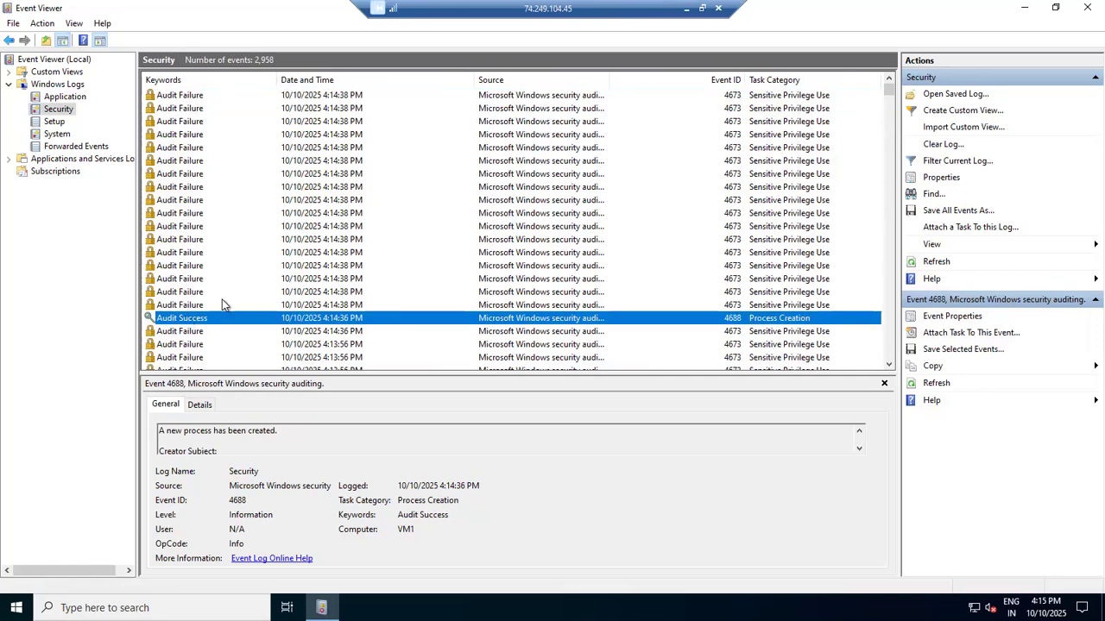
{"action": "left_click", "coordinate": [170, 306]}
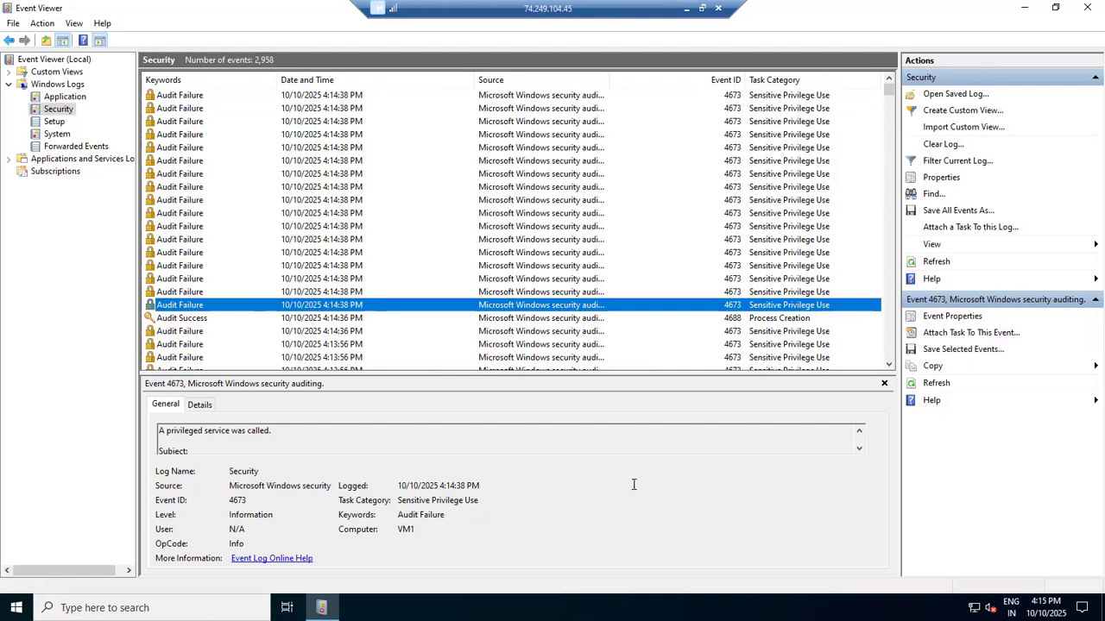
{"action": "scroll", "coordinate": [256, 433], "scroll_direction": "down", "scroll_amount": 2}
{"action": "scroll", "coordinate": [256, 433], "scroll_direction": "up", "scroll_amount": 1}
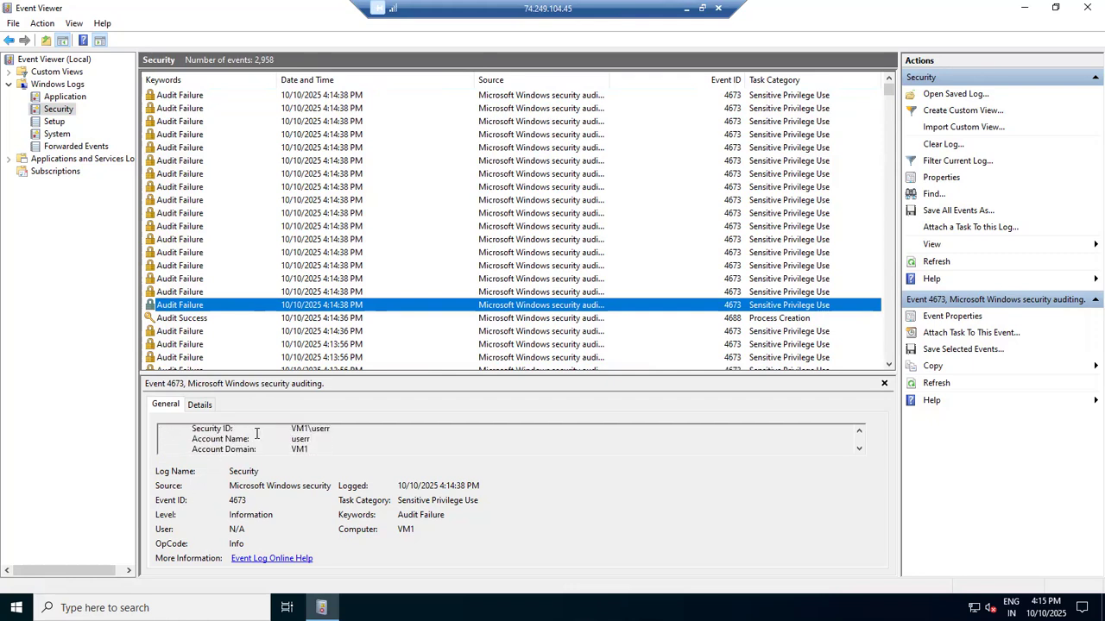
{"action": "left_click", "coordinate": [295, 440]}
{"action": "double_click", "coordinate": [295, 440]}
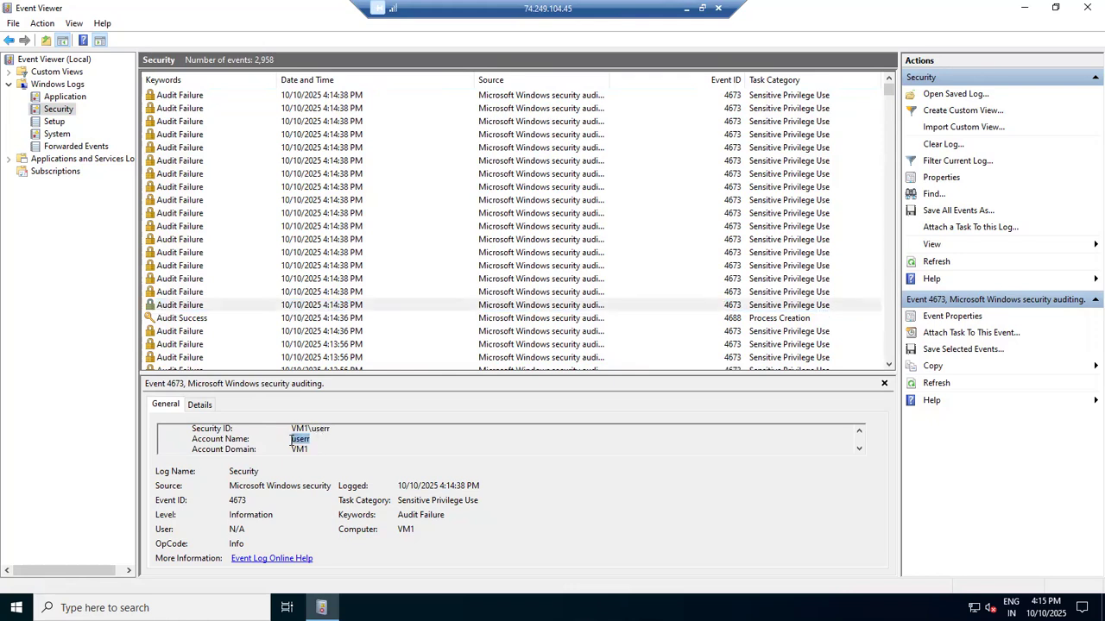
{"action": "scroll", "coordinate": [321, 435], "scroll_direction": "down", "scroll_amount": 1}
{"action": "scroll", "coordinate": [321, 435], "scroll_direction": "down", "scroll_amount": 2}
{"action": "scroll", "coordinate": [321, 435], "scroll_direction": "down", "scroll_amount": 2}
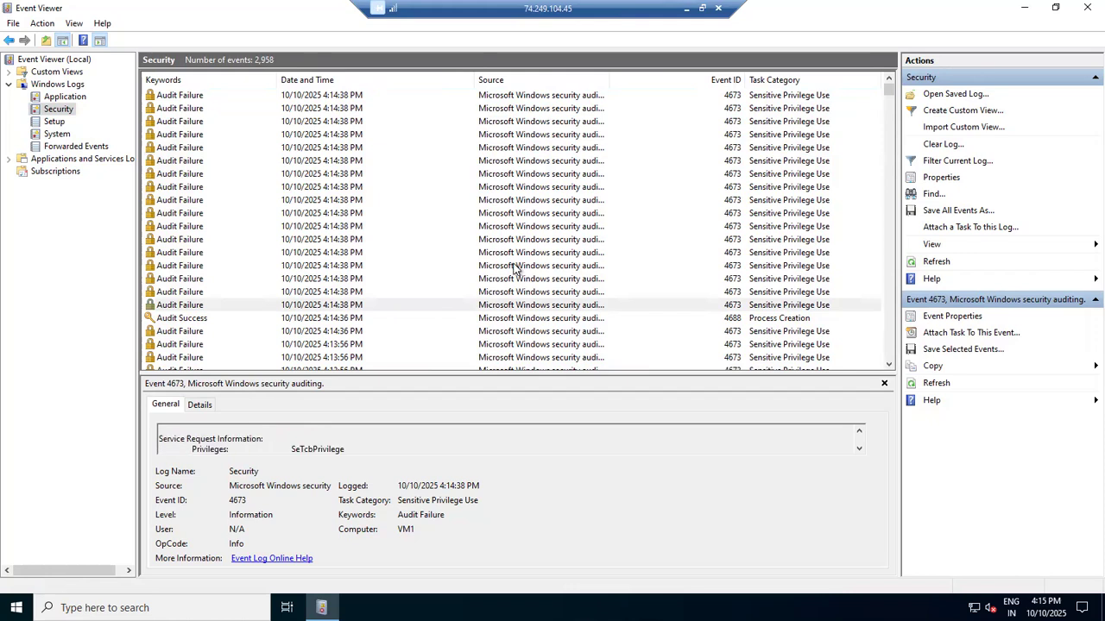
Step: Examine another Sensitive Privilege Use audit failure and look through the earlier audit success and failure entries in the Security log
{"action": "scroll", "coordinate": [515, 268], "scroll_direction": "down", "scroll_amount": 2}
{"action": "scroll", "coordinate": [514, 269], "scroll_direction": "down", "scroll_amount": 4}
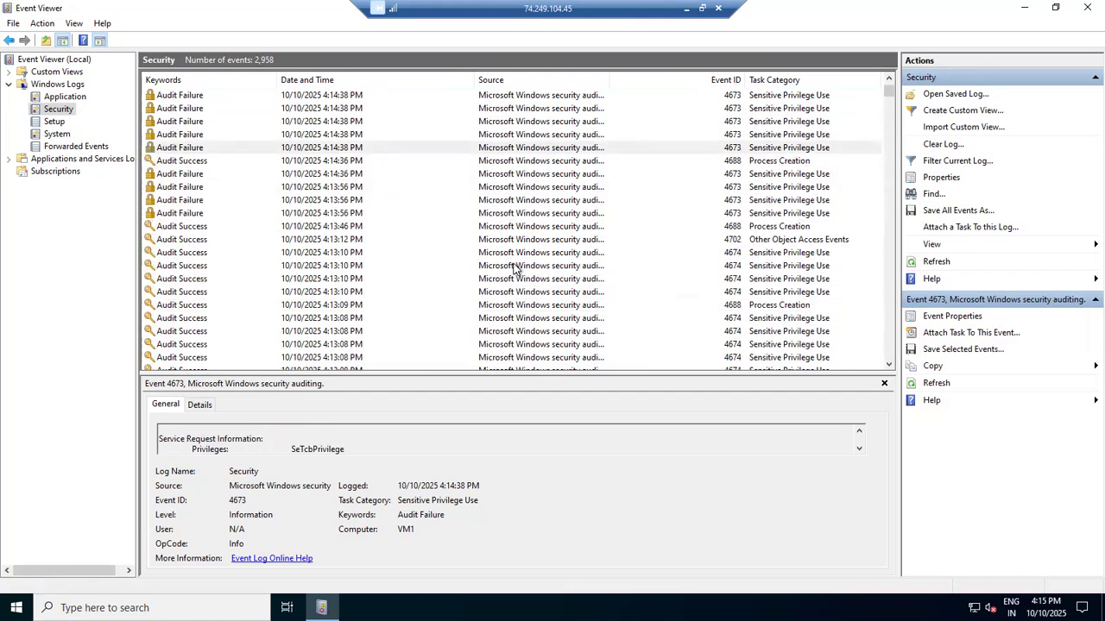
{"action": "scroll", "coordinate": [514, 268], "scroll_direction": "down", "scroll_amount": 5}
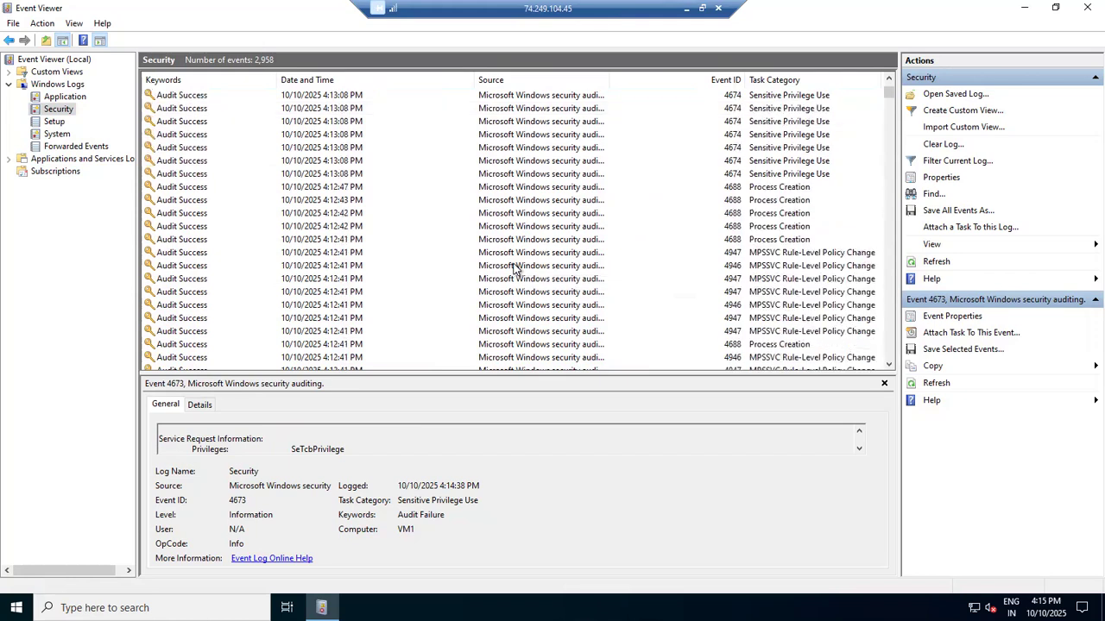
{"action": "scroll", "coordinate": [514, 268], "scroll_direction": "up", "scroll_amount": 11}
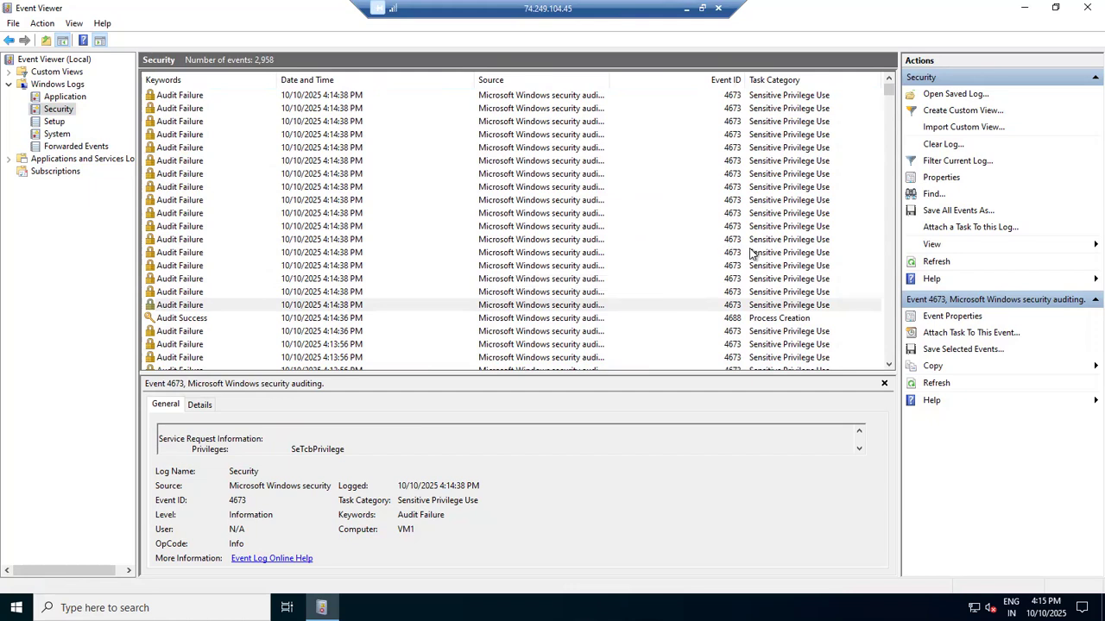
{"action": "left_click", "coordinate": [794, 268]}
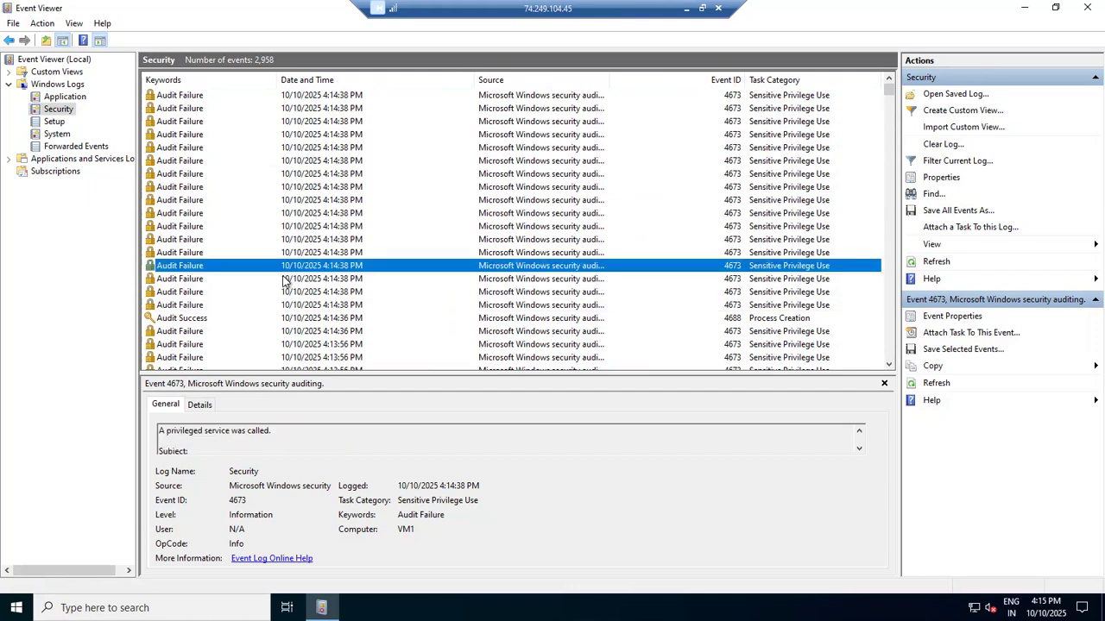
{"action": "scroll", "coordinate": [362, 275], "scroll_direction": "down", "scroll_amount": 5}
{"action": "scroll", "coordinate": [362, 274], "scroll_direction": "down", "scroll_amount": 10}
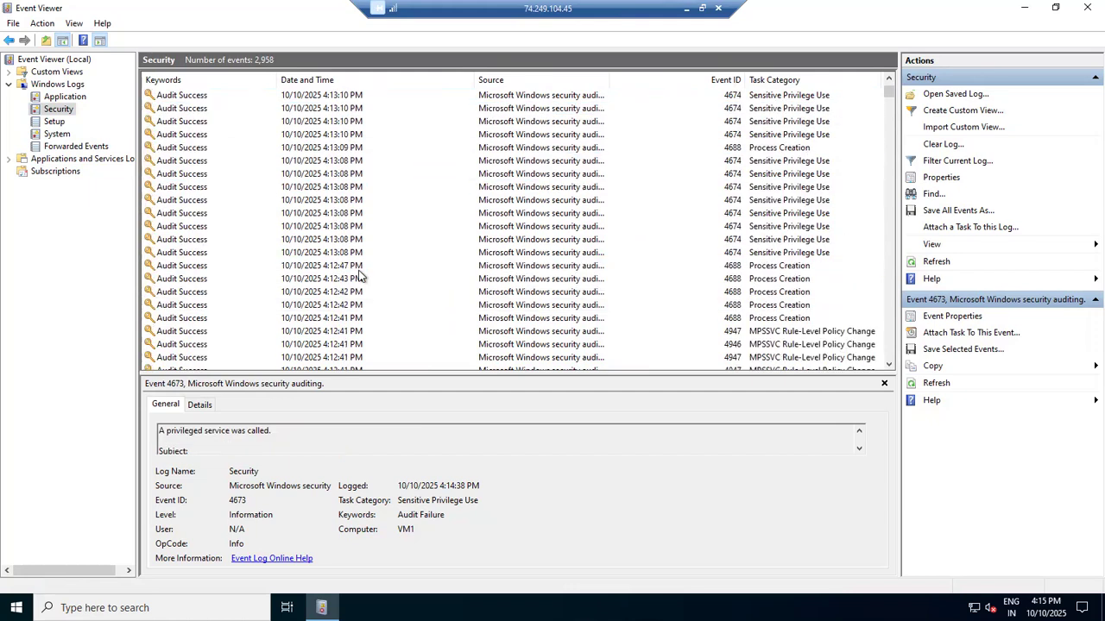
{"action": "scroll", "coordinate": [362, 275], "scroll_direction": "down", "scroll_amount": 1}
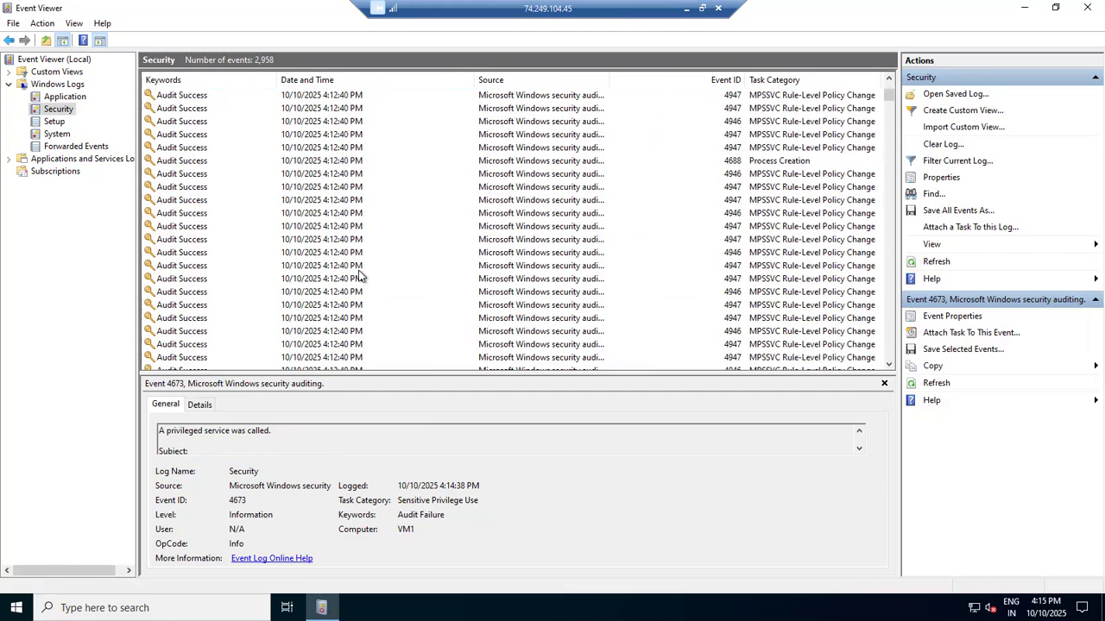
{"action": "scroll", "coordinate": [363, 274], "scroll_direction": "down", "scroll_amount": 1}
{"action": "scroll", "coordinate": [362, 274], "scroll_direction": "down", "scroll_amount": 6}
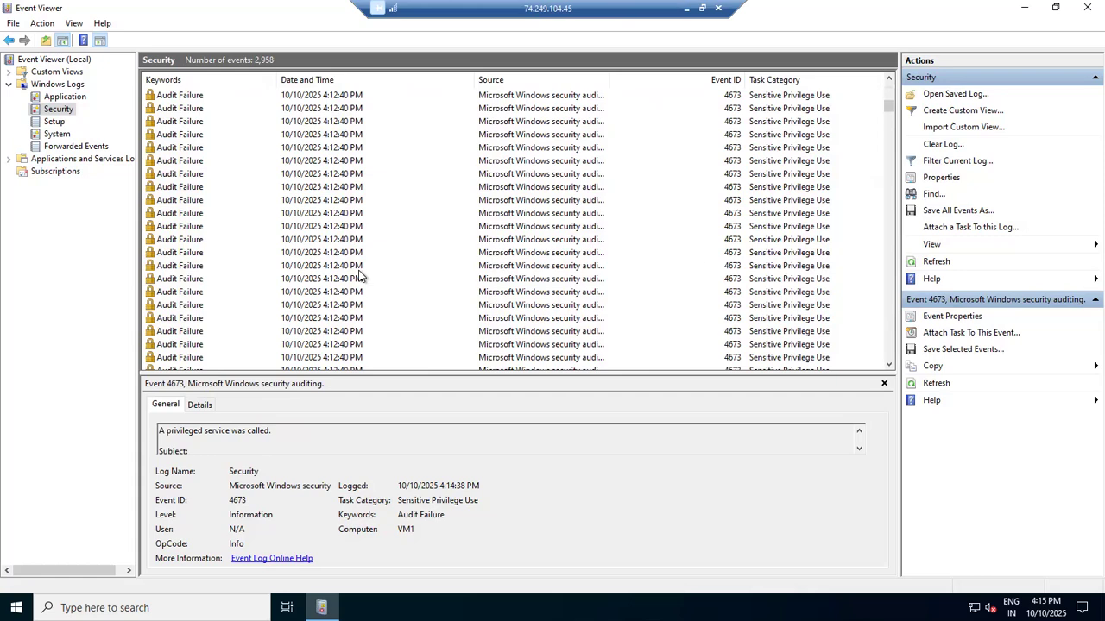
{"action": "scroll", "coordinate": [361, 277], "scroll_direction": "down", "scroll_amount": 8}
{"action": "scroll", "coordinate": [889, 353], "scroll_direction": "down", "scroll_amount": 8}
{"action": "scroll", "coordinate": [889, 354], "scroll_direction": "down", "scroll_amount": 8}
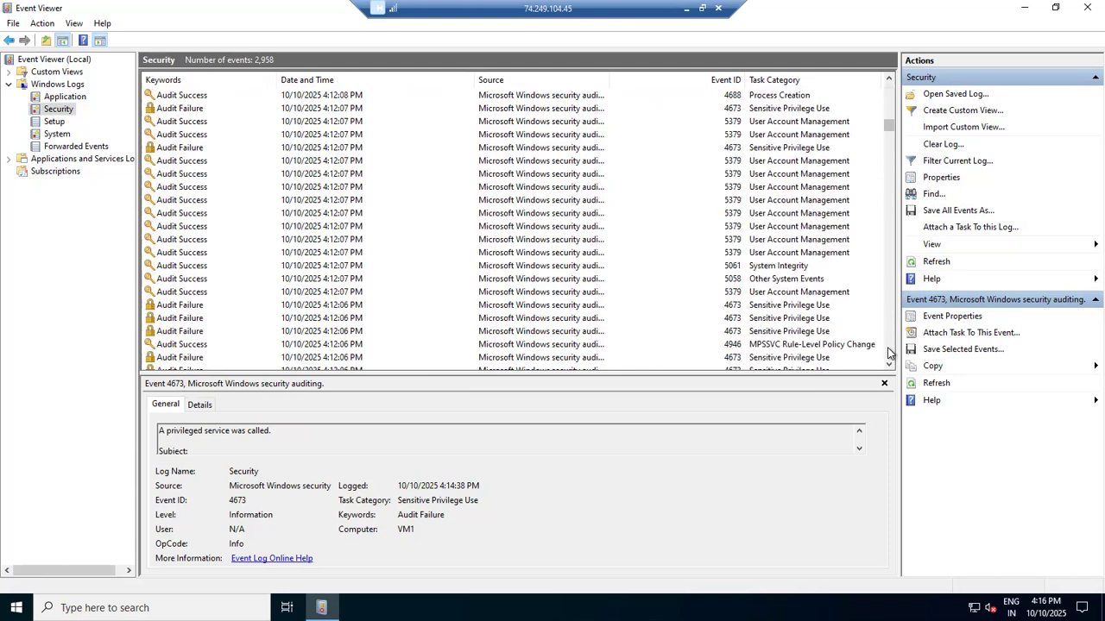
{"action": "scroll", "coordinate": [888, 354], "scroll_direction": "down", "scroll_amount": 5}
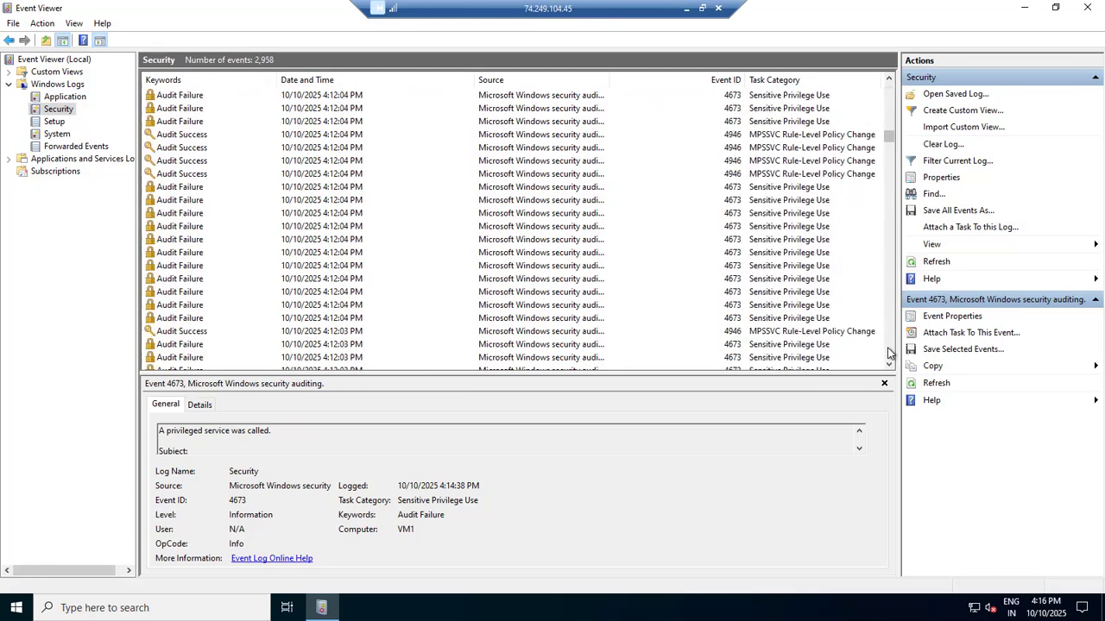
{"action": "scroll", "coordinate": [484, 246], "scroll_direction": "down", "scroll_amount": 3}
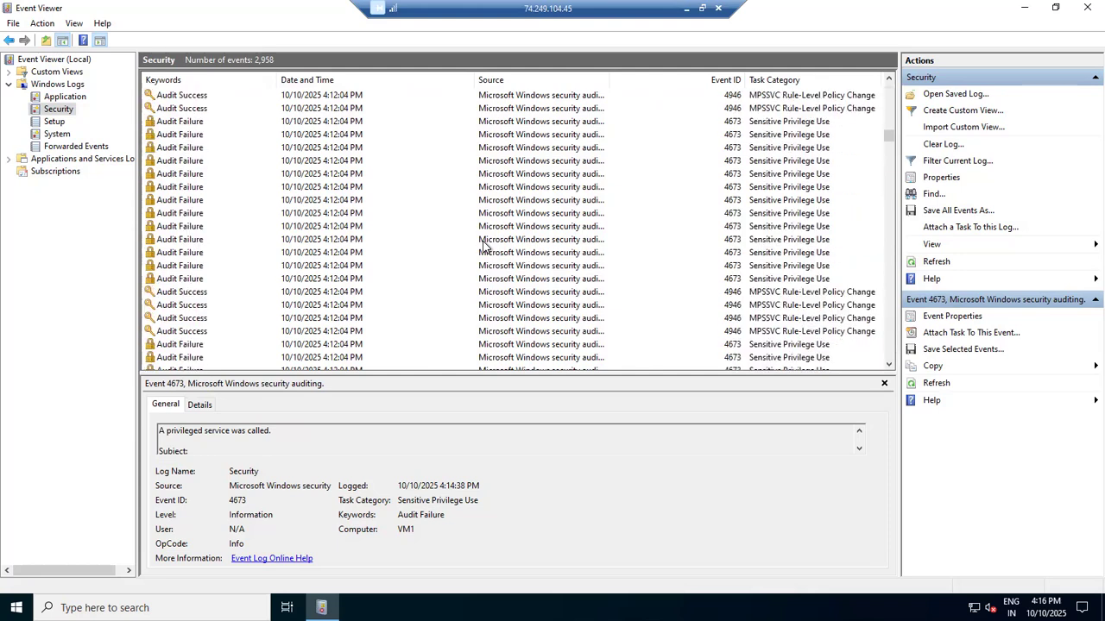
Step: View a 4946 MPSSVC Rule-Level Policy Change event and examine the oldest entries at the end of the Security log
{"action": "left_click", "coordinate": [171, 293]}
{"action": "scroll", "coordinate": [738, 326], "scroll_direction": "down", "scroll_amount": 10}
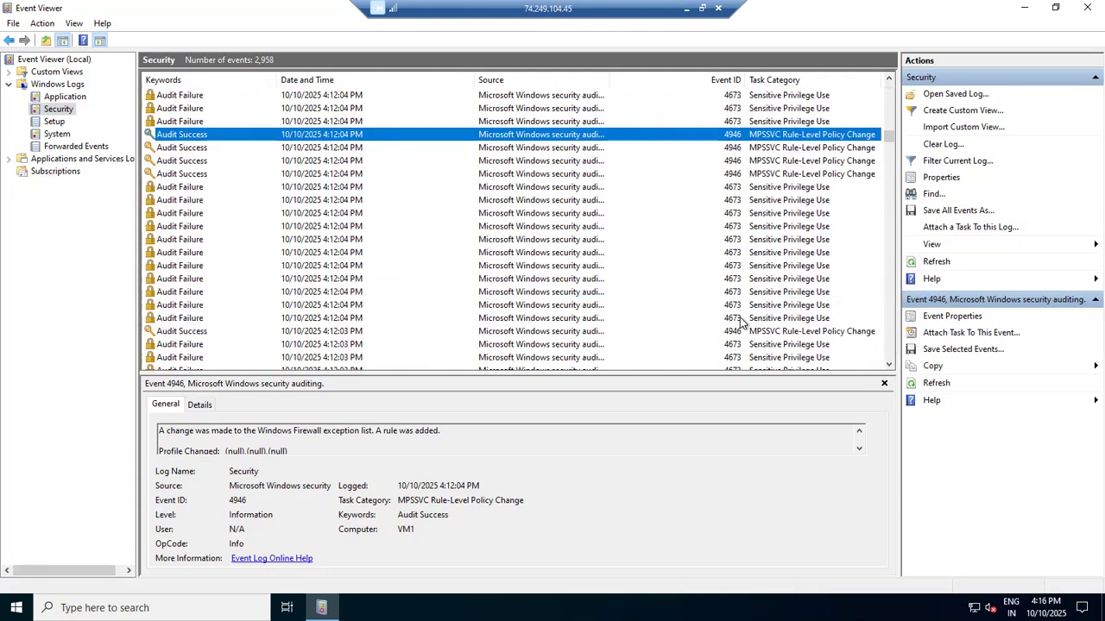
{"action": "scroll", "coordinate": [739, 323], "scroll_direction": "down", "scroll_amount": 4}
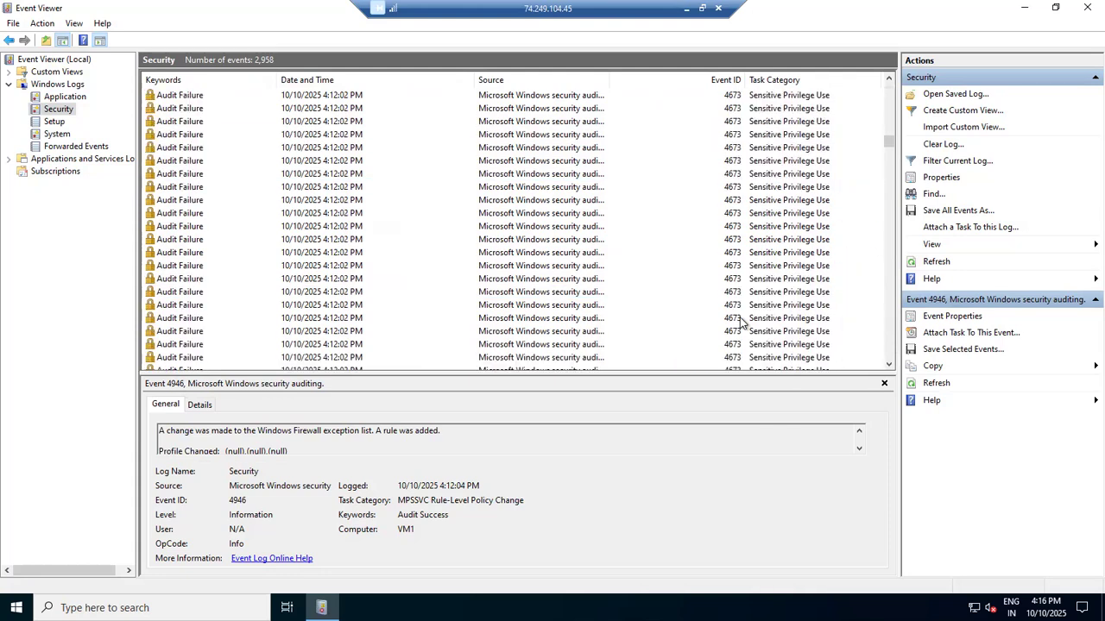
{"action": "scroll", "coordinate": [837, 275], "scroll_direction": "down", "scroll_amount": 1}
{"action": "left_click_drag", "start_coordinate": [890, 148], "coordinate": [881, 353]}
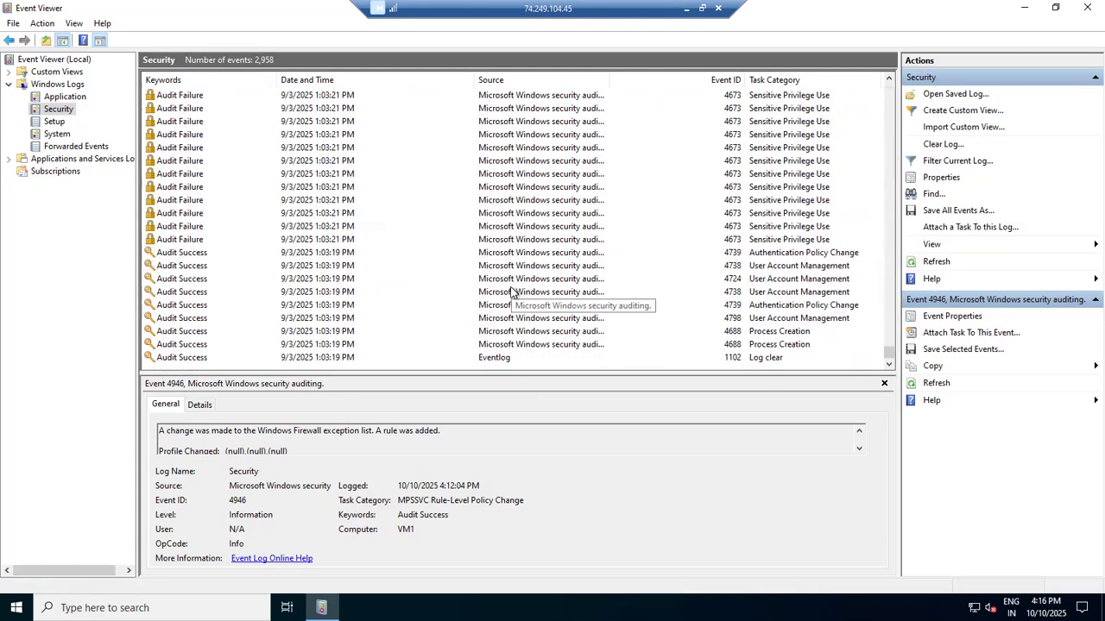
{"action": "scroll", "coordinate": [511, 294], "scroll_direction": "up", "scroll_amount": 3}
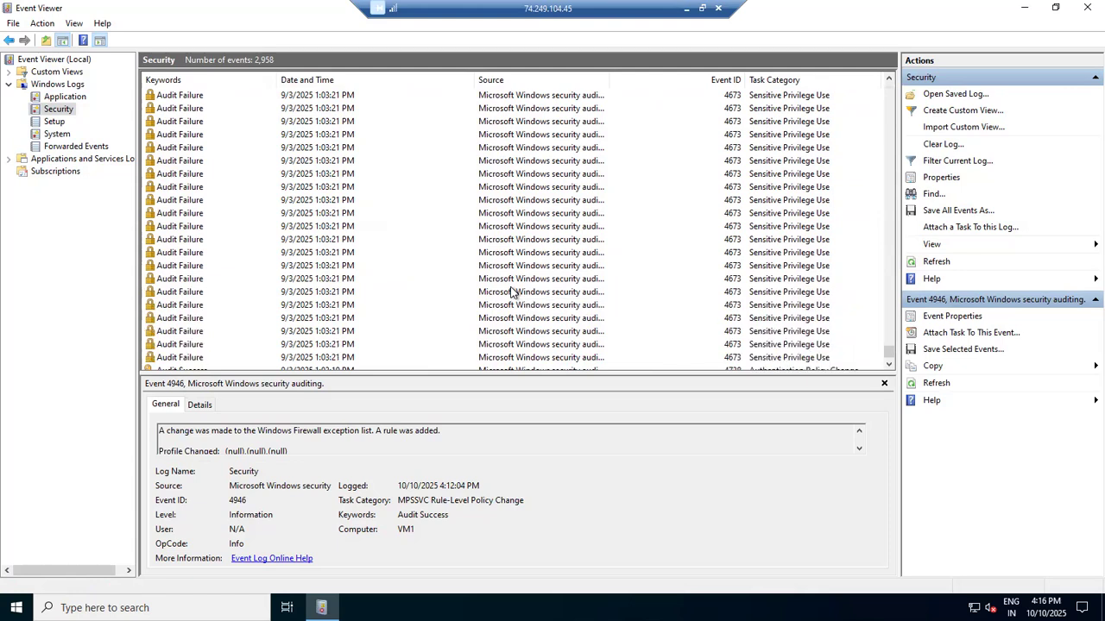
{"action": "scroll", "coordinate": [511, 293], "scroll_direction": "up", "scroll_amount": 1}
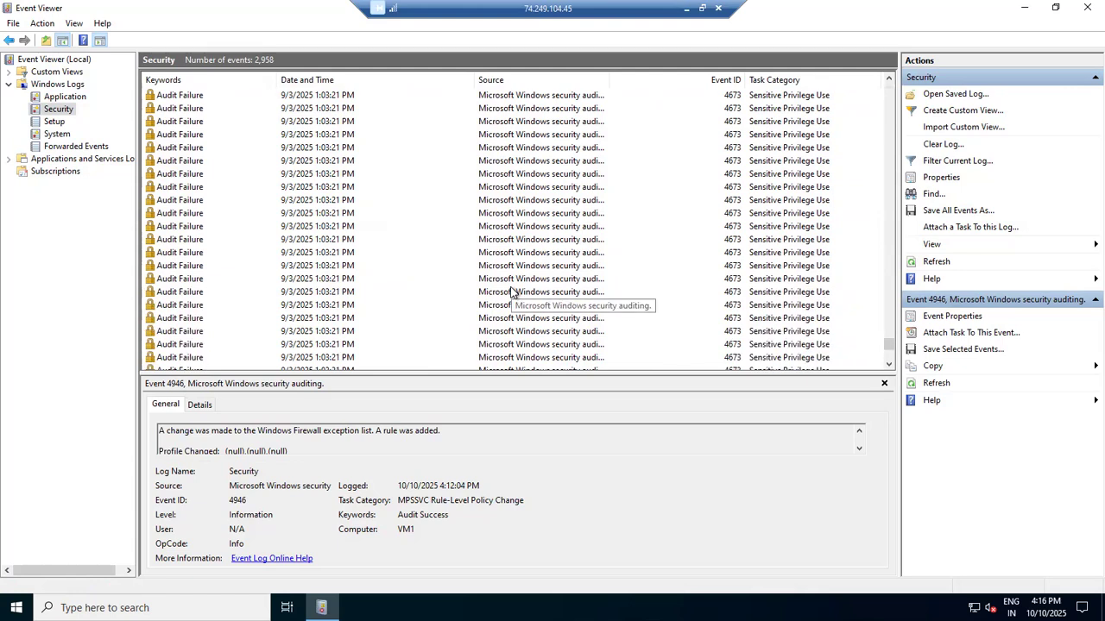
{"action": "scroll", "coordinate": [511, 293], "scroll_direction": "up", "scroll_amount": 5}
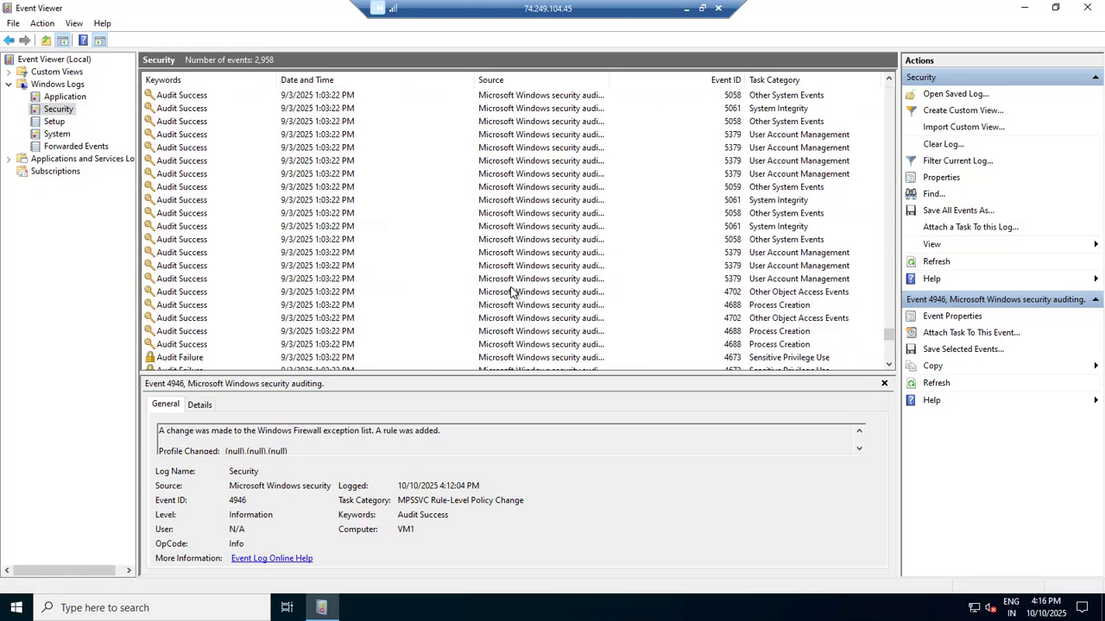
{"action": "scroll", "coordinate": [511, 293], "scroll_direction": "down", "scroll_amount": 2}
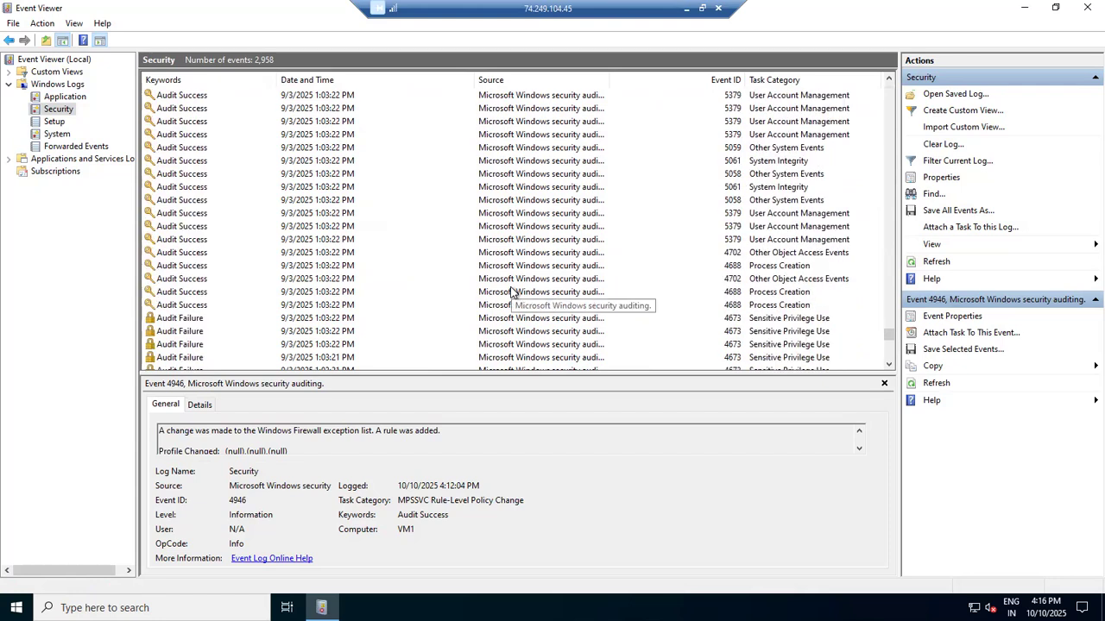
{"action": "scroll", "coordinate": [511, 294], "scroll_direction": "up", "scroll_amount": 4}
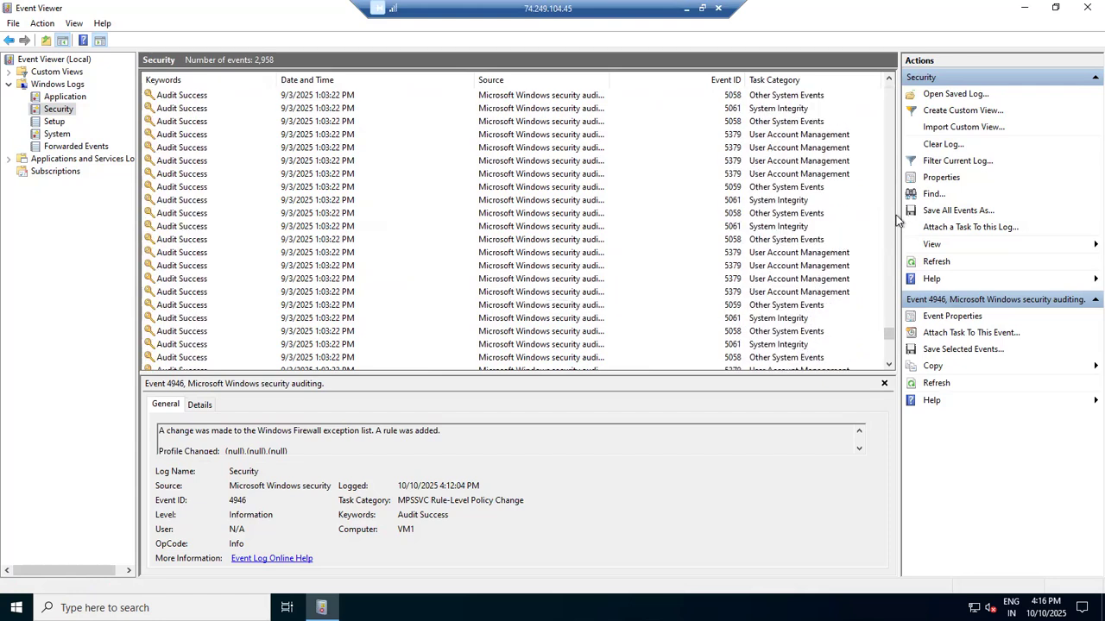
Step: Filter the Security log to show only events with ID 4625
{"action": "left_click", "coordinate": [950, 162]}
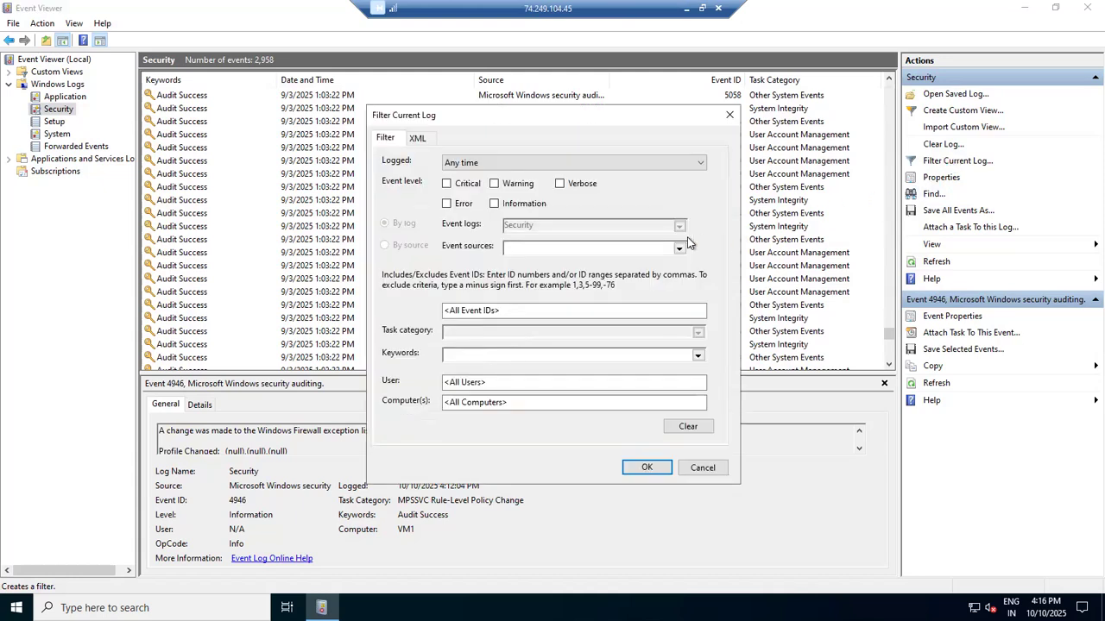
{"action": "left_click", "coordinate": [512, 311]}
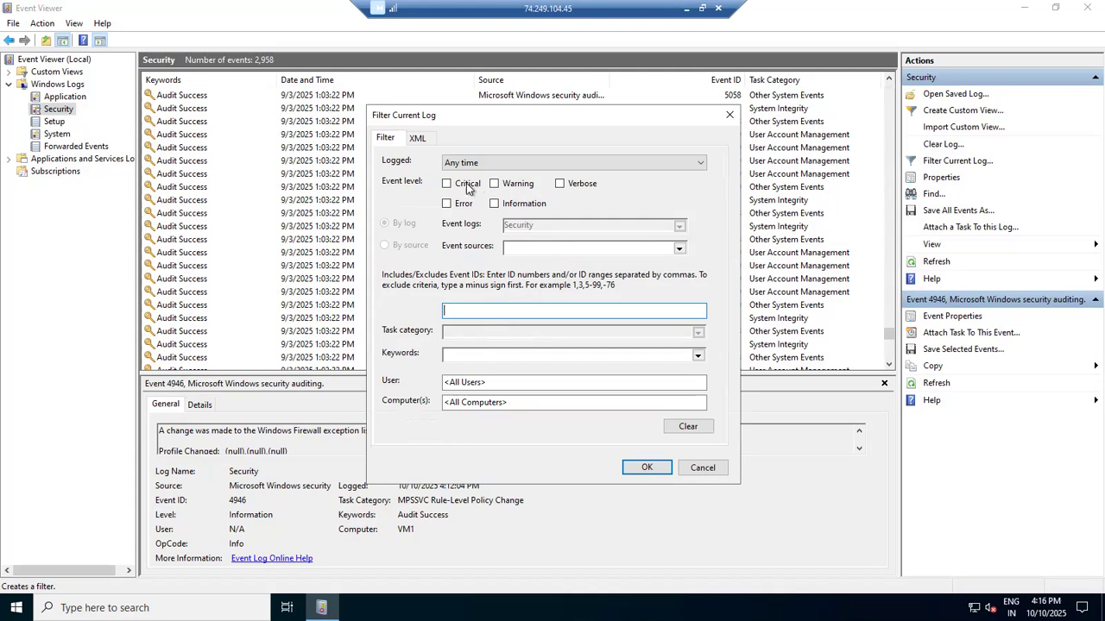
{"action": "left_click", "coordinate": [524, 247]}
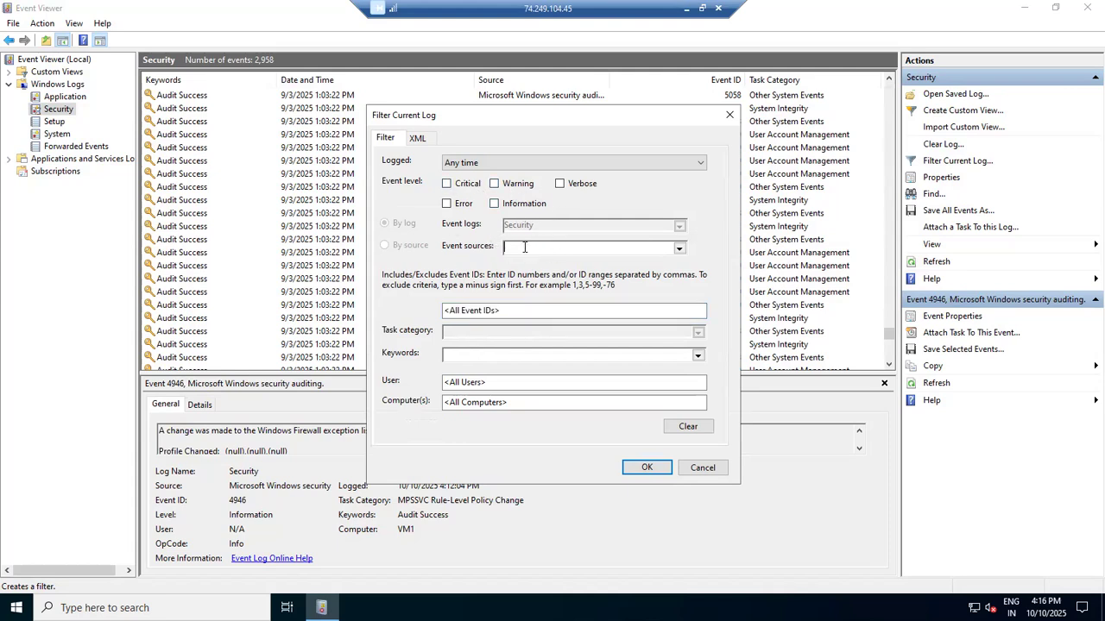
{"action": "left_click", "coordinate": [509, 308]}
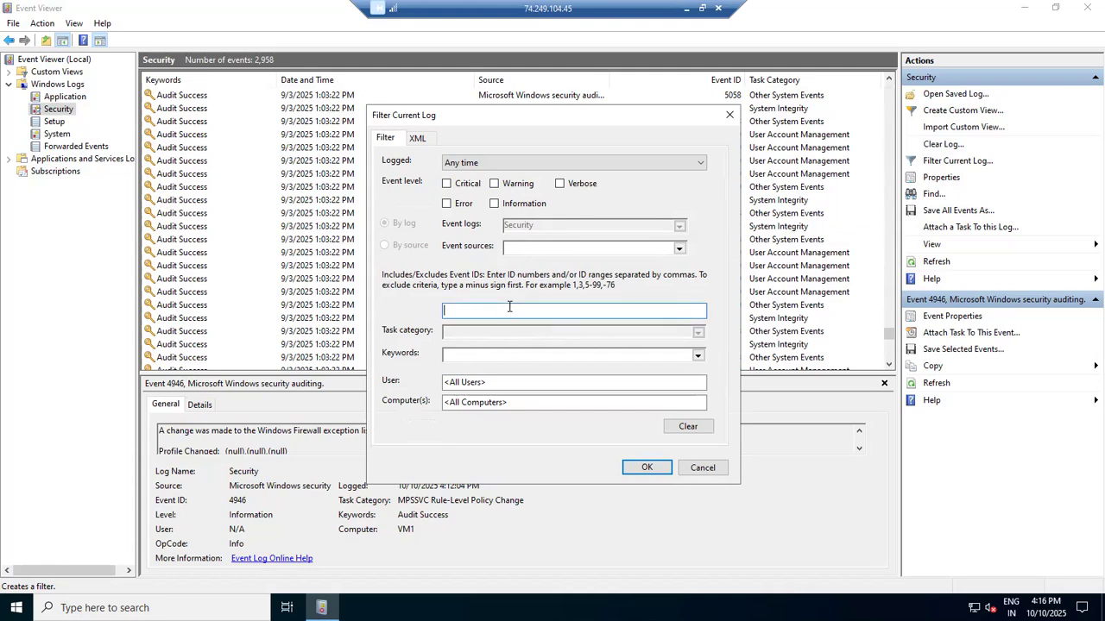
{"action": "type", "text": "4625"}
{"action": "left_click", "coordinate": [647, 468]}
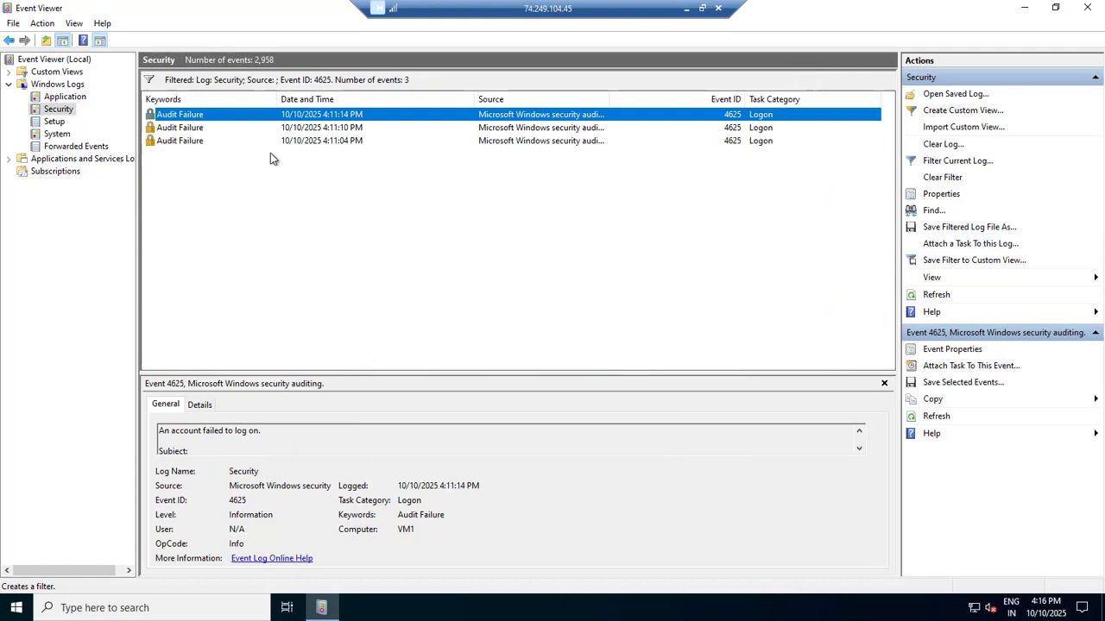
Step: Examine the filtered 4625 logon failures and the account details of the 4:11:04 PM entry, and clear the Security log filter
{"action": "left_click", "coordinate": [187, 142]}
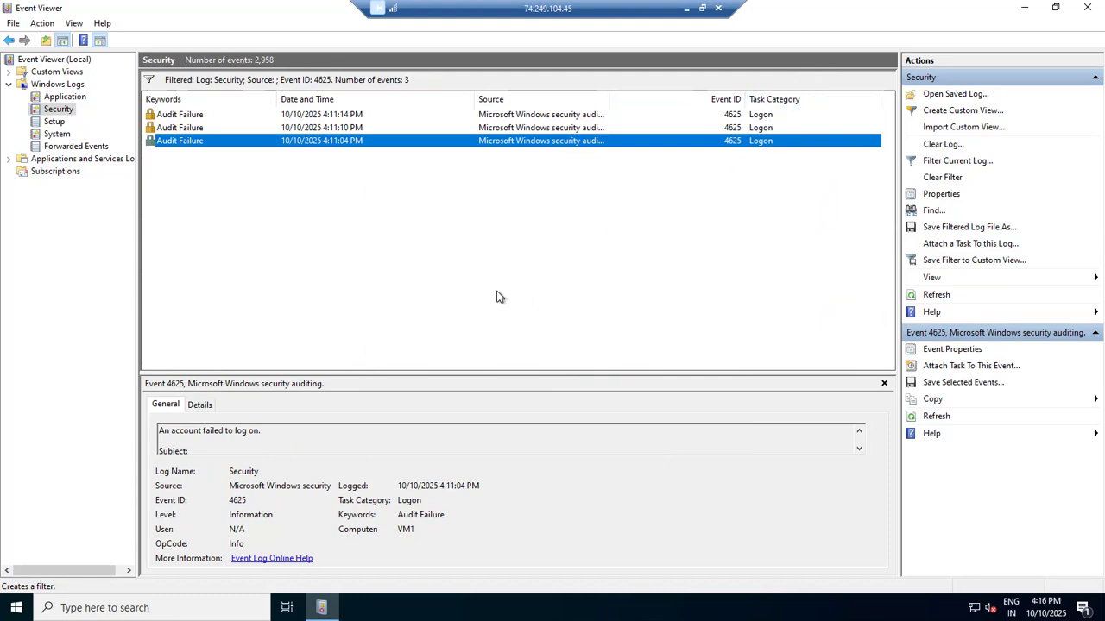
{"action": "left_click", "coordinate": [204, 431]}
{"action": "scroll", "coordinate": [204, 431], "scroll_direction": "down", "scroll_amount": 4}
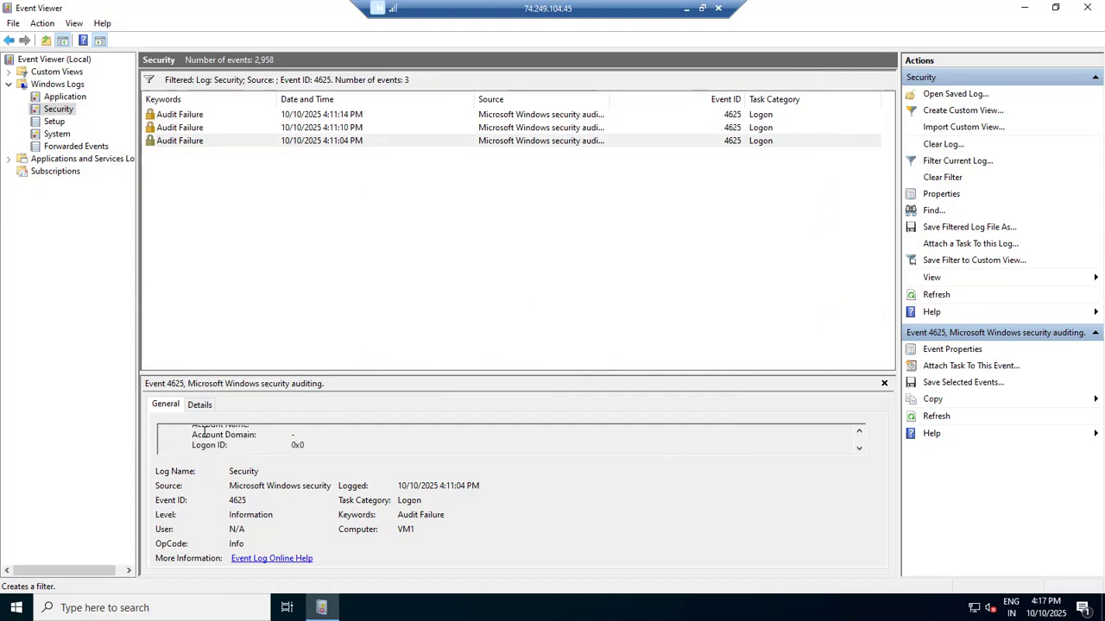
{"action": "scroll", "coordinate": [203, 432], "scroll_direction": "down", "scroll_amount": 3}
{"action": "left_click", "coordinate": [344, 128]}
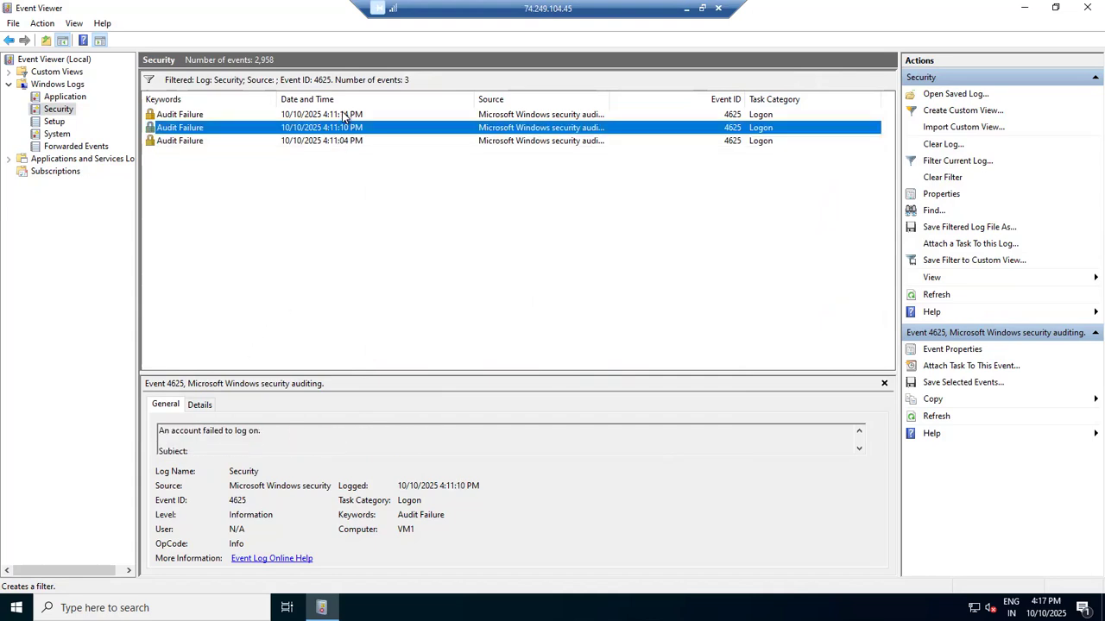
{"action": "left_click", "coordinate": [344, 115]}
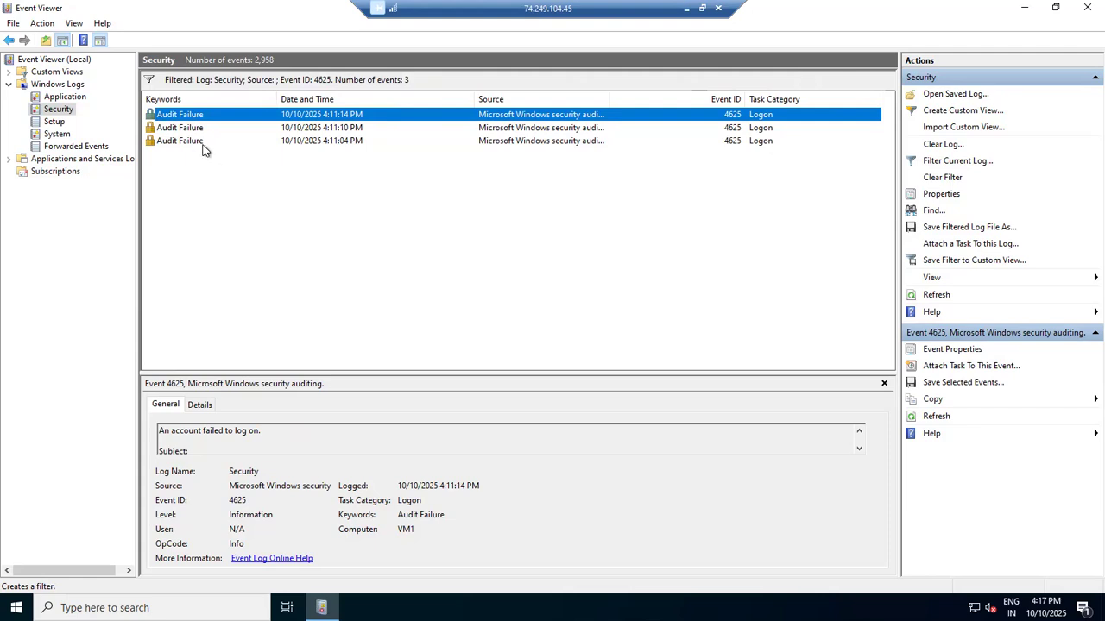
{"action": "left_click", "coordinate": [952, 176]}
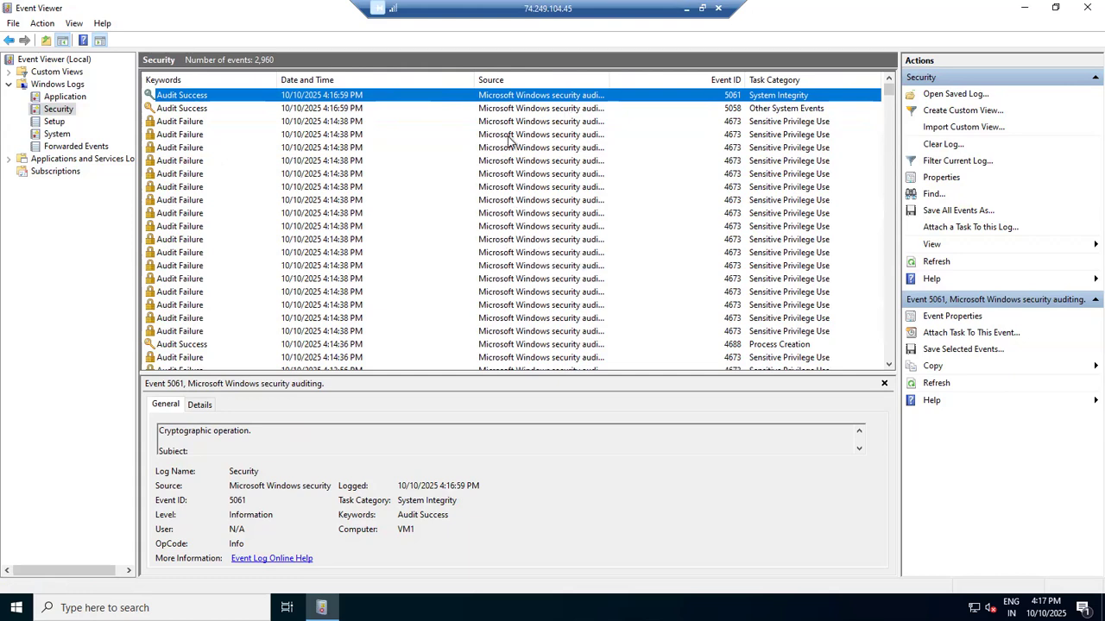
Step: Switch to the Azure portal, find Log Analytics workspaces and start creating a new workspace
{"action": "left_click", "coordinate": [680, 8]}
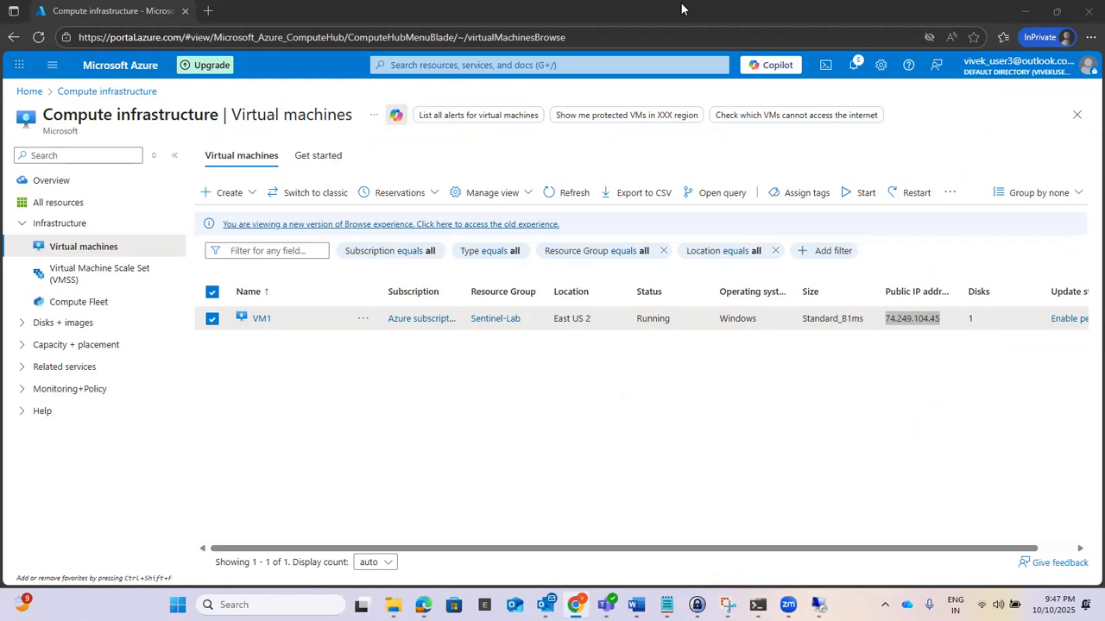
{"action": "left_click", "coordinate": [459, 64]}
{"action": "type", "text": "log"}
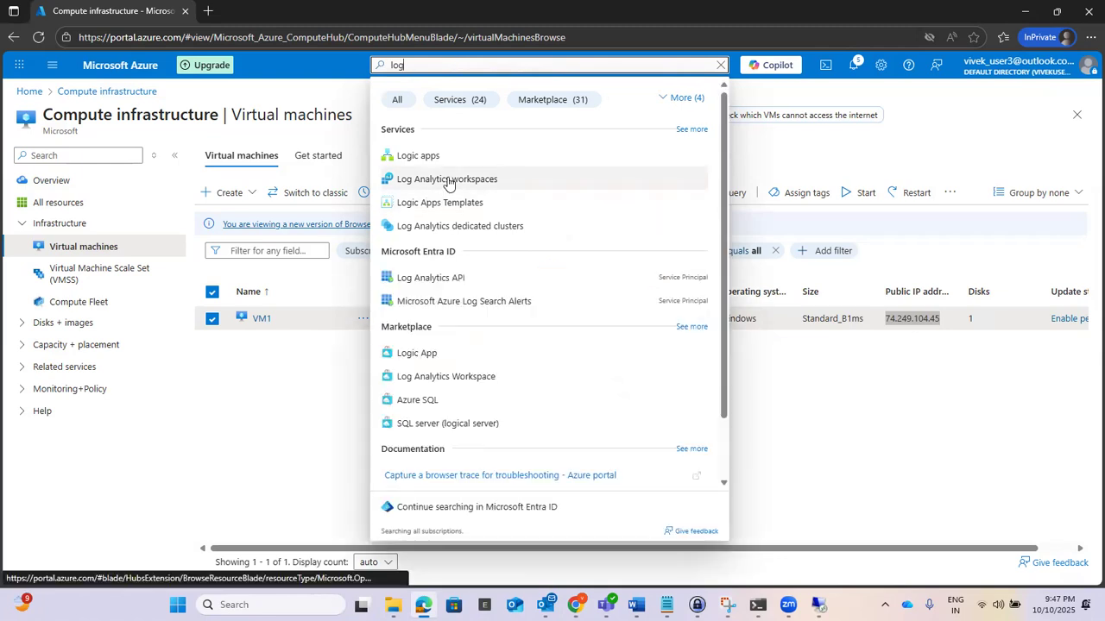
{"action": "left_click", "coordinate": [448, 182]}
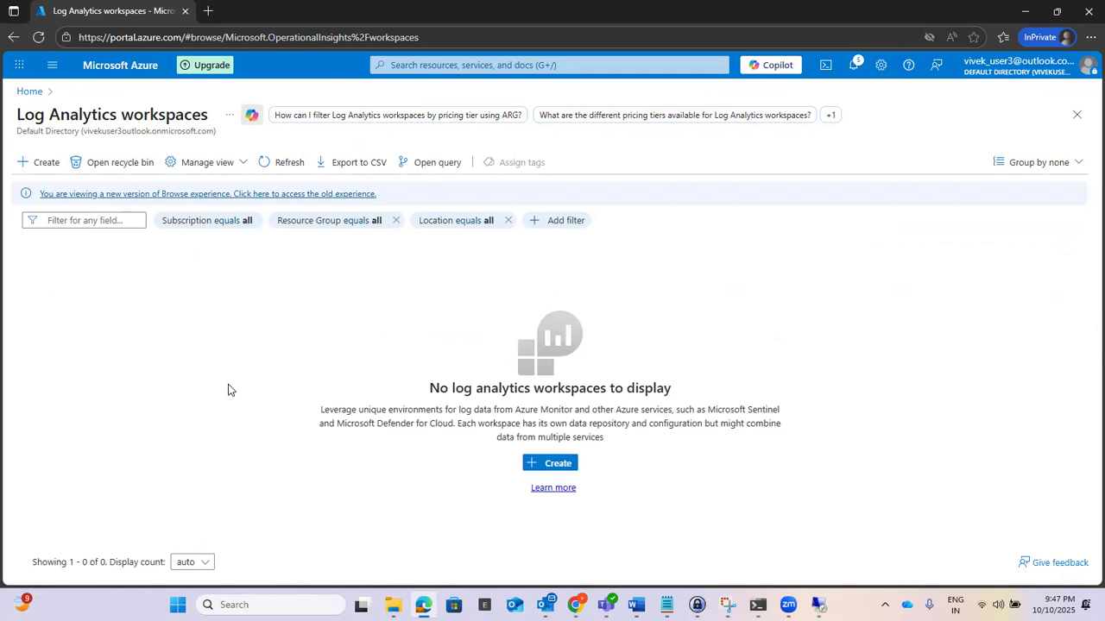
{"action": "left_click", "coordinate": [46, 164]}
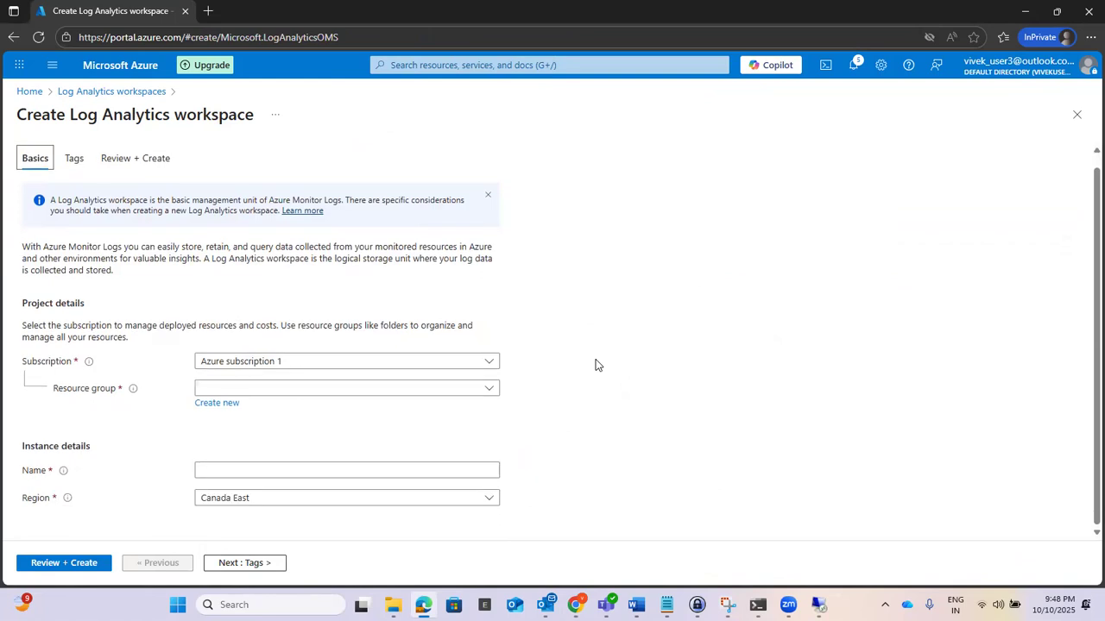
Step: Assign the new workspace to resource group Sentinel-Lab, name it Sentinel-Log and set its region to East US 2
{"action": "left_click", "coordinate": [285, 390]}
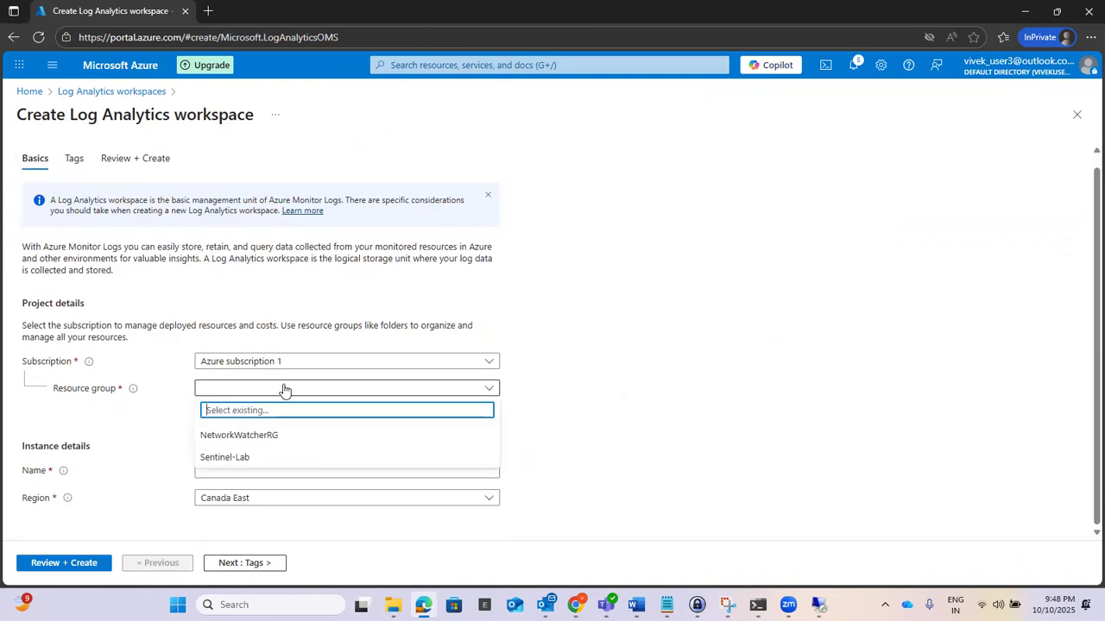
{"action": "left_click", "coordinate": [262, 460]}
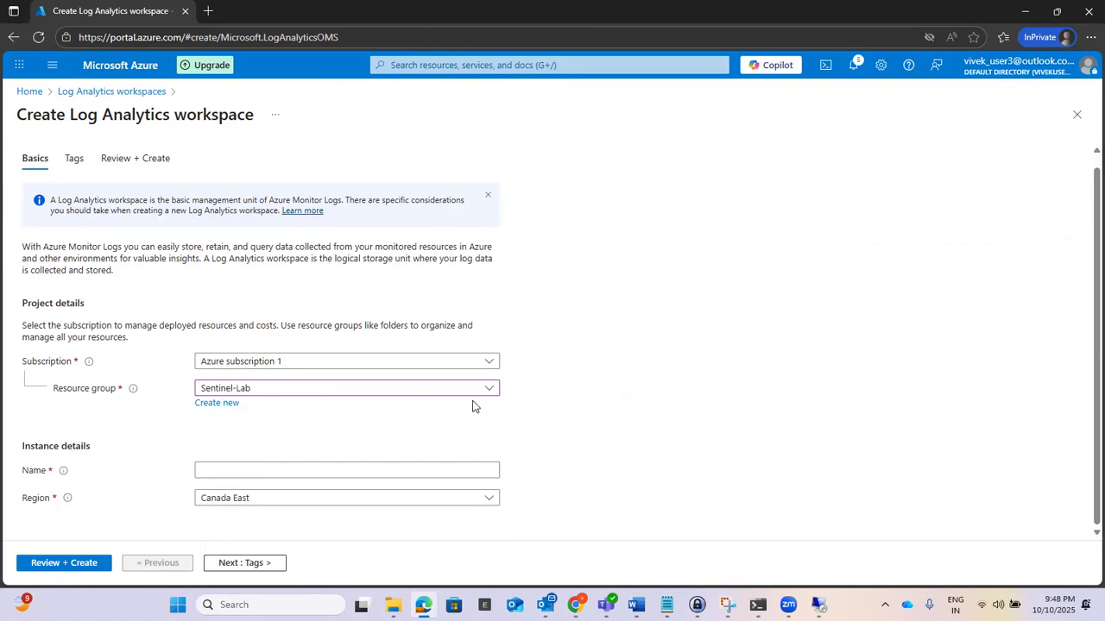
{"action": "left_click", "coordinate": [257, 469]}
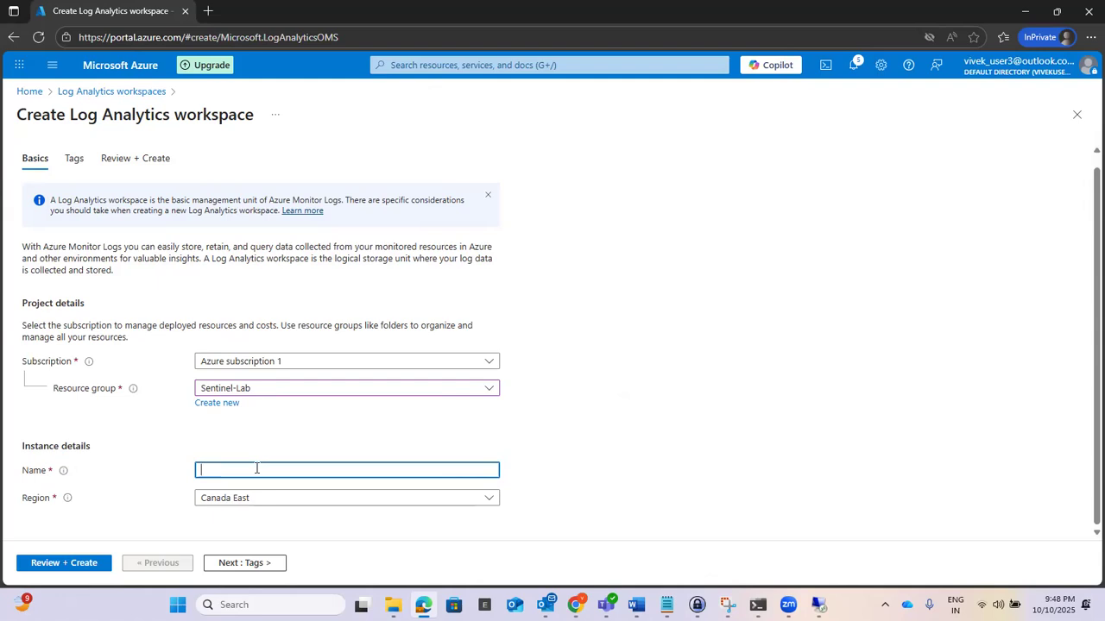
{"action": "type", "text": "Sentinel-Log"}
{"action": "left_click", "coordinate": [274, 495]}
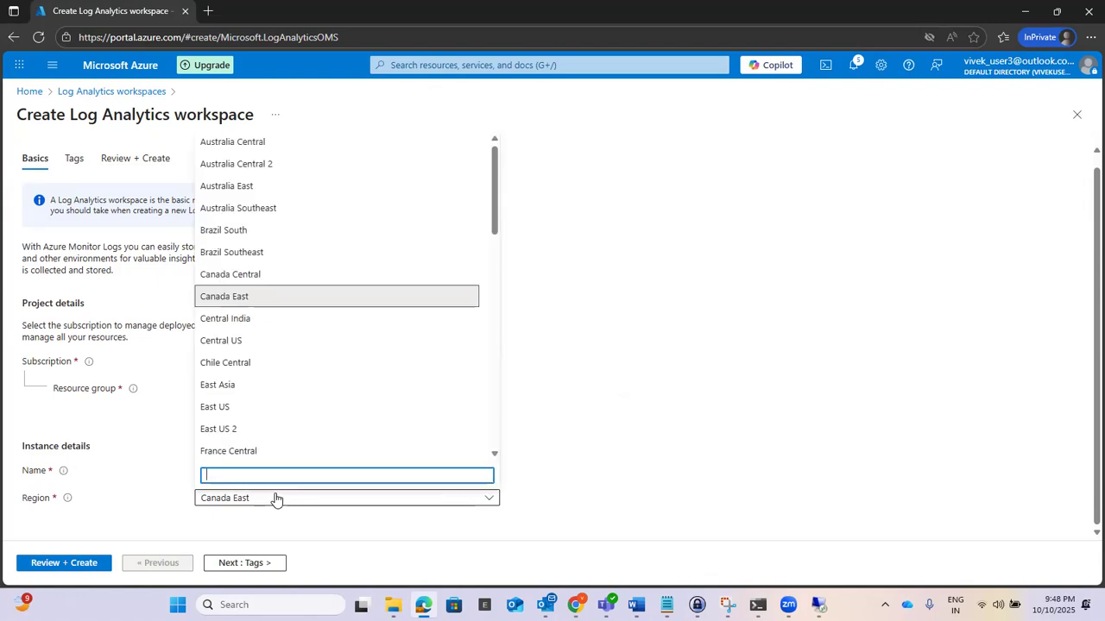
{"action": "left_click", "coordinate": [658, 357]}
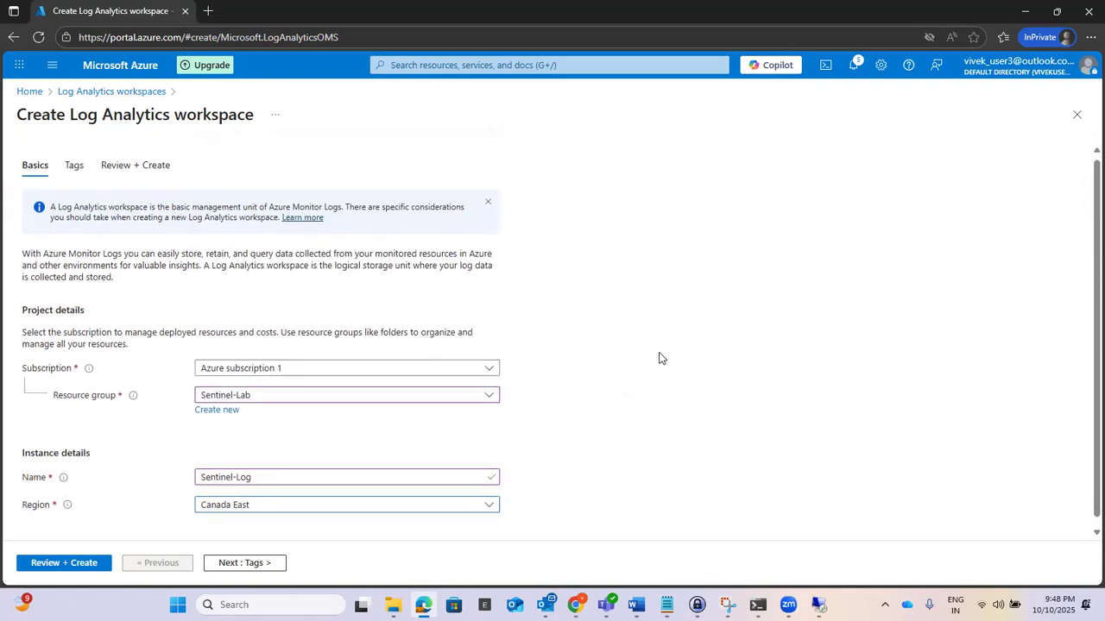
{"action": "left_click", "coordinate": [275, 515]}
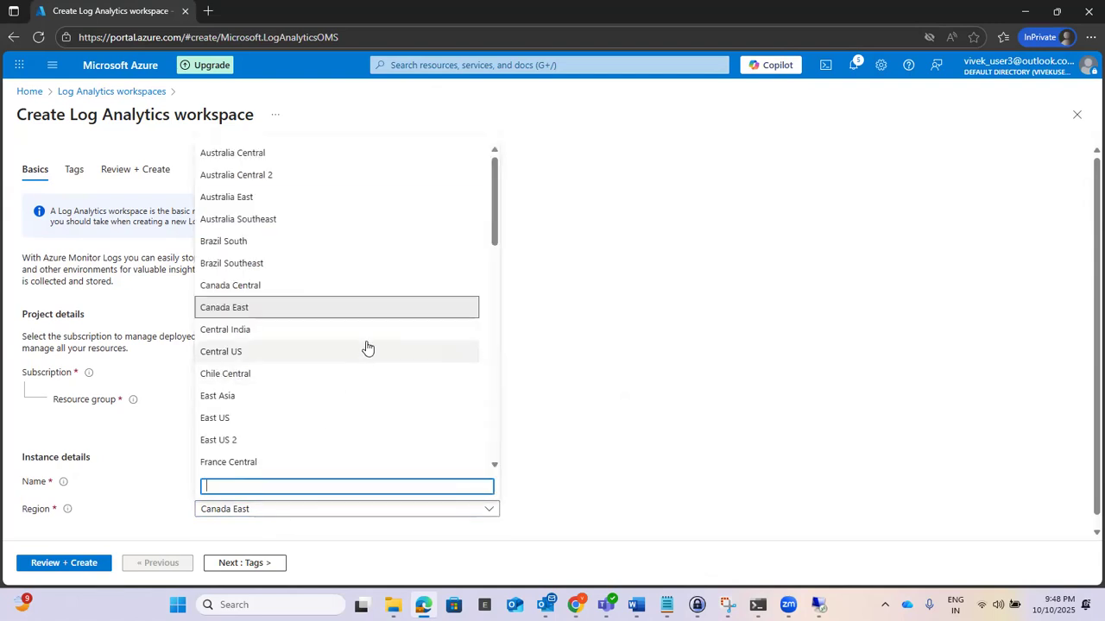
{"action": "mouse_move", "coordinate": [495, 205]}
{"action": "left_mouse_down"}
{"action": "mouse_move", "coordinate": [476, 302]}
{"action": "mouse_move", "coordinate": [491, 222]}
{"action": "left_mouse_up"}
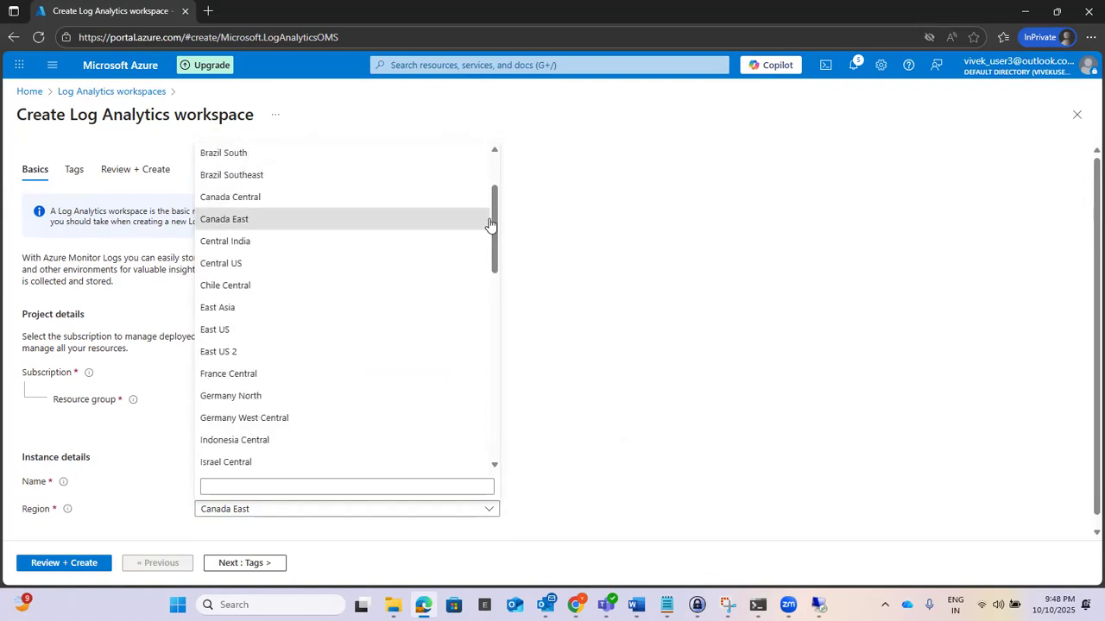
{"action": "left_click", "coordinate": [250, 351]}
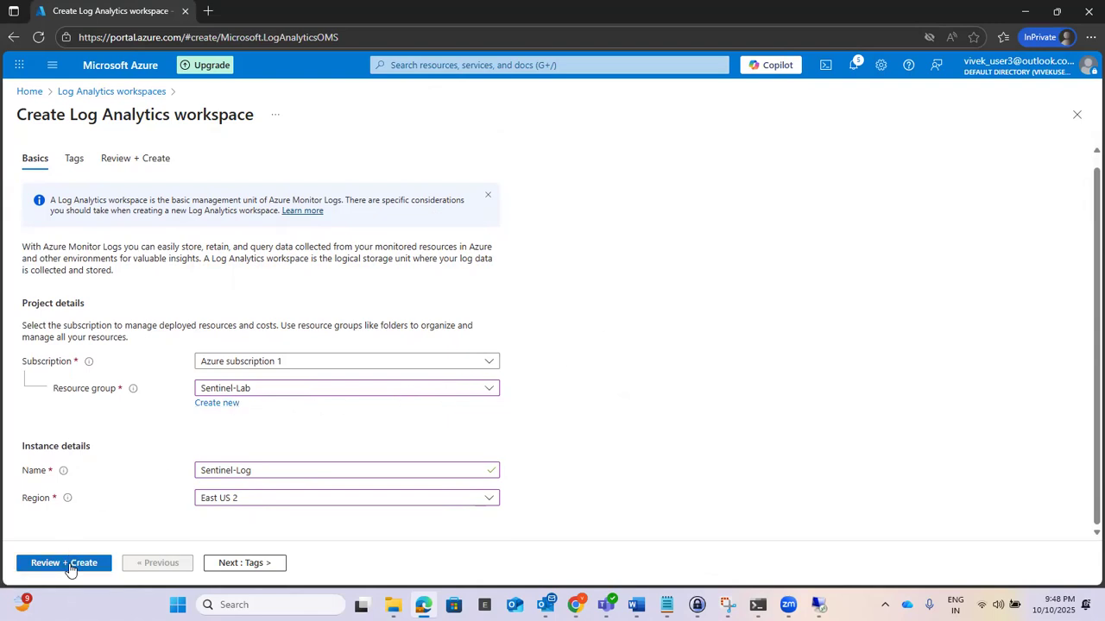
Step: Leave the tags empty, review the Sentinel-Log workspace configuration and create the workspace
{"action": "left_click", "coordinate": [240, 562]}
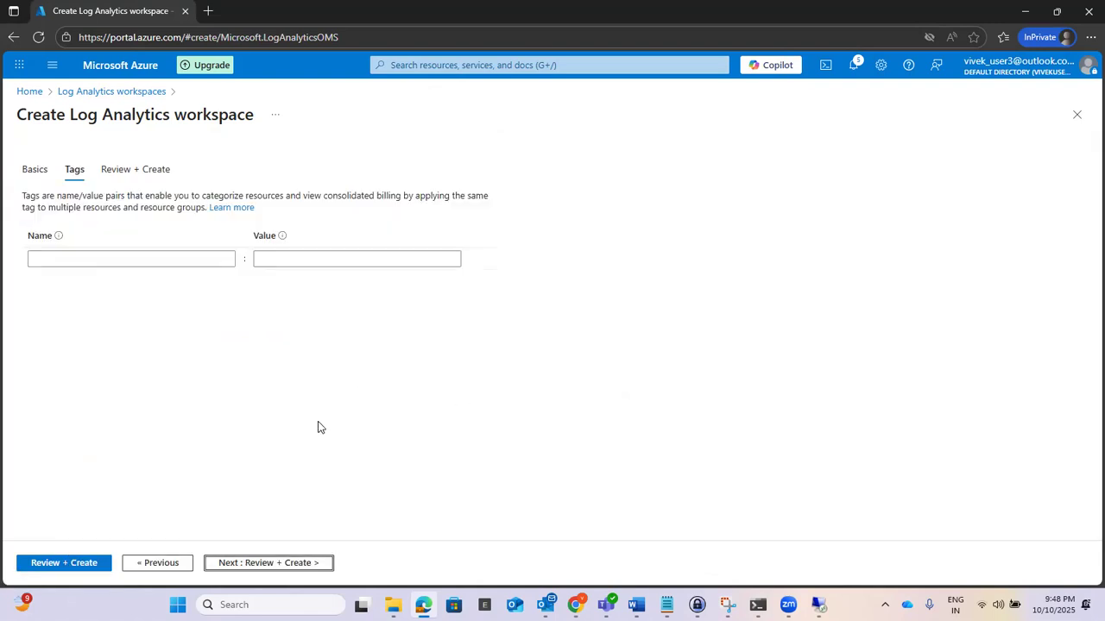
{"action": "left_click", "coordinate": [247, 563]}
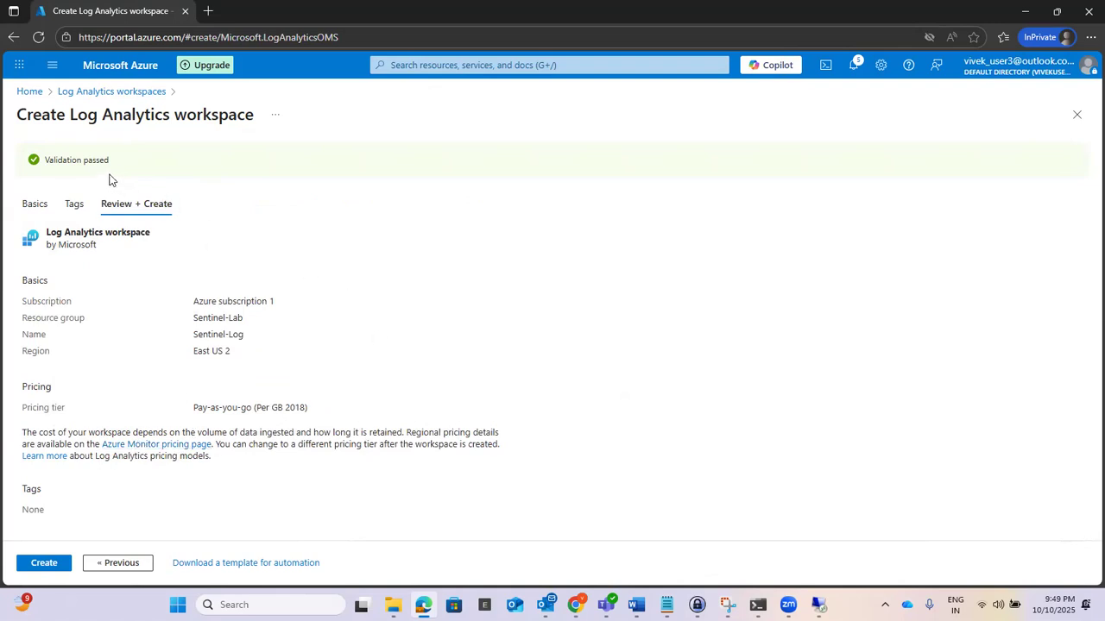
{"action": "left_click", "coordinate": [45, 564]}
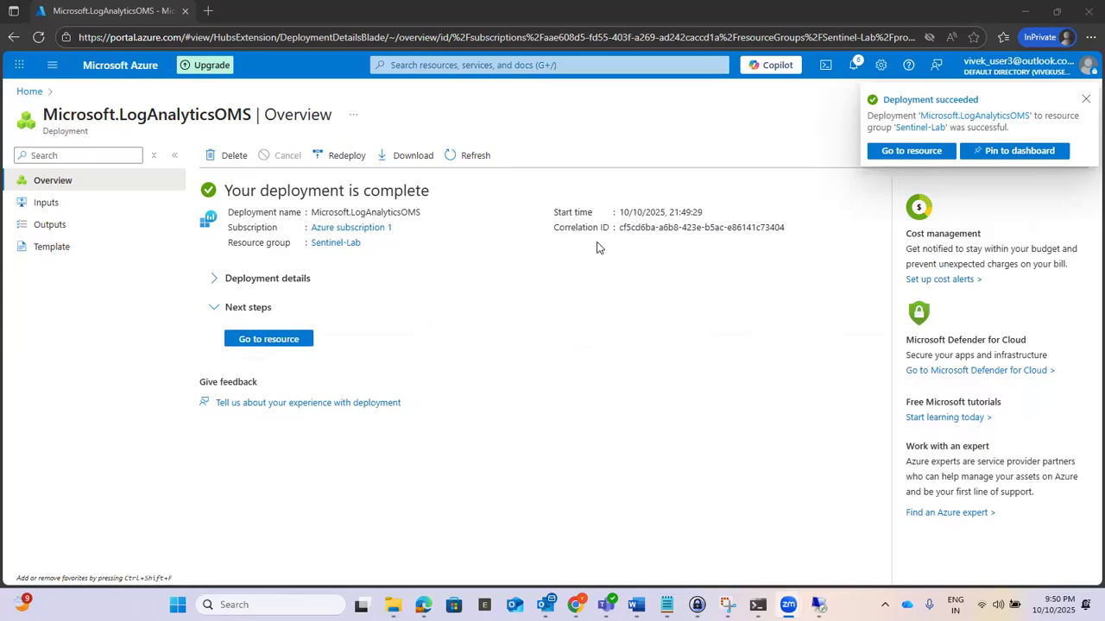
Step: Go to the deployed Sentinel-Log workspace and look through its activity log and the Settings and Classic options
{"action": "left_click", "coordinate": [889, 153]}
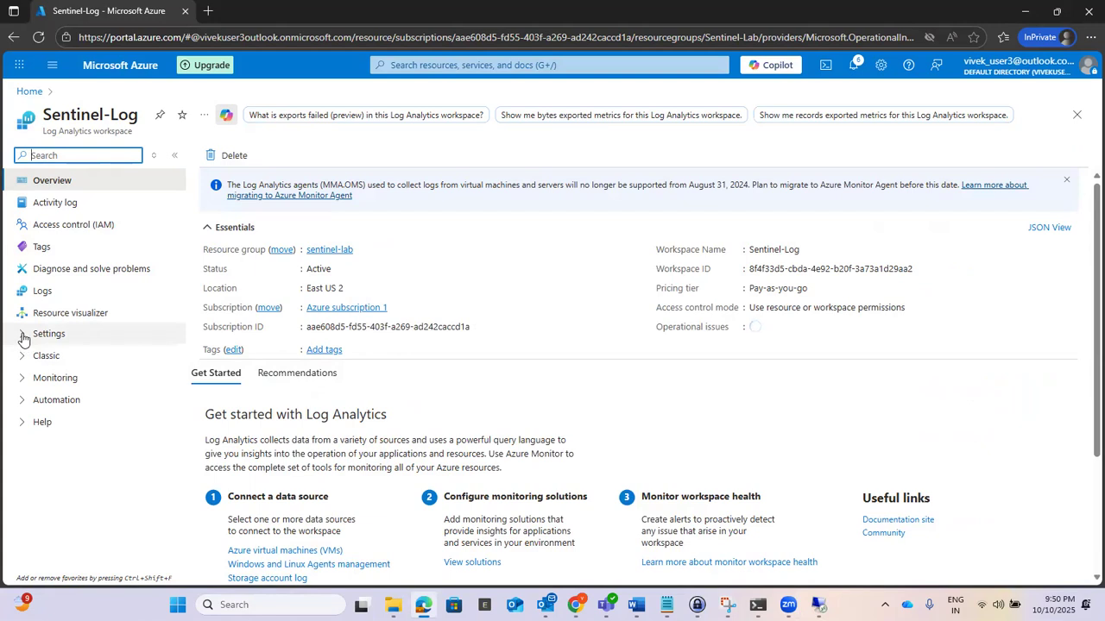
{"action": "left_click", "coordinate": [55, 204]}
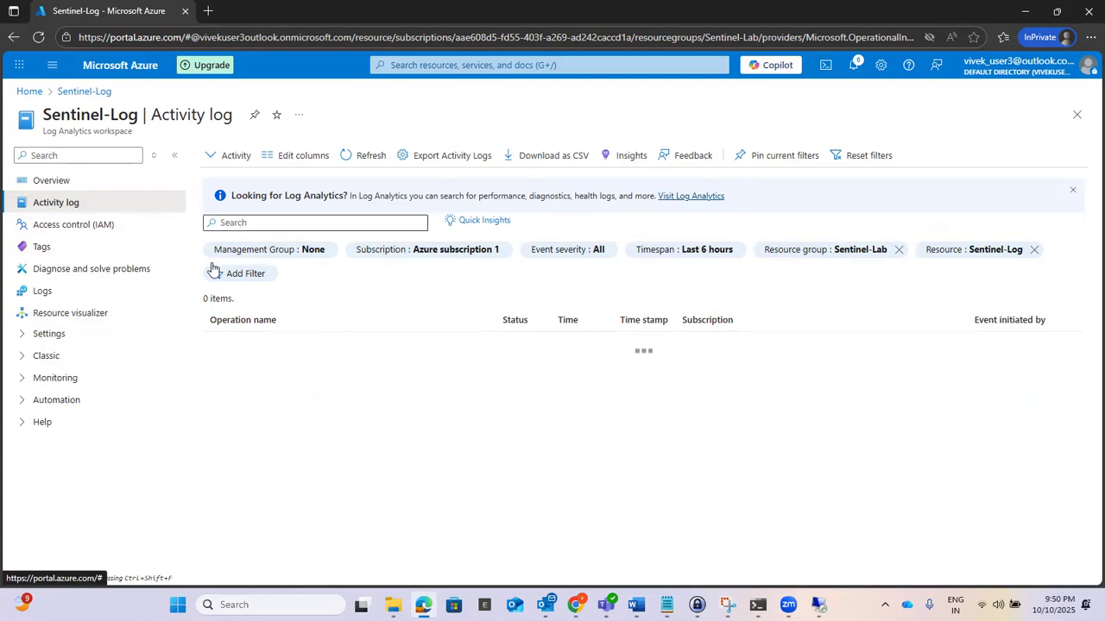
{"action": "left_click", "coordinate": [24, 335]}
{"action": "scroll", "coordinate": [25, 337], "scroll_direction": "down", "scroll_amount": 1}
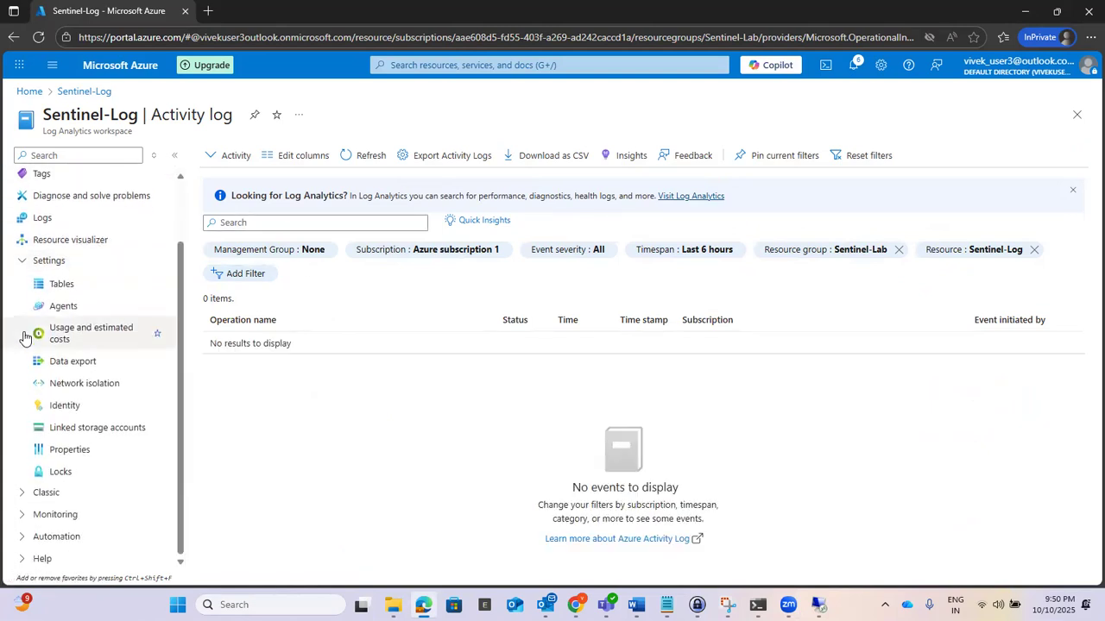
{"action": "scroll", "coordinate": [25, 335], "scroll_direction": "up", "scroll_amount": 1}
{"action": "left_click", "coordinate": [23, 336]}
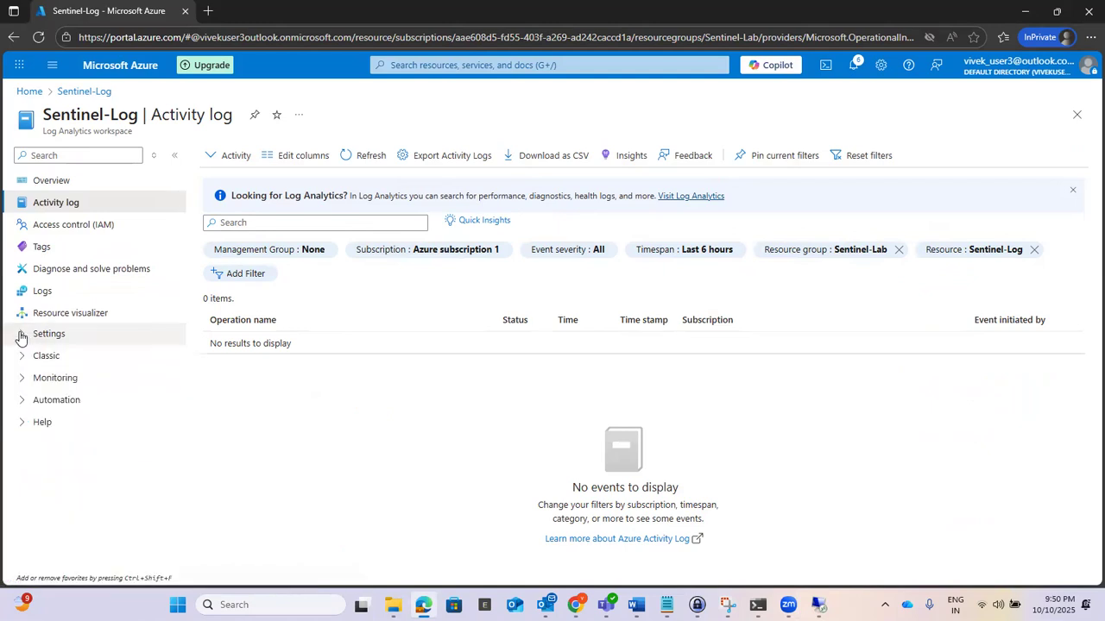
{"action": "left_click", "coordinate": [22, 357]}
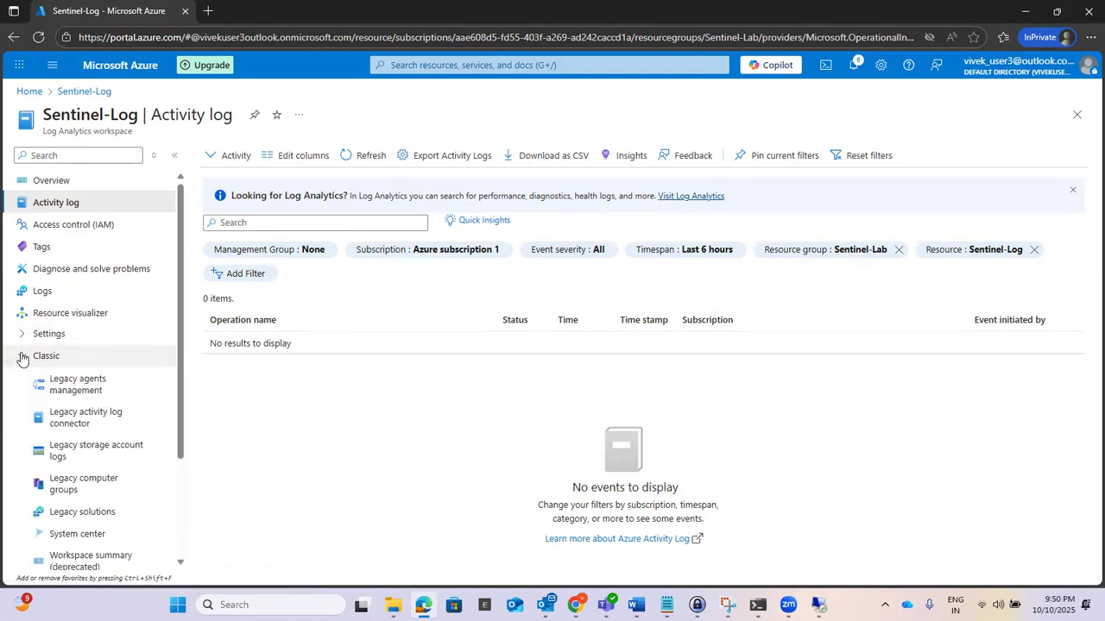
{"action": "left_click", "coordinate": [22, 356]}
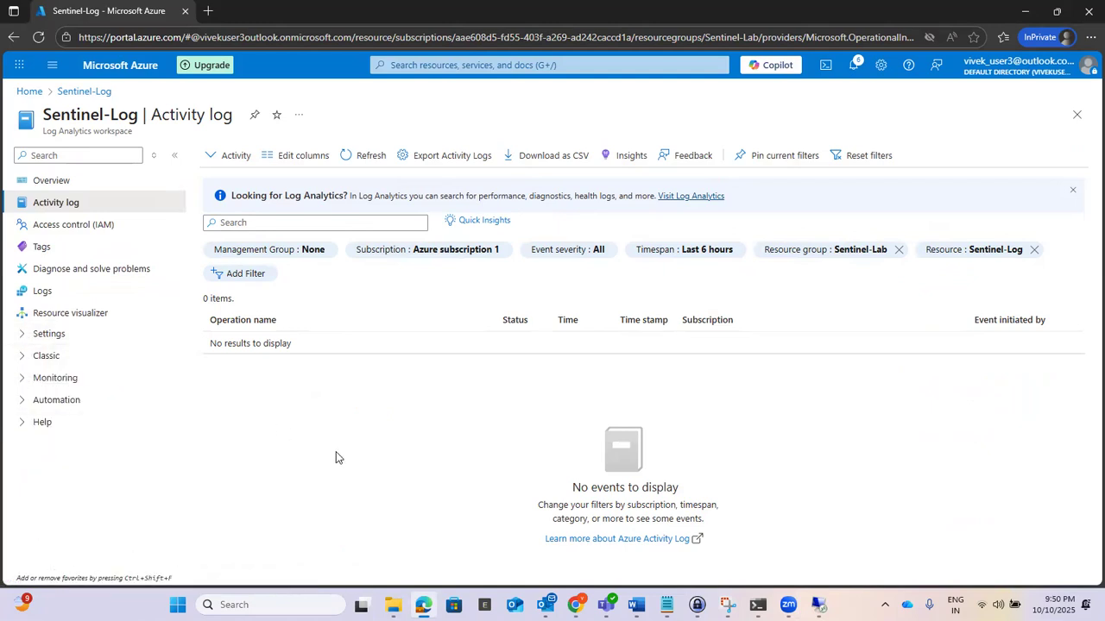
Step: Search the portal for Microsoft Sentinel, open the service and start creating a new Sentinel instance
{"action": "left_click", "coordinate": [506, 63]}
{"action": "type", "text": "Sne"}
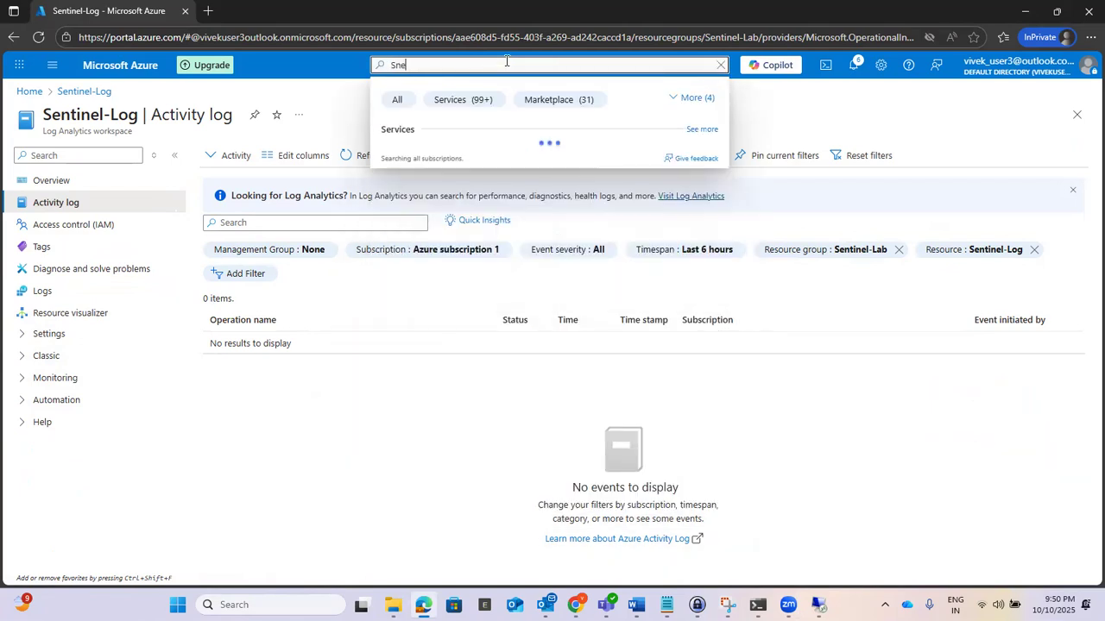
{"action": "key", "text": "BackSpace"}
{"action": "key", "text": "BackSpace"}
{"action": "type", "text": "en"}
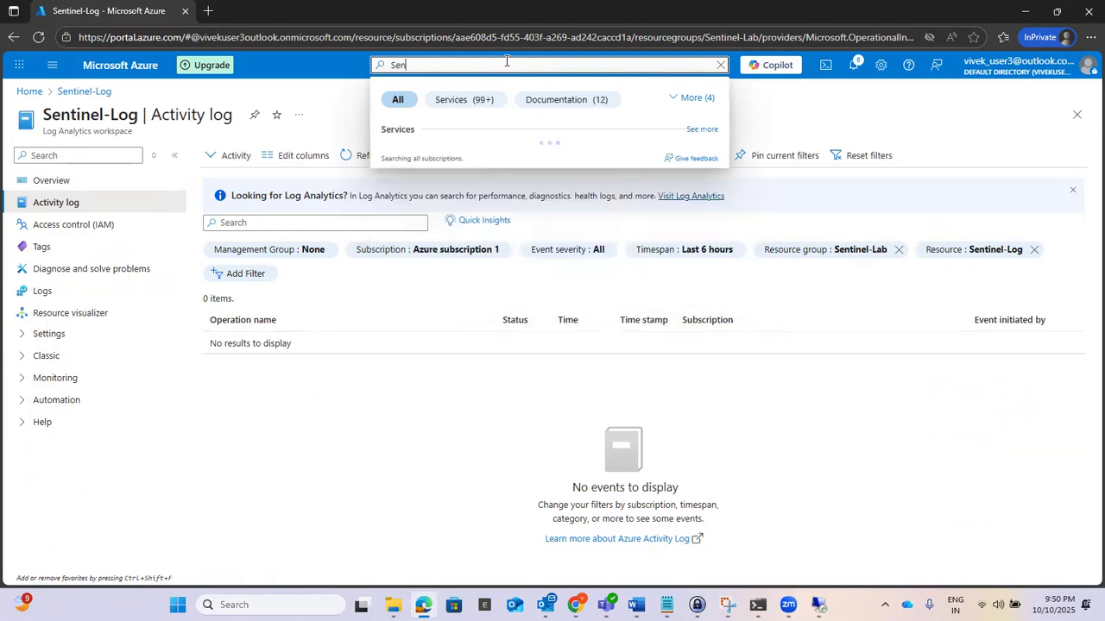
{"action": "left_click", "coordinate": [448, 157]}
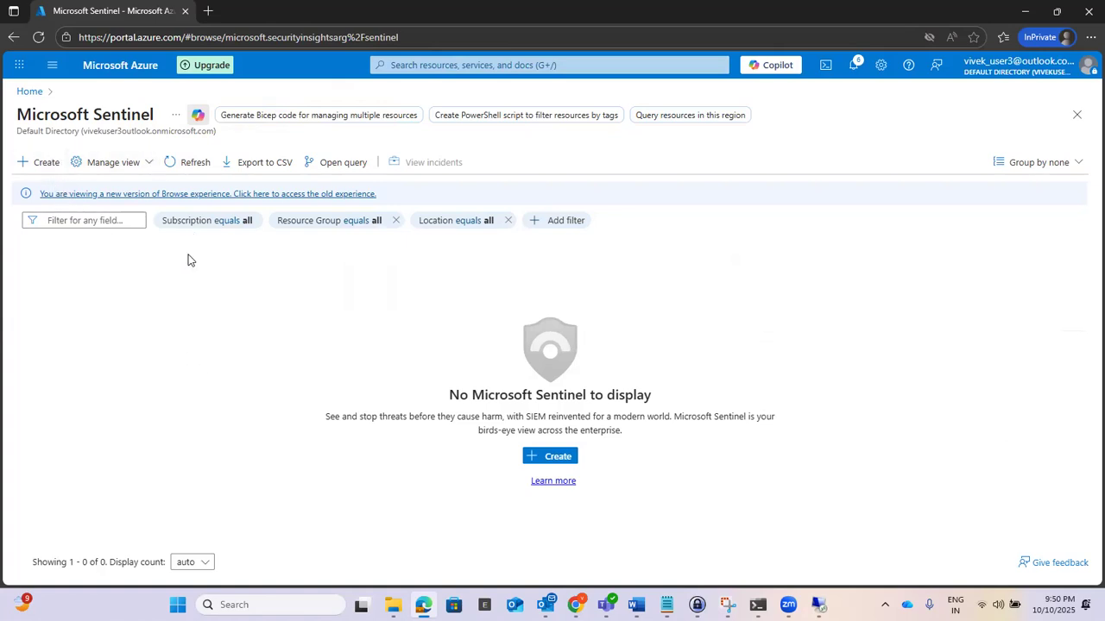
{"action": "left_click", "coordinate": [43, 162]}
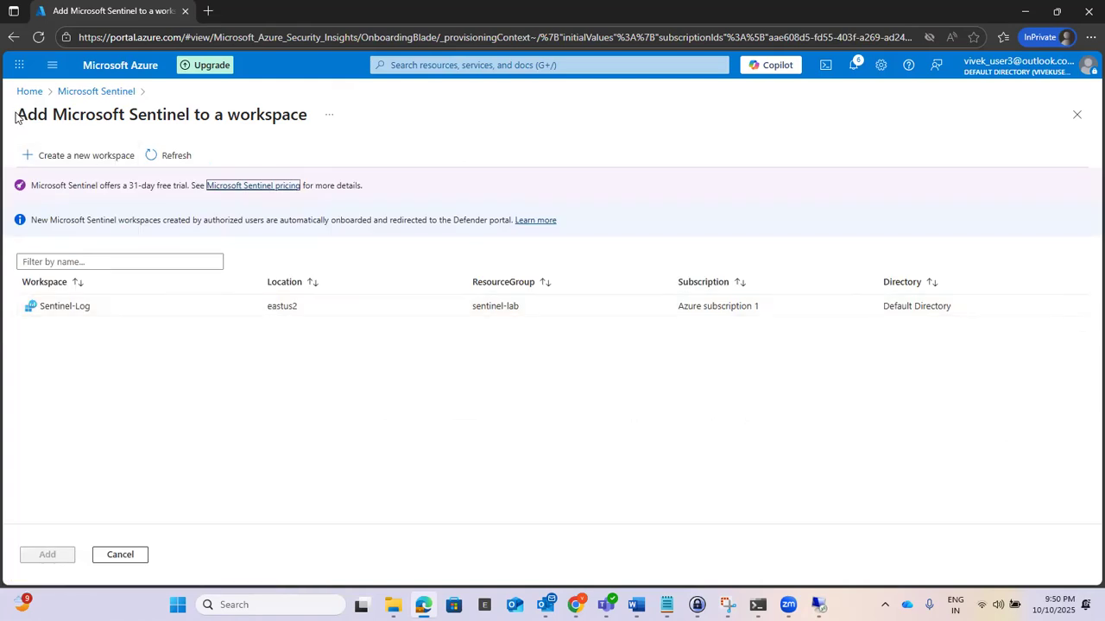
Step: Add Microsoft Sentinel to the Sentinel-Log workspace and acknowledge the free trial activation notice
{"action": "left_click_drag", "start_coordinate": [15, 116], "coordinate": [321, 123]}
{"action": "left_click", "coordinate": [217, 397]}
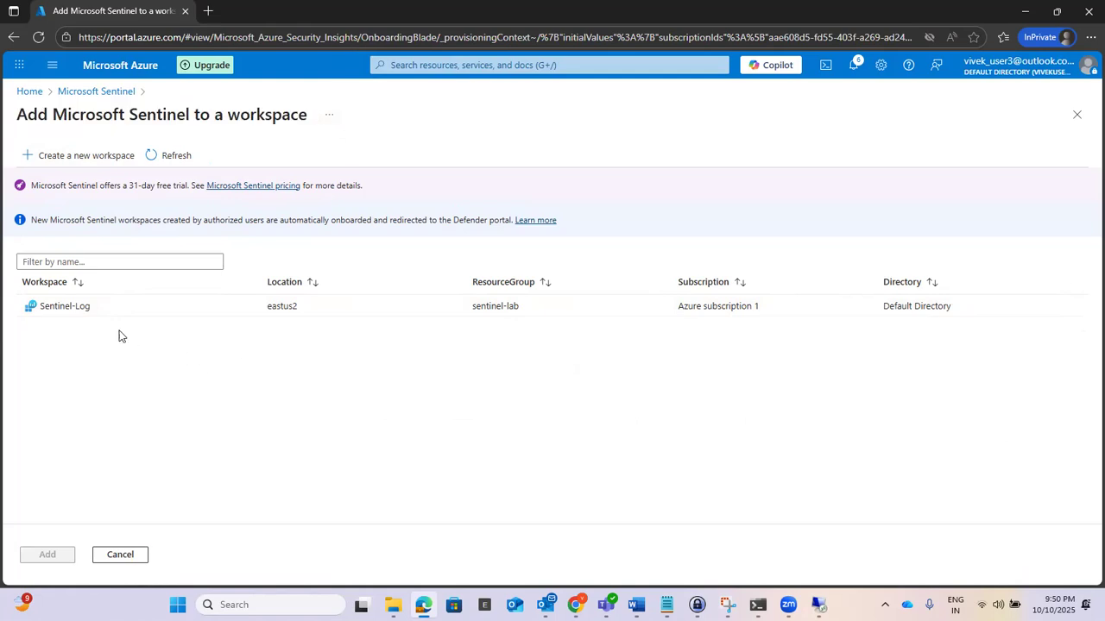
{"action": "left_click", "coordinate": [60, 306]}
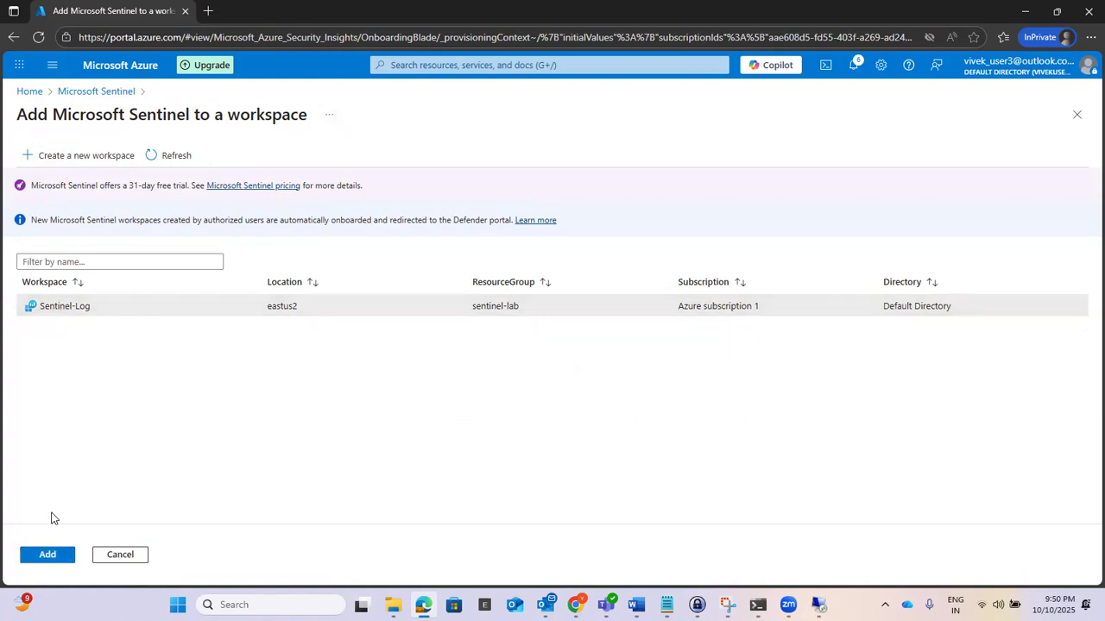
{"action": "left_click", "coordinate": [46, 555]}
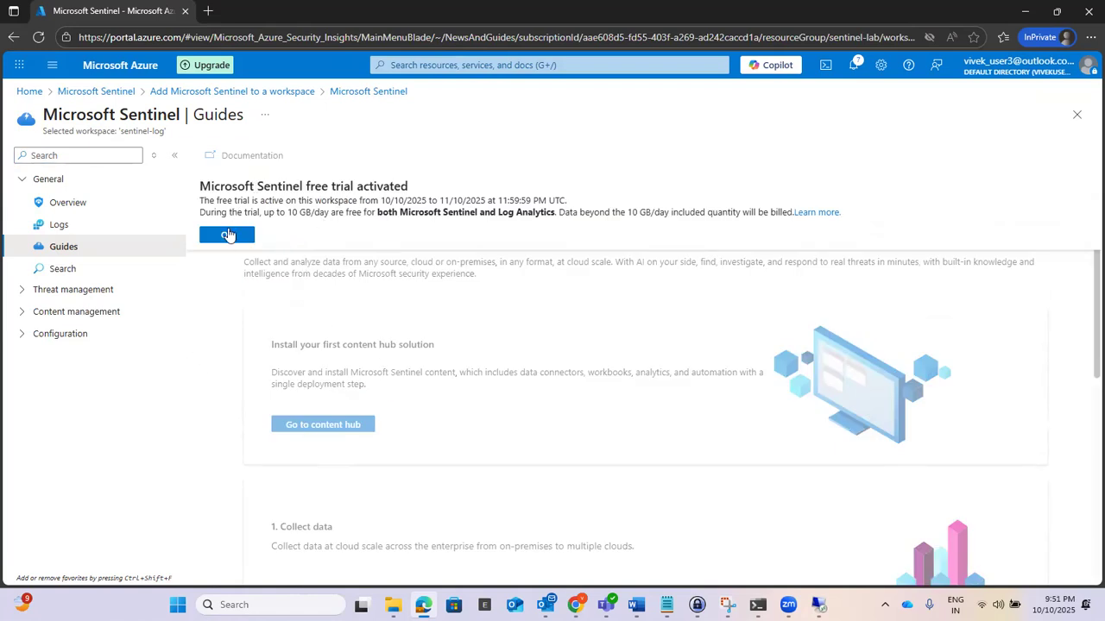
{"action": "left_click", "coordinate": [227, 236]}
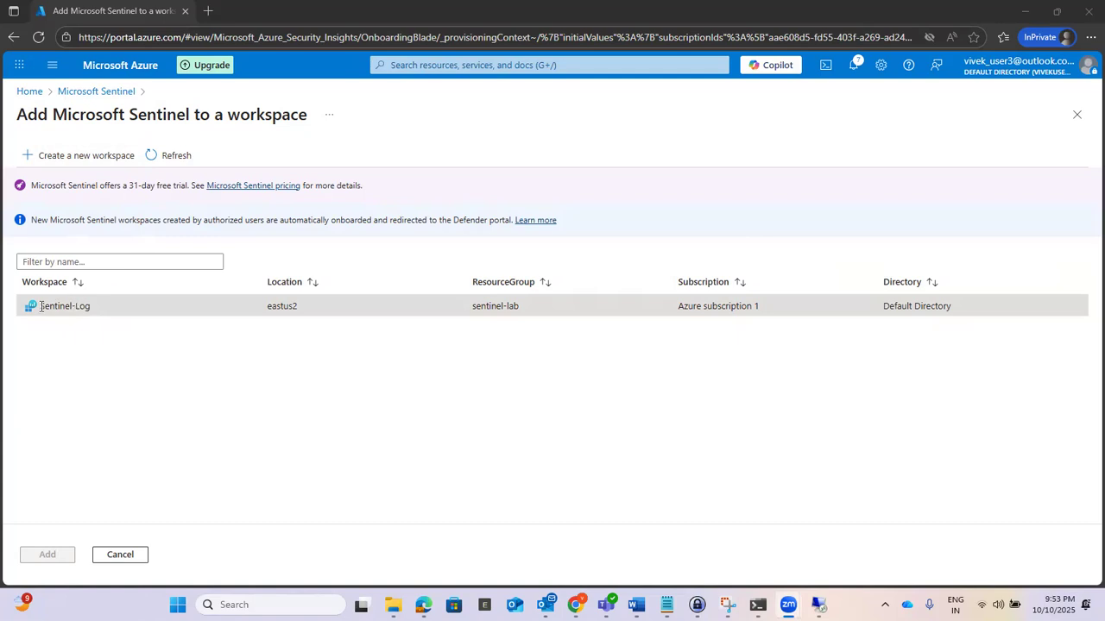
Step: Go to the Microsoft Sentinel service and open the Sentinel-Log workspace
{"action": "left_click", "coordinate": [427, 64]}
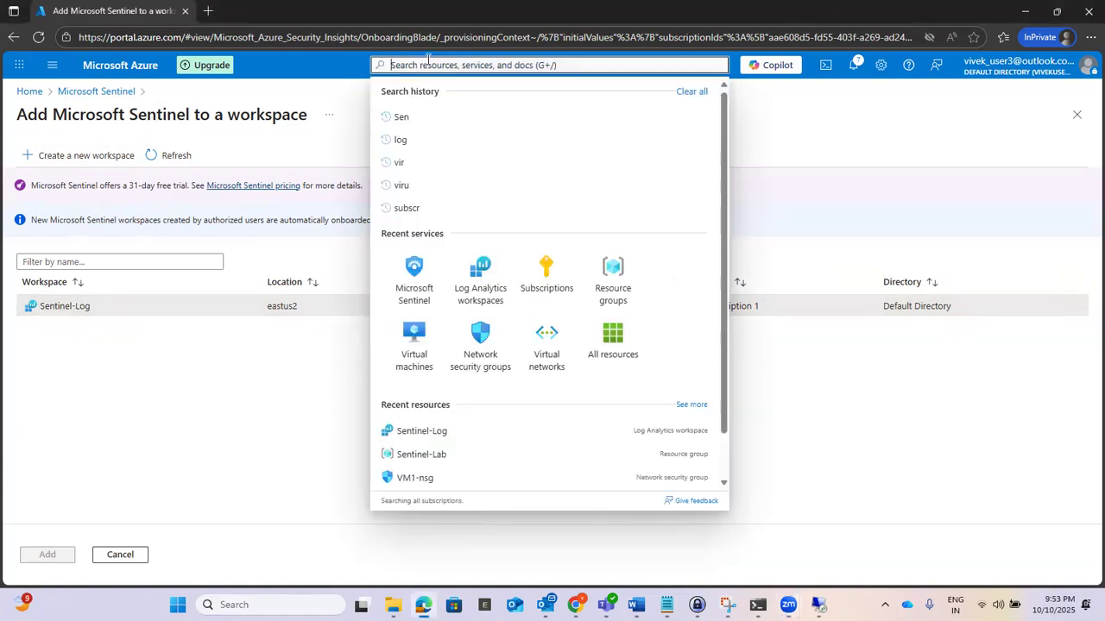
{"action": "left_click", "coordinate": [436, 306]}
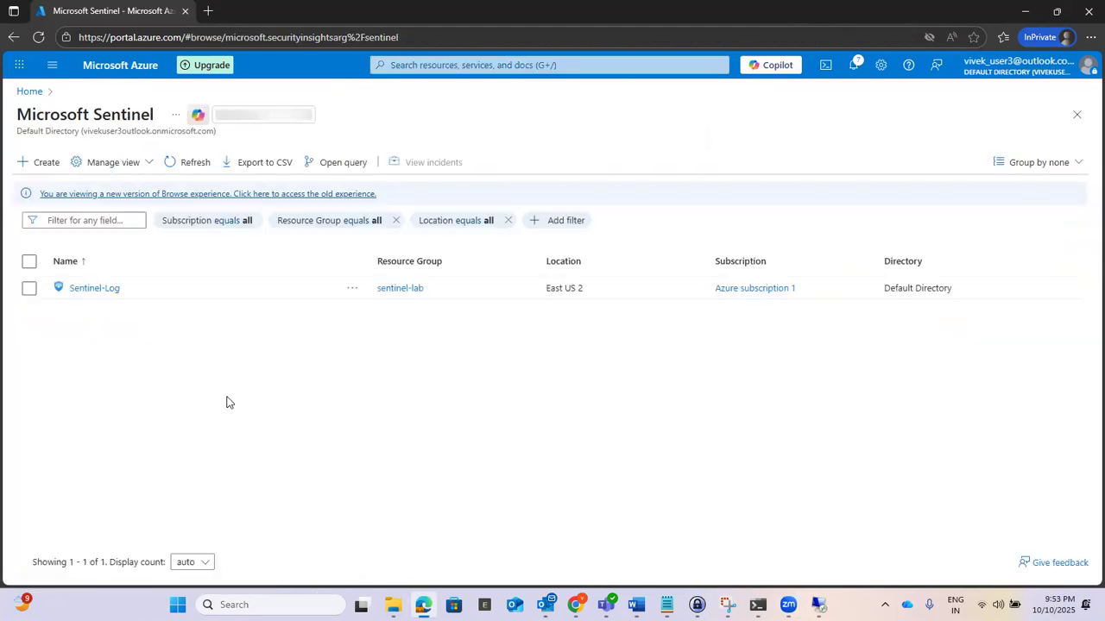
{"action": "left_click", "coordinate": [97, 289]}
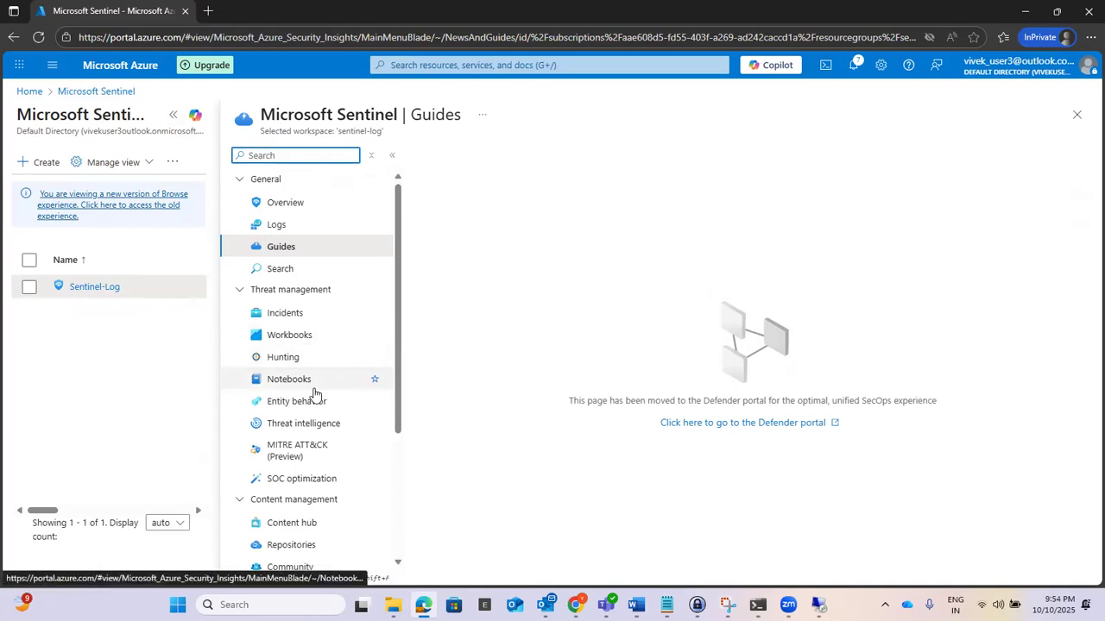
Step: Open the workspace's Content hub, follow its link to the Defender portal and expand the Microsoft Sentinel section there
{"action": "scroll", "coordinate": [313, 394], "scroll_direction": "down", "scroll_amount": 1}
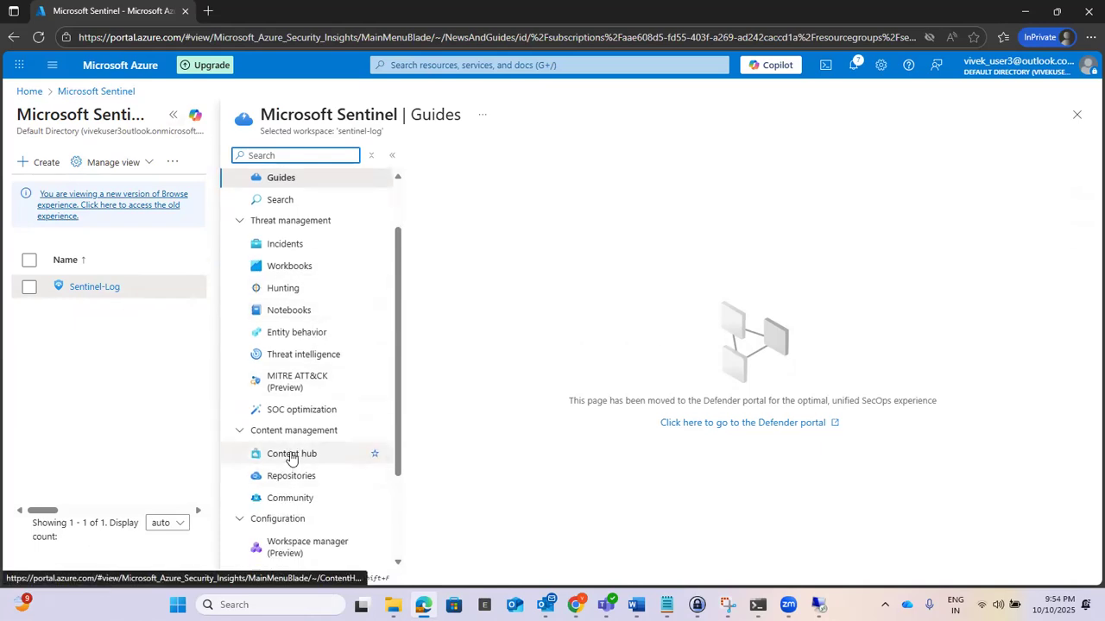
{"action": "scroll", "coordinate": [333, 328], "scroll_direction": "up", "scroll_amount": 1}
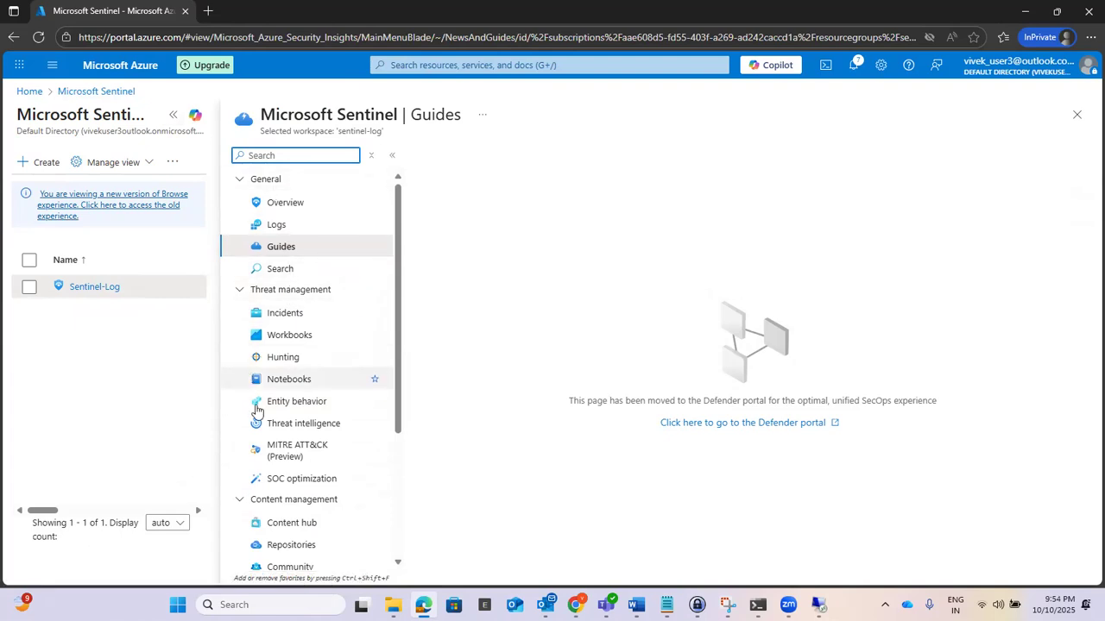
{"action": "scroll", "coordinate": [305, 501], "scroll_direction": "down", "scroll_amount": 1}
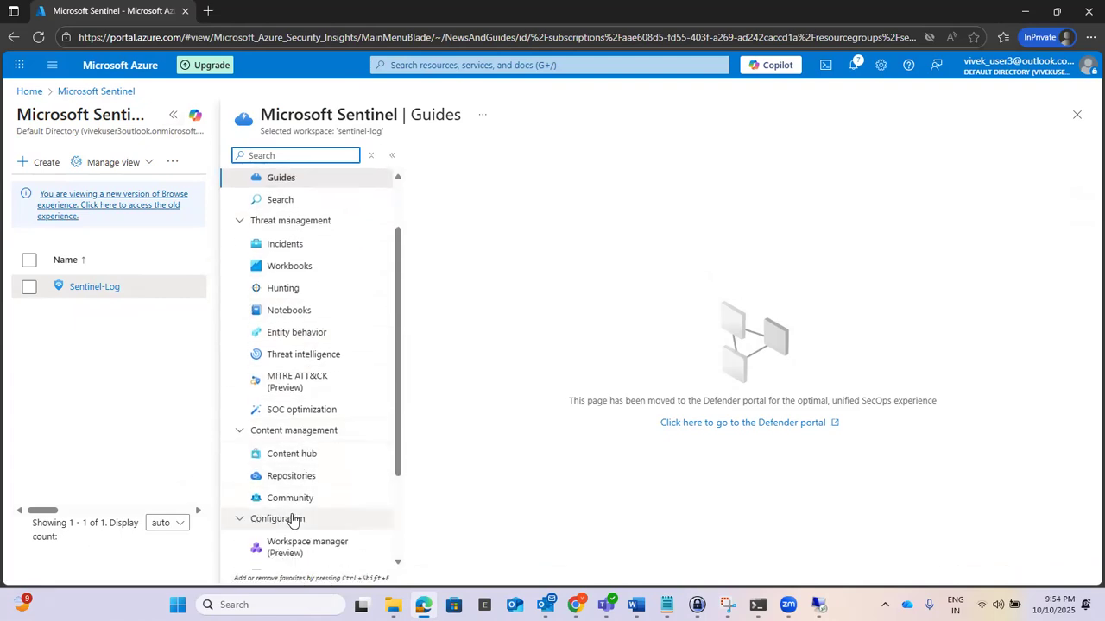
{"action": "scroll", "coordinate": [291, 518], "scroll_direction": "down", "scroll_amount": 2}
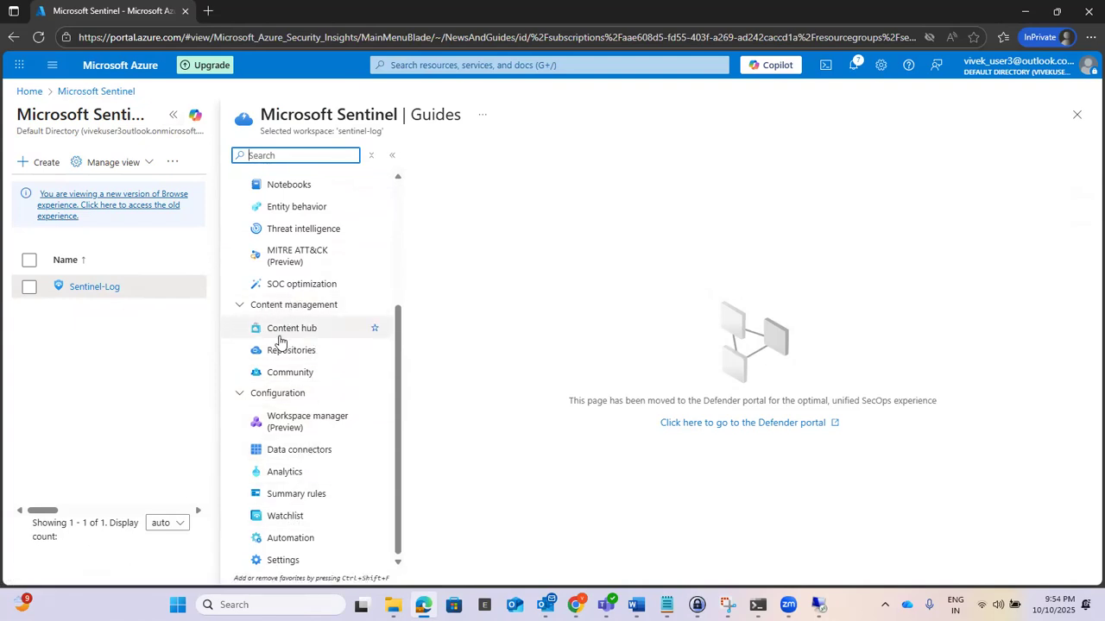
{"action": "left_click", "coordinate": [295, 331]}
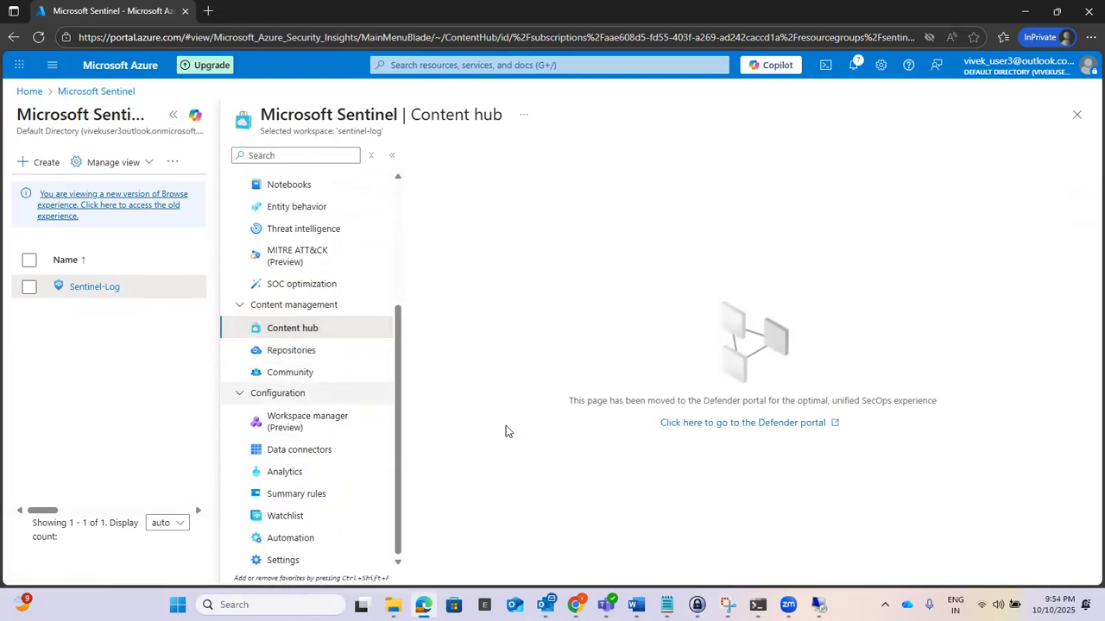
{"action": "left_click", "coordinate": [729, 423]}
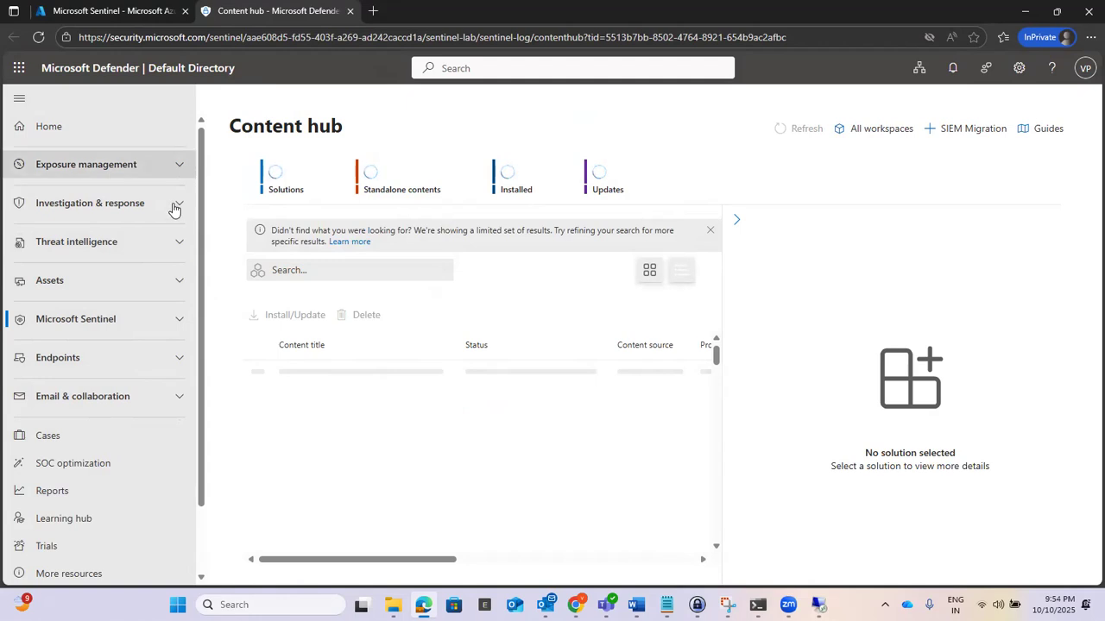
{"action": "left_click", "coordinate": [184, 323]}
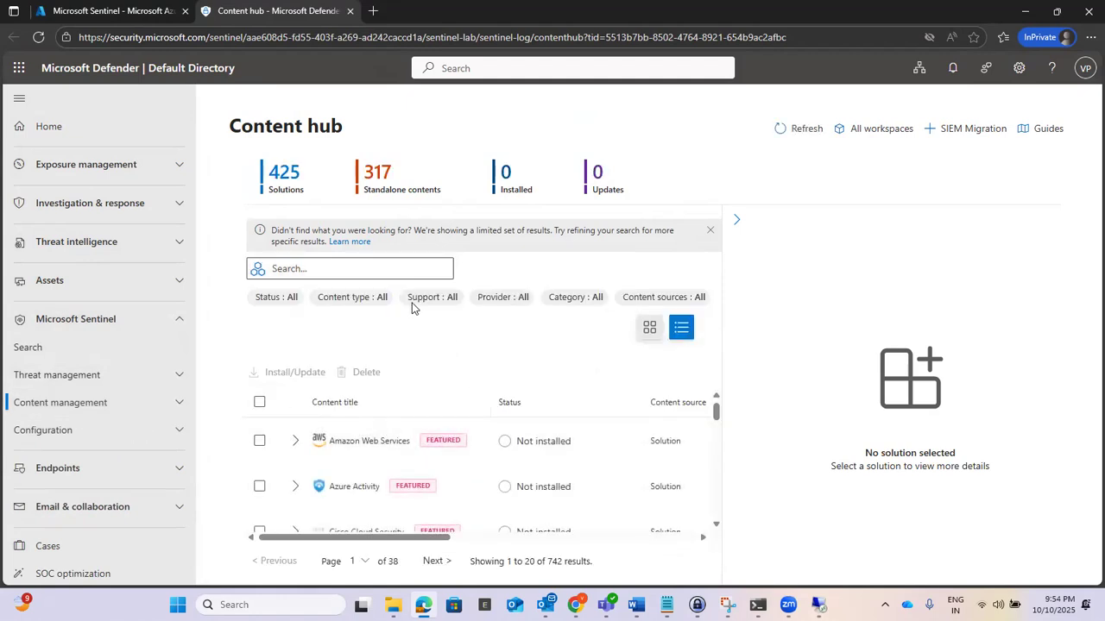
Step: Search the Content hub for "security event" and look through the contents of the Windows Security Events solution
{"action": "left_click", "coordinate": [395, 270]}
{"action": "type", "text": "security event"}
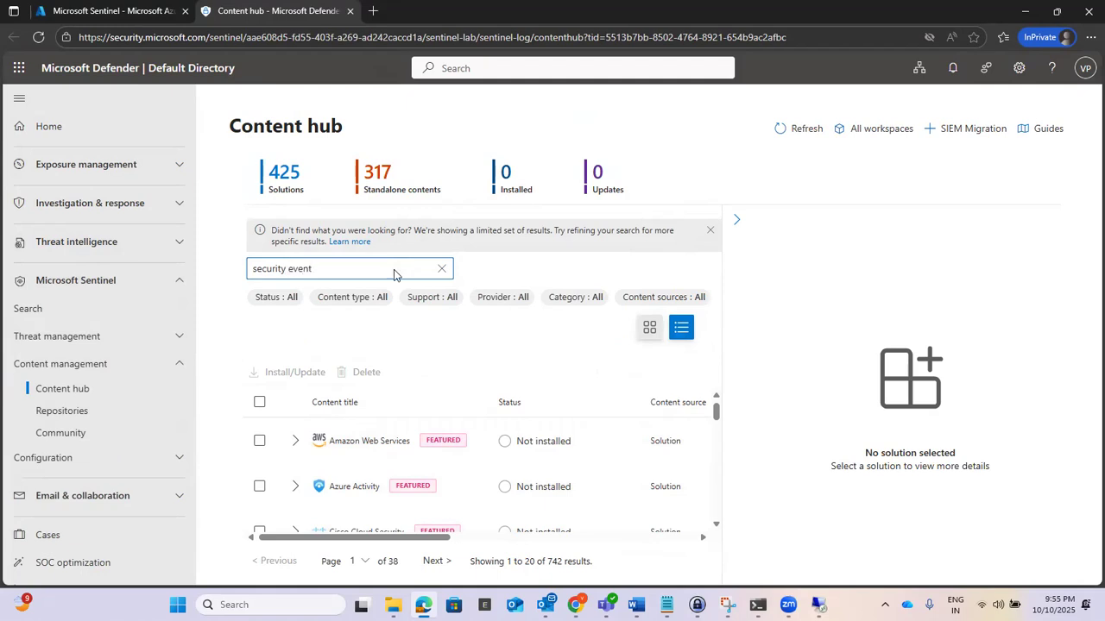
{"action": "key", "text": "Return"}
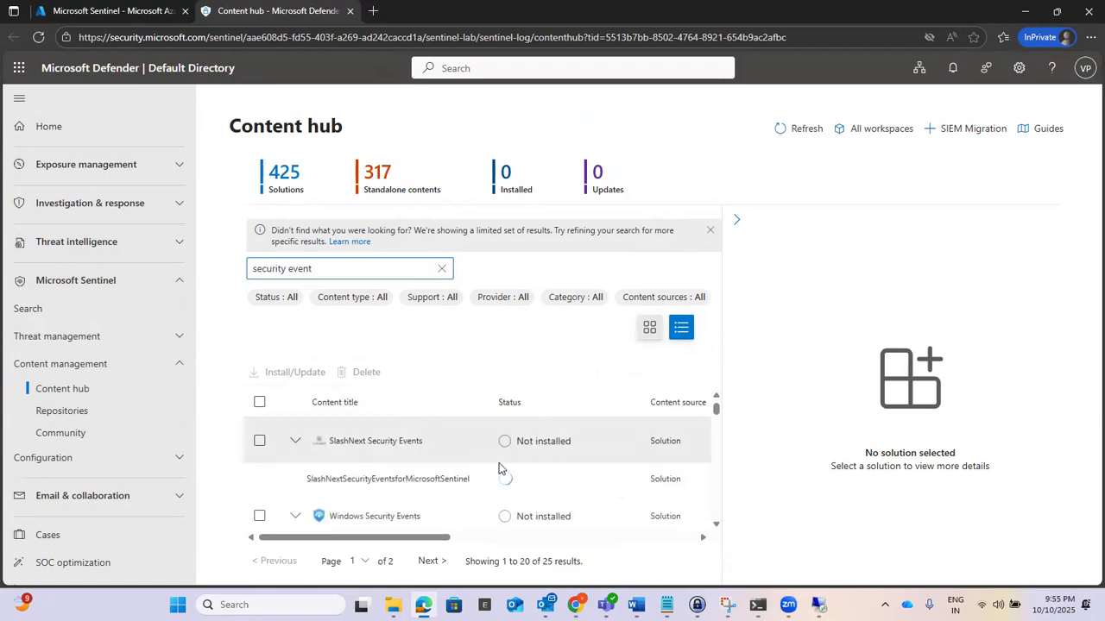
{"action": "left_click", "coordinate": [716, 527]}
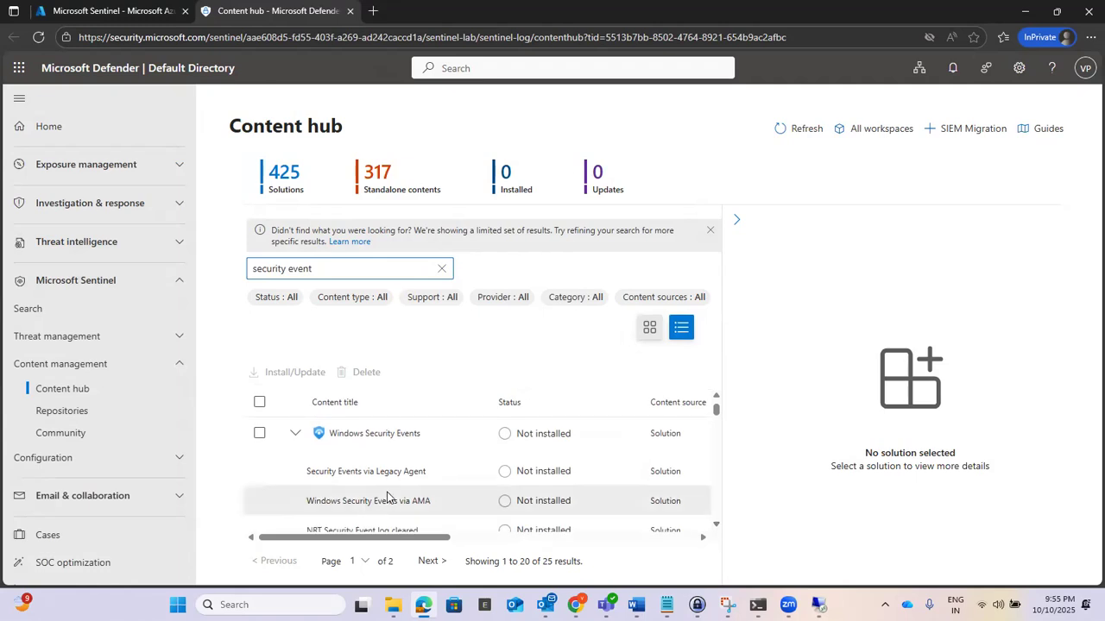
{"action": "scroll", "coordinate": [387, 495], "scroll_direction": "down", "scroll_amount": 2}
{"action": "scroll", "coordinate": [388, 495], "scroll_direction": "up", "scroll_amount": 2}
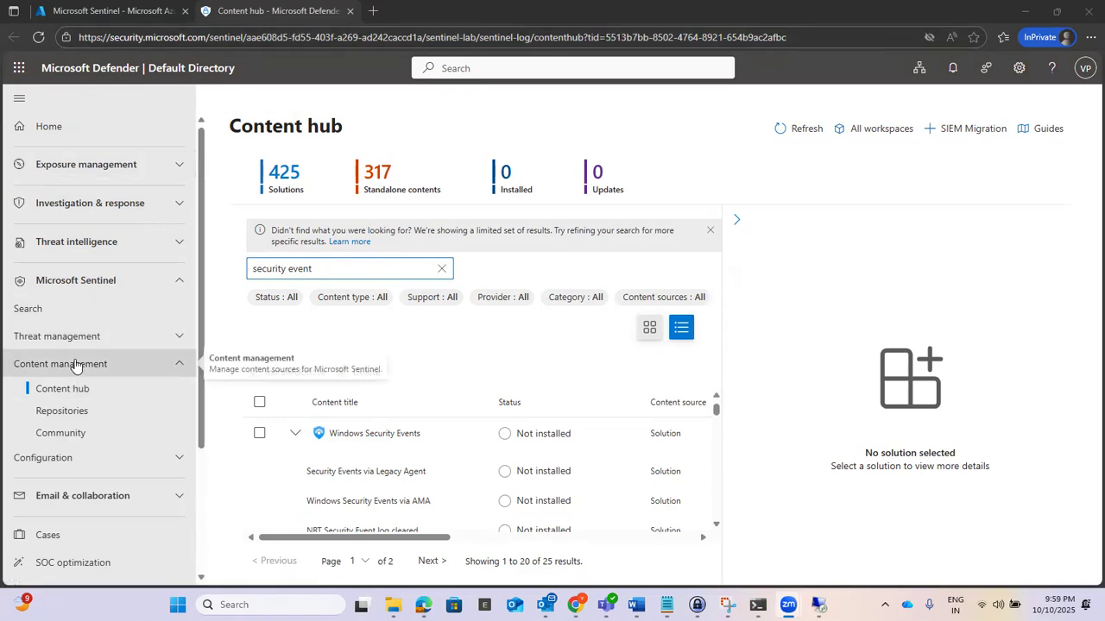
Step: Select the Windows Security Events solution, review its description and included content, install it and check the installation status
{"action": "left_click", "coordinate": [325, 268]}
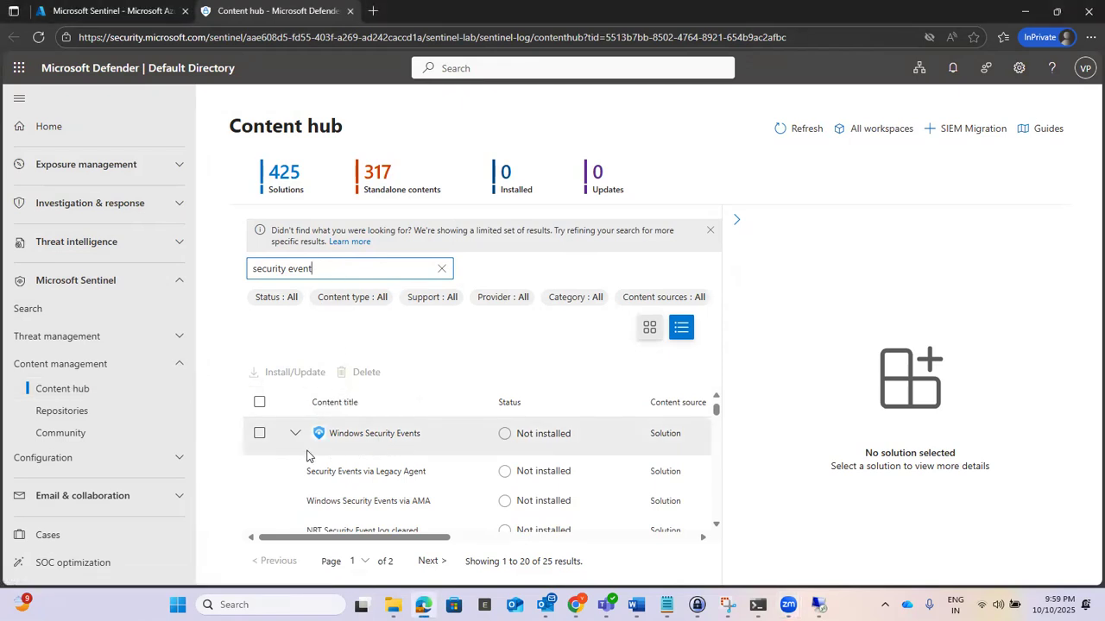
{"action": "left_click", "coordinate": [259, 434]}
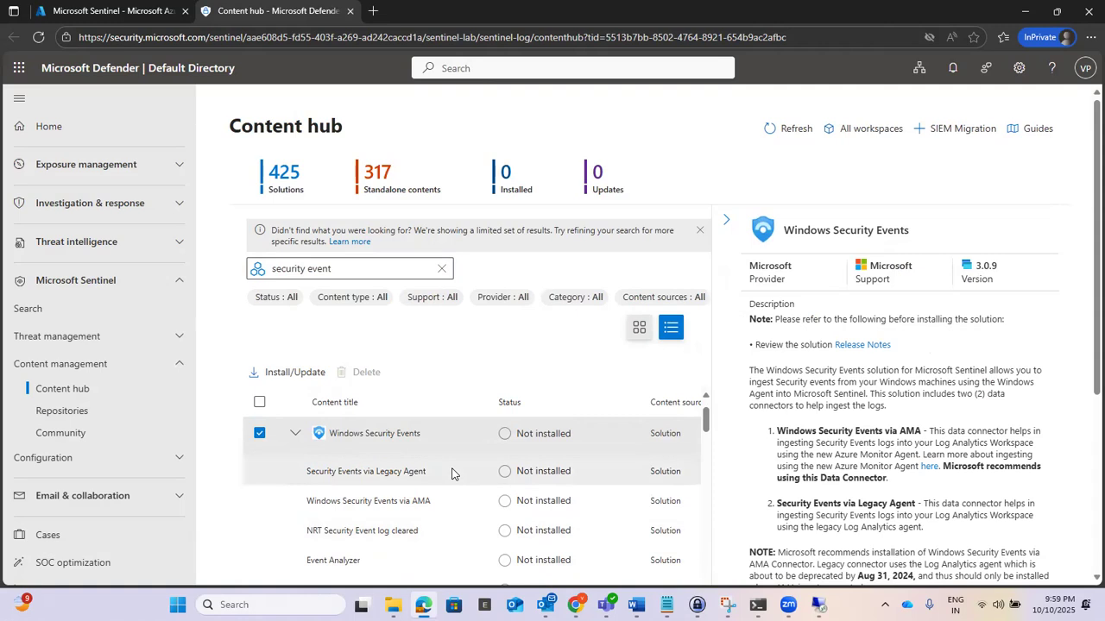
{"action": "scroll", "coordinate": [452, 471], "scroll_direction": "down", "scroll_amount": 5}
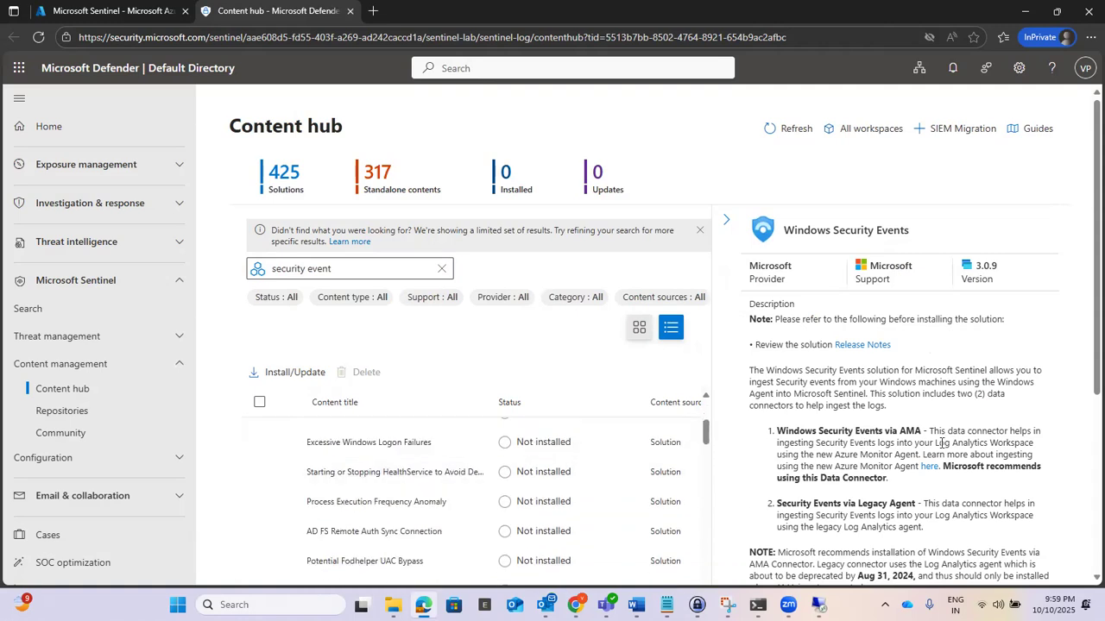
{"action": "scroll", "coordinate": [997, 366], "scroll_direction": "down", "scroll_amount": 3}
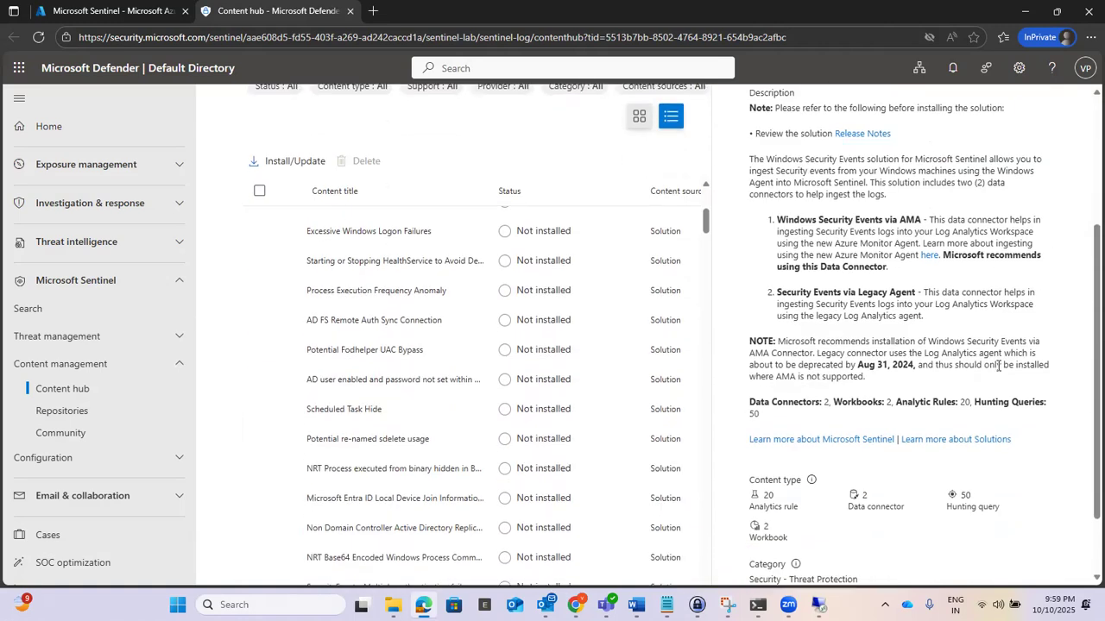
{"action": "scroll", "coordinate": [998, 369], "scroll_direction": "up", "scroll_amount": 3}
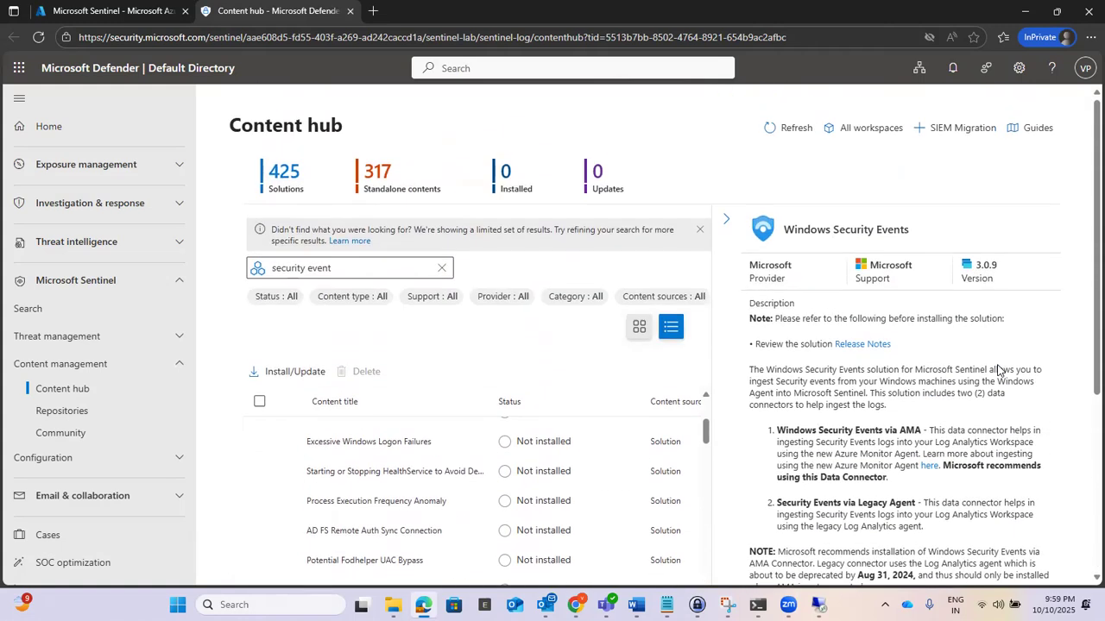
{"action": "scroll", "coordinate": [371, 443], "scroll_direction": "up", "scroll_amount": 5}
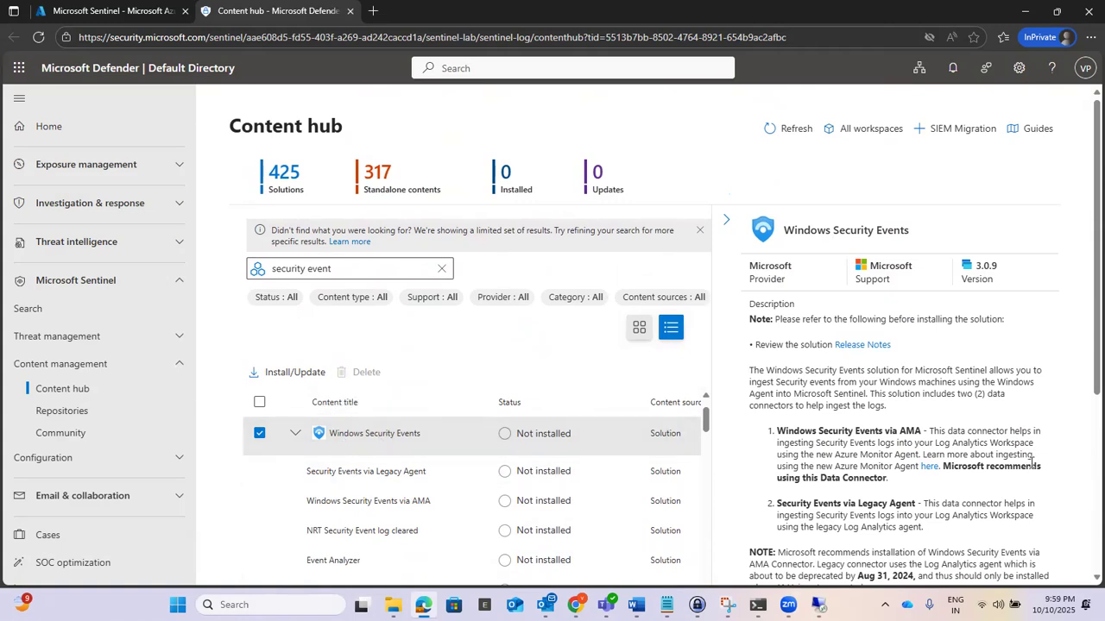
{"action": "scroll", "coordinate": [1031, 463], "scroll_direction": "down", "scroll_amount": 2}
{"action": "scroll", "coordinate": [1031, 463], "scroll_direction": "down", "scroll_amount": 3}
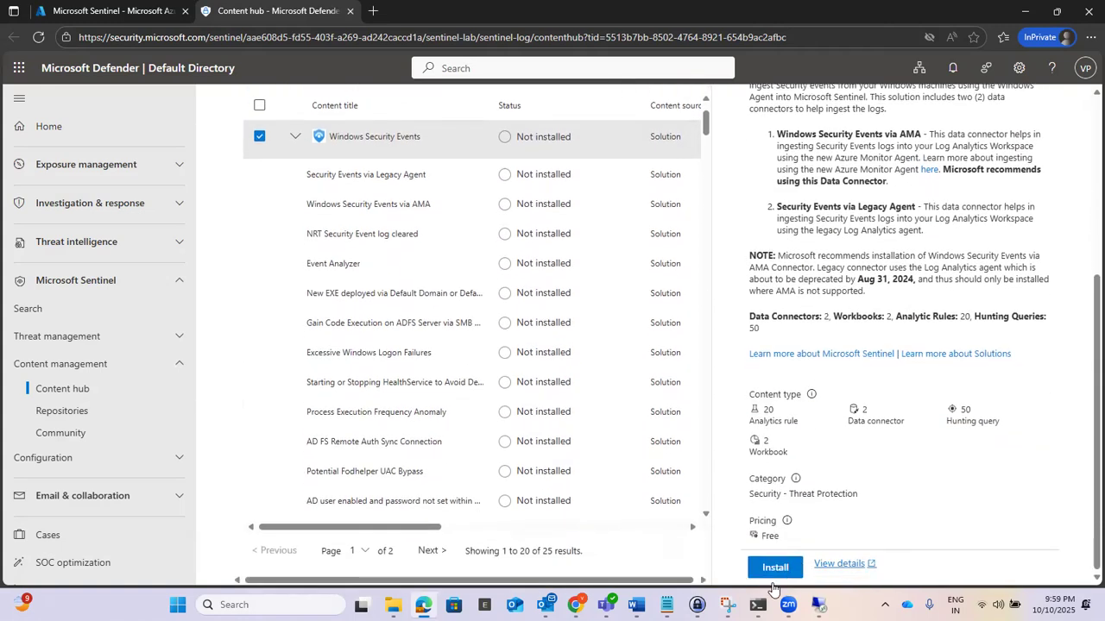
{"action": "left_click", "coordinate": [776, 569]}
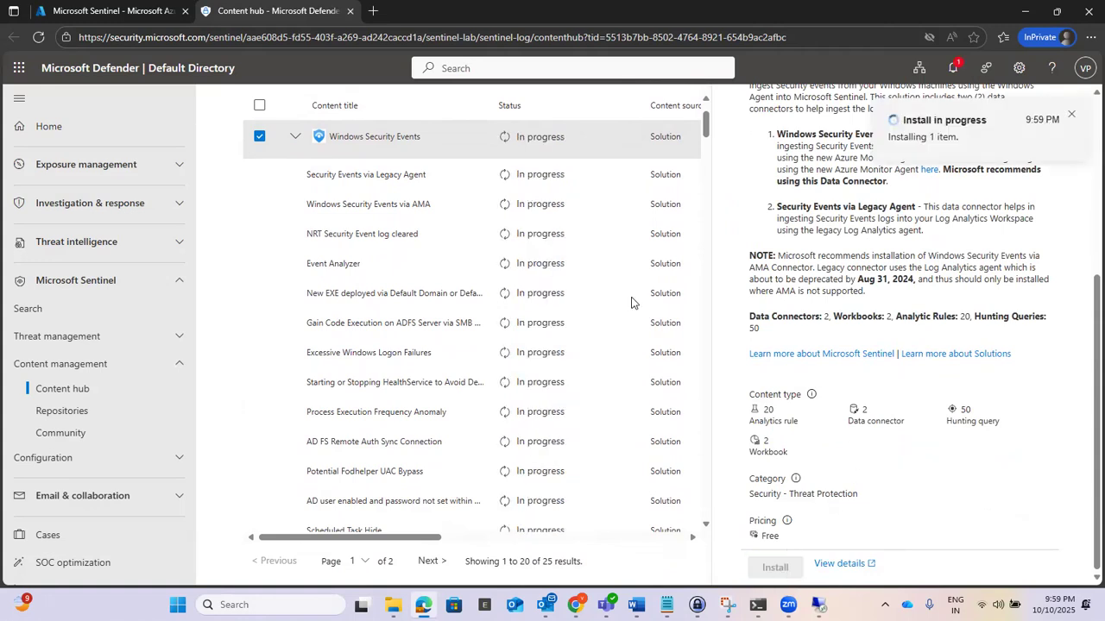
{"action": "scroll", "coordinate": [587, 354], "scroll_direction": "up", "scroll_amount": 1}
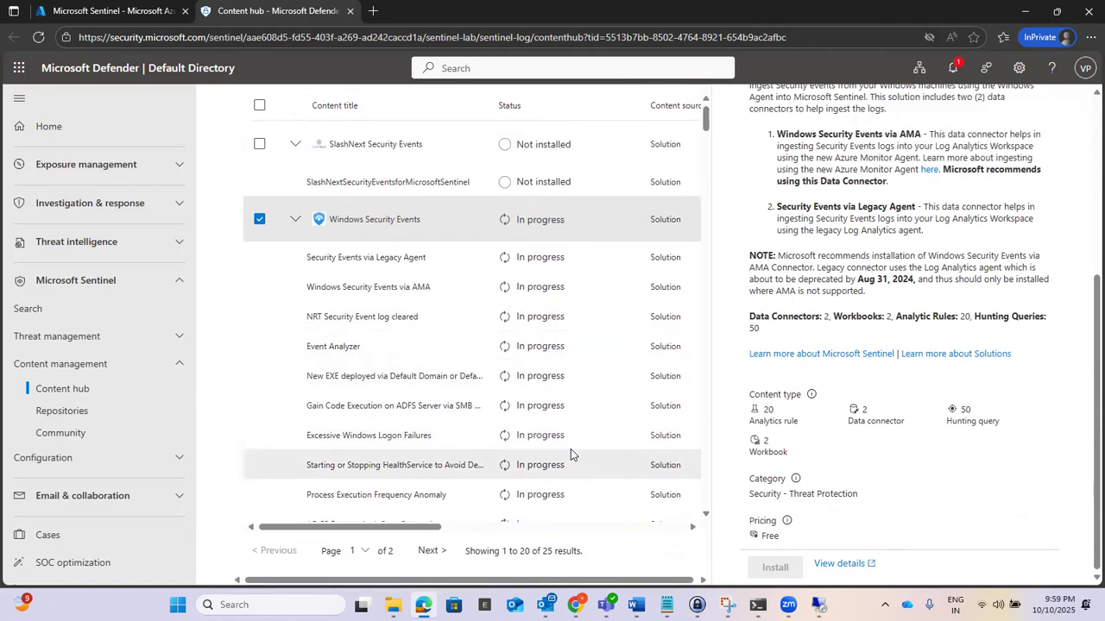
{"action": "scroll", "coordinate": [856, 354], "scroll_direction": "up", "scroll_amount": 5}
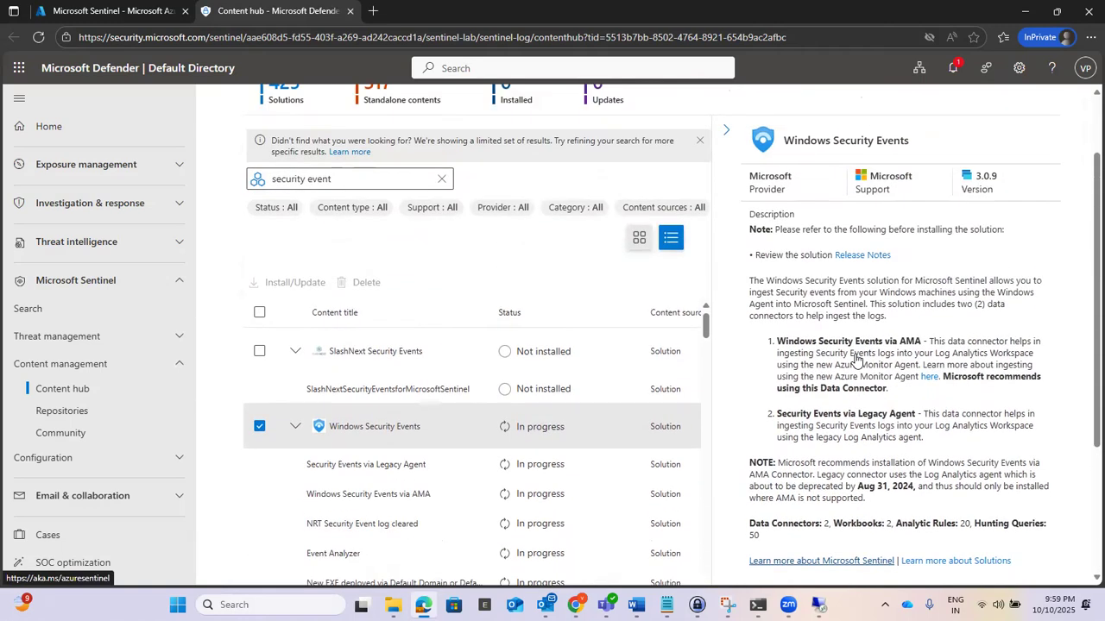
{"action": "scroll", "coordinate": [856, 354], "scroll_direction": "up", "scroll_amount": 2}
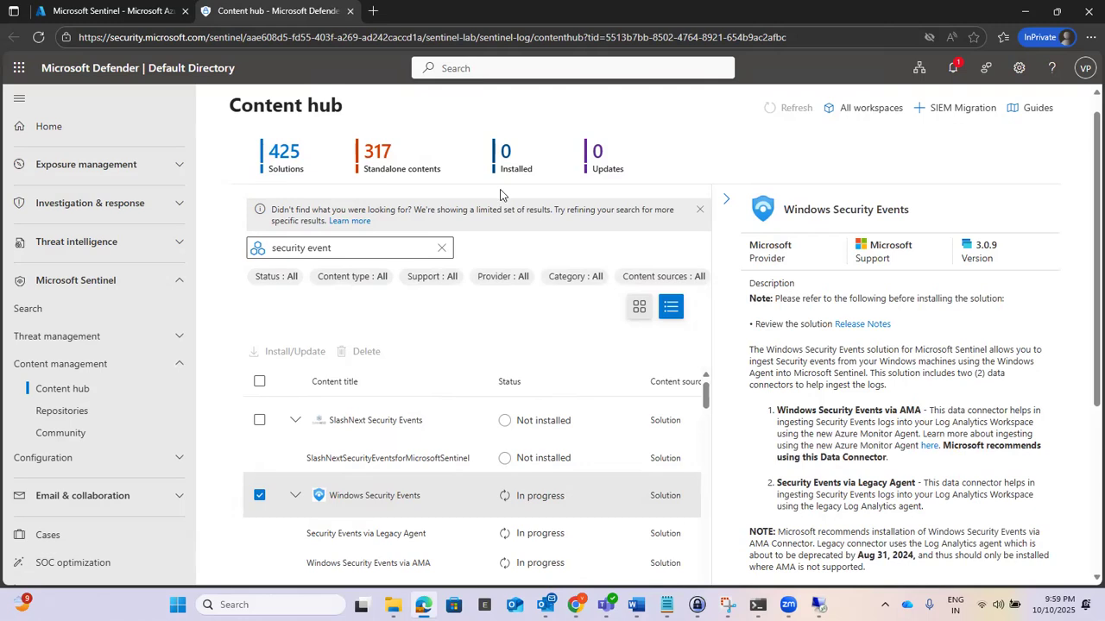
Step: Duplicate the Azure portal's Microsoft Sentinel browser tab and open VM1 from the virtual machines list in the copy
{"action": "left_click", "coordinate": [98, 11]}
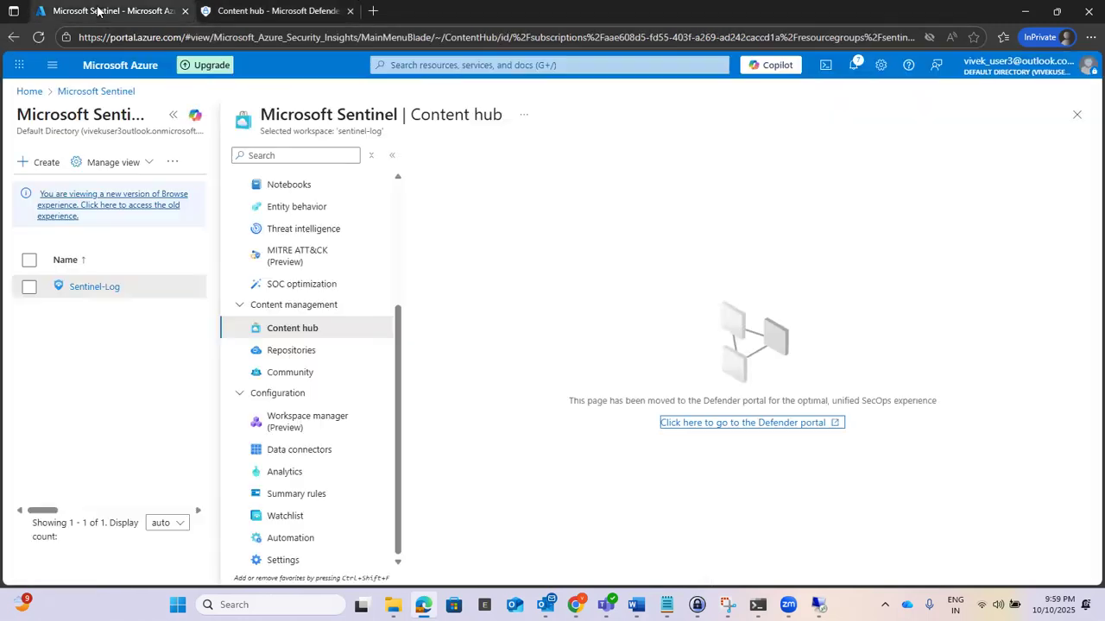
{"action": "right_click", "coordinate": [97, 10]}
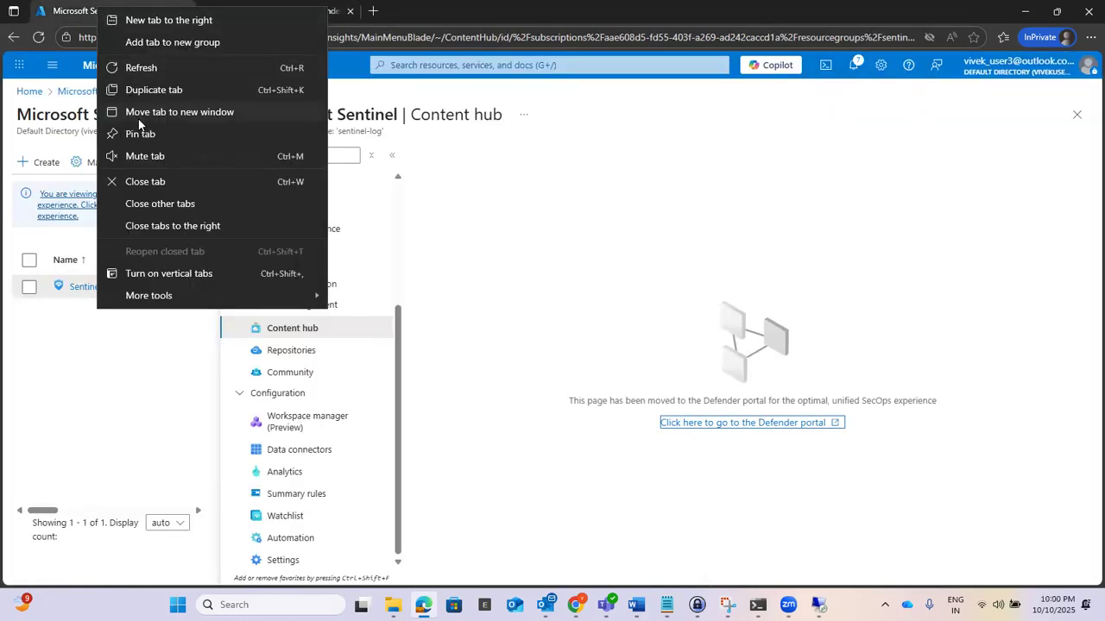
{"action": "left_click", "coordinate": [151, 90]}
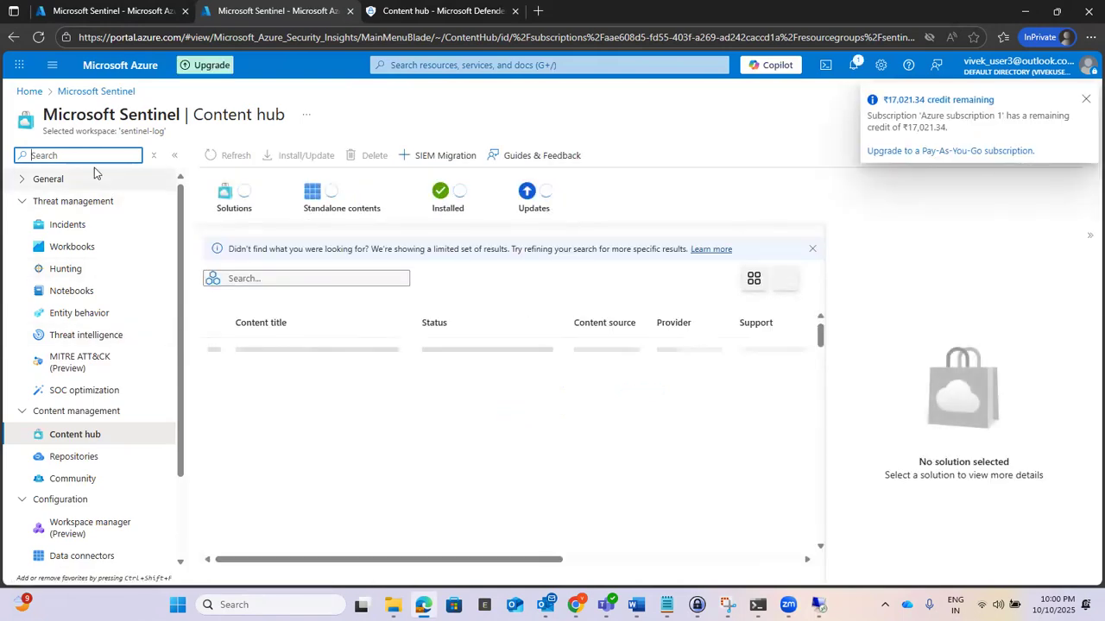
{"action": "left_click", "coordinate": [30, 90]}
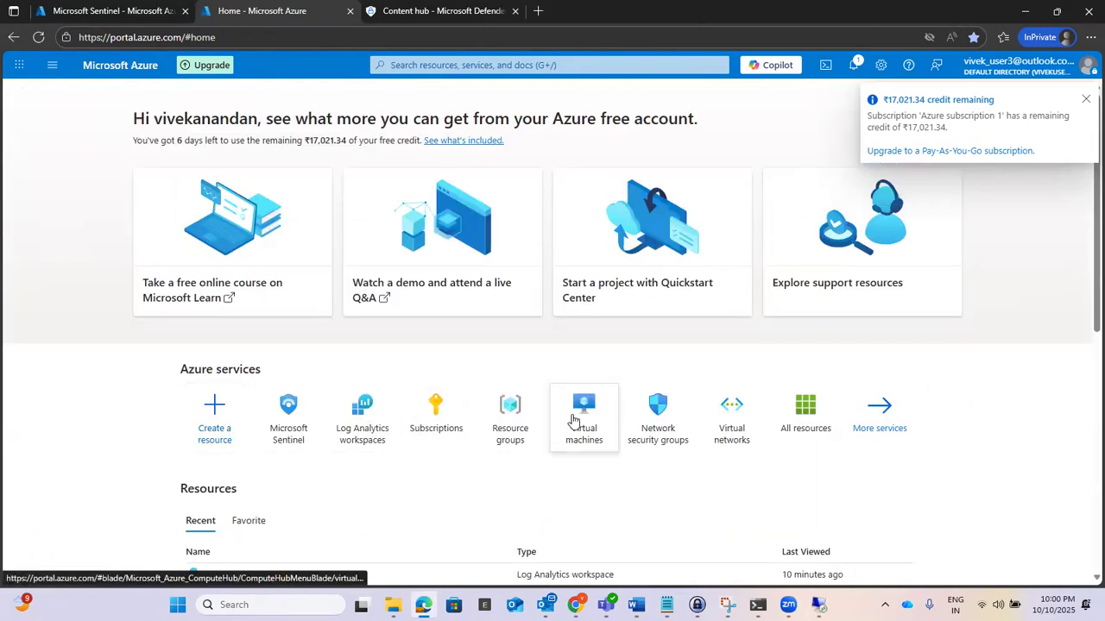
{"action": "left_click", "coordinate": [580, 420]}
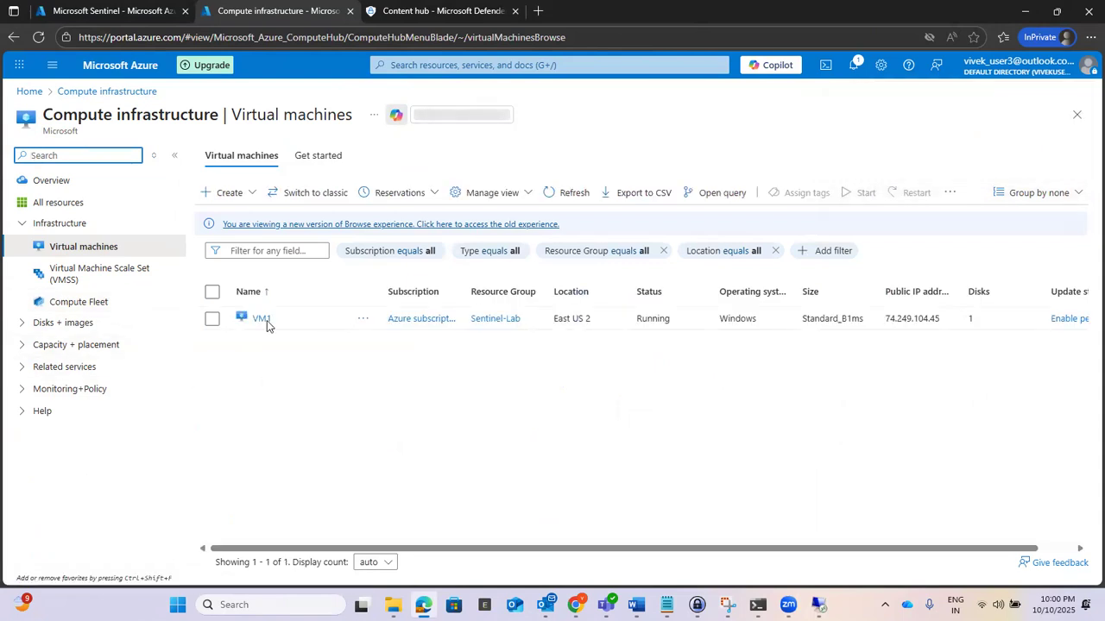
{"action": "left_click", "coordinate": [261, 320]}
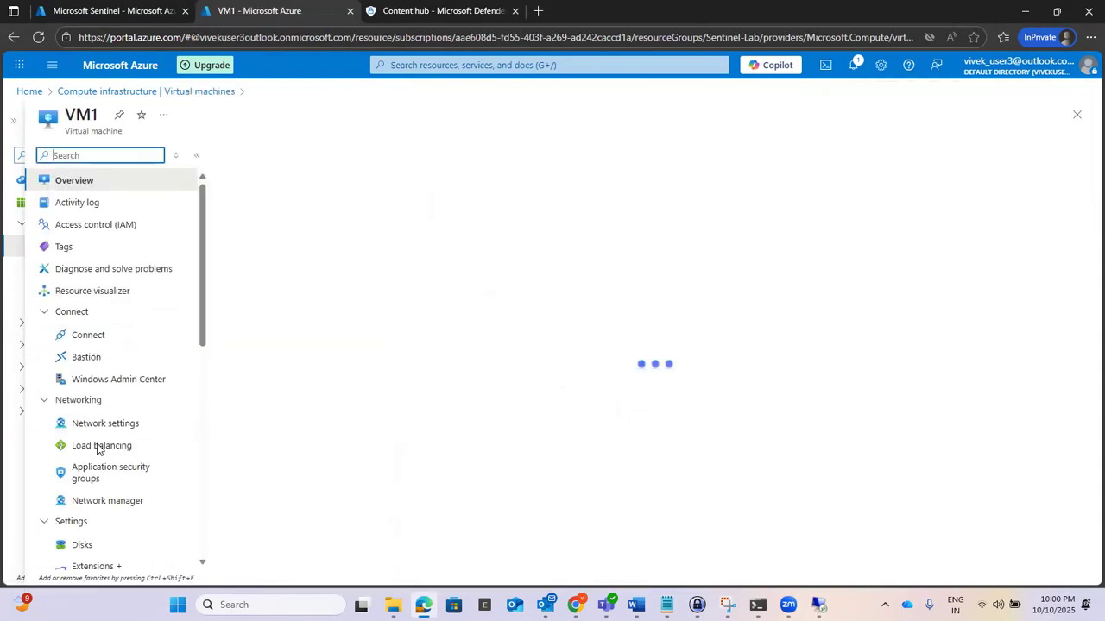
Step: Look through VM1's Configuration page, its Security and Operations sections, and the Configuration management page for agent-related settings
{"action": "scroll", "coordinate": [111, 467], "scroll_direction": "down", "scroll_amount": 5}
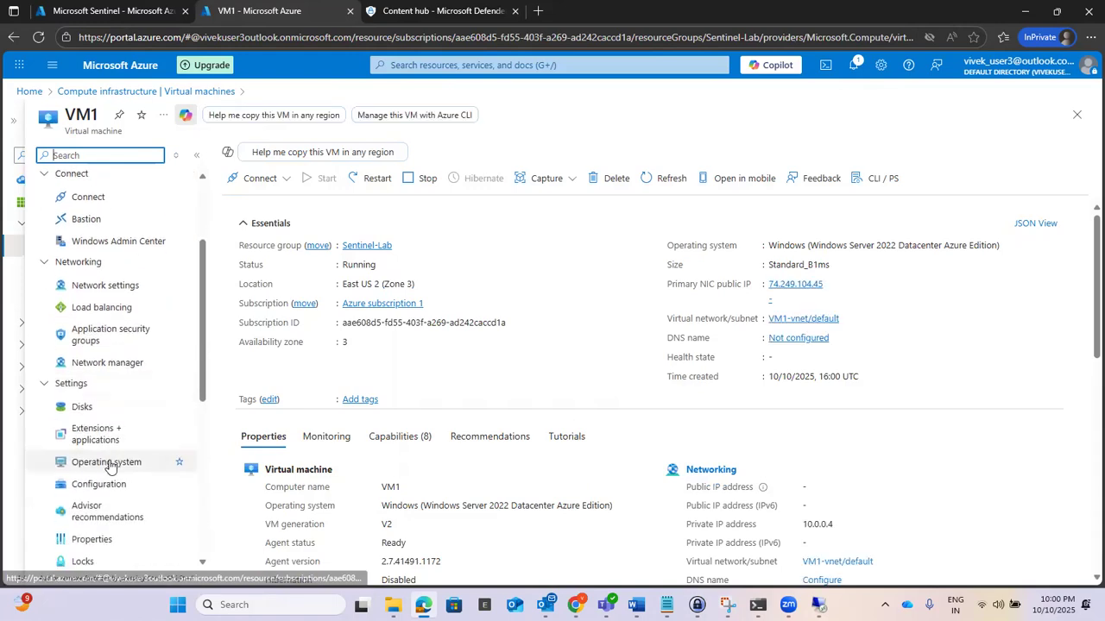
{"action": "left_click", "coordinate": [111, 422]}
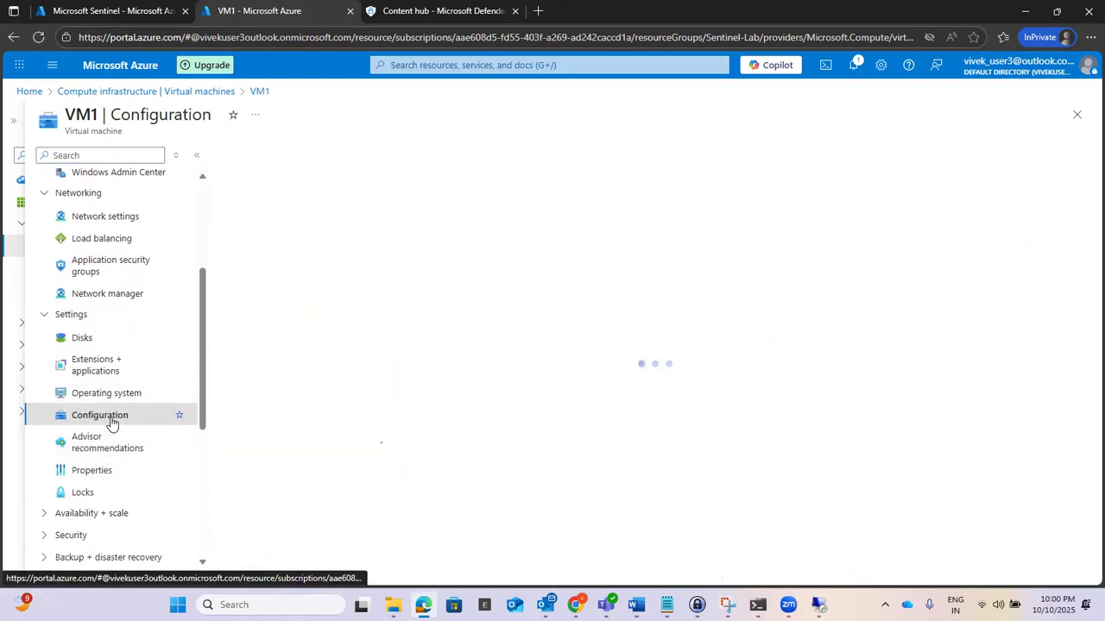
{"action": "scroll", "coordinate": [110, 423], "scroll_direction": "down", "scroll_amount": 3}
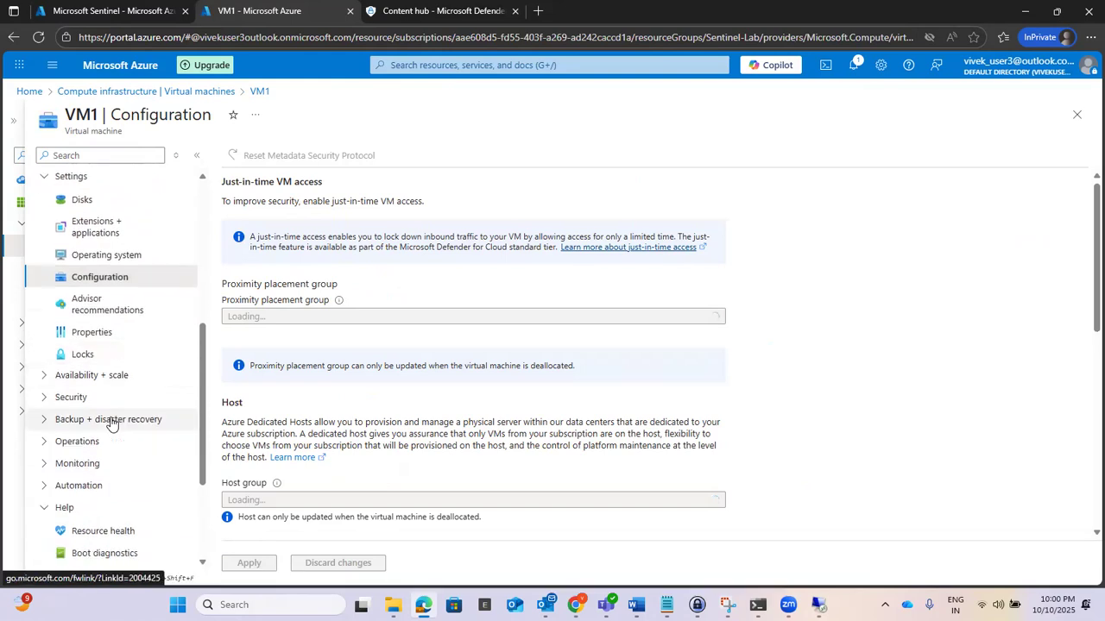
{"action": "left_click", "coordinate": [69, 398]}
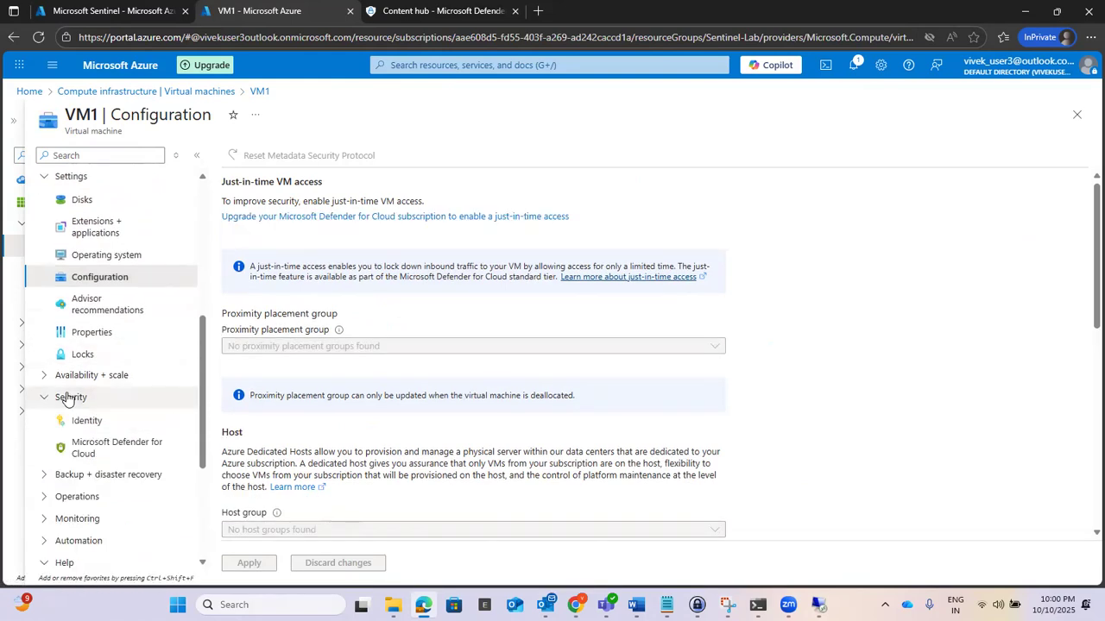
{"action": "left_click", "coordinate": [62, 498]}
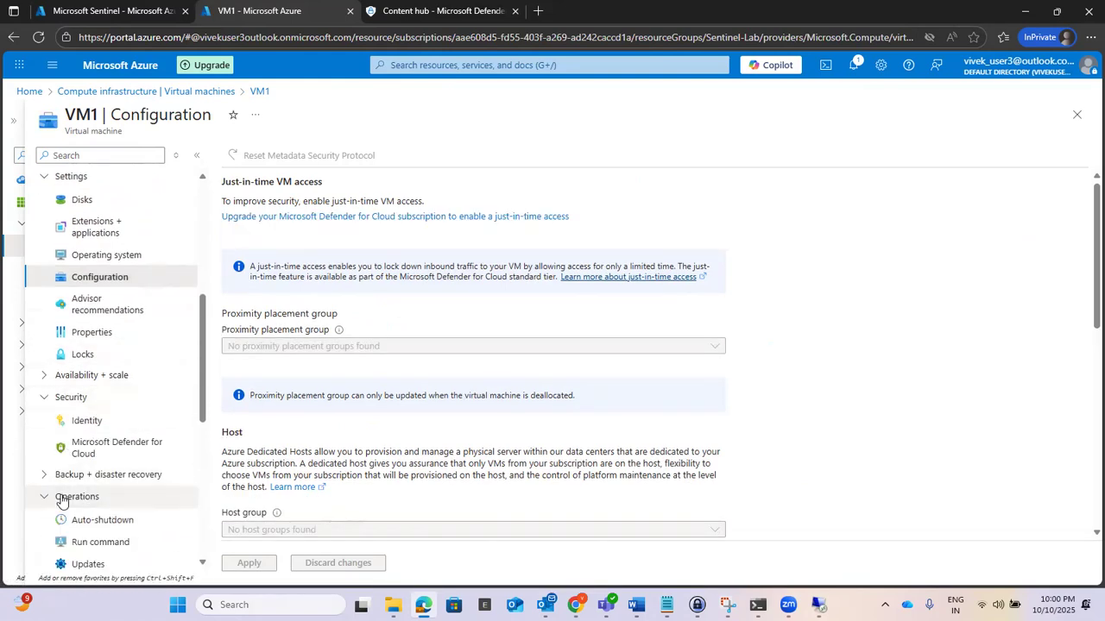
{"action": "scroll", "coordinate": [62, 500], "scroll_direction": "down", "scroll_amount": 4}
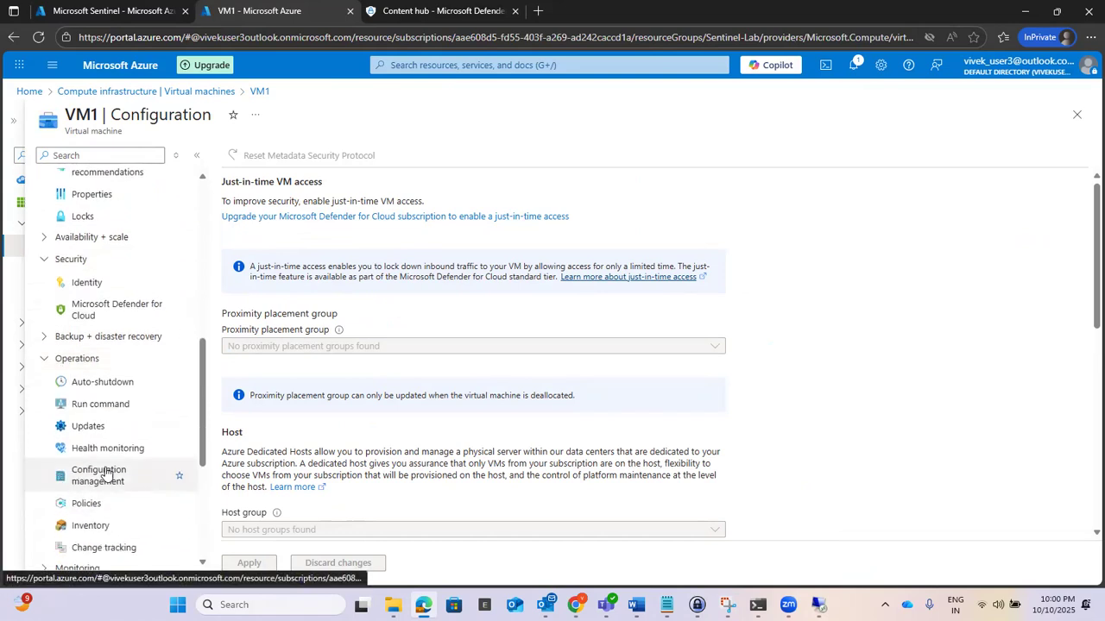
{"action": "left_click", "coordinate": [104, 474]}
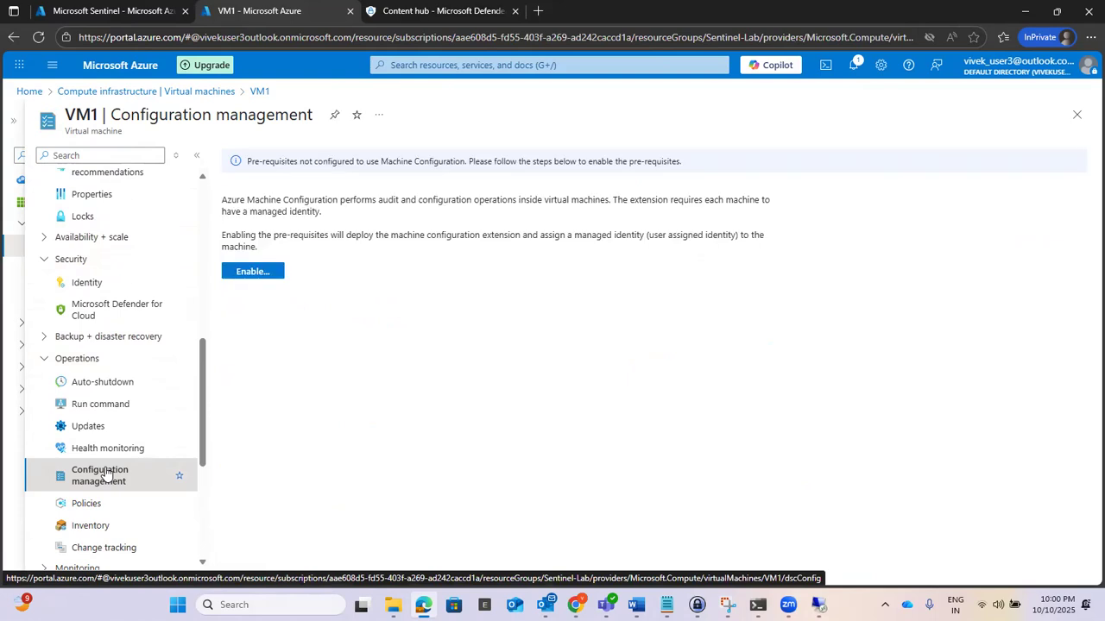
{"action": "scroll", "coordinate": [104, 470], "scroll_direction": "up", "scroll_amount": 4}
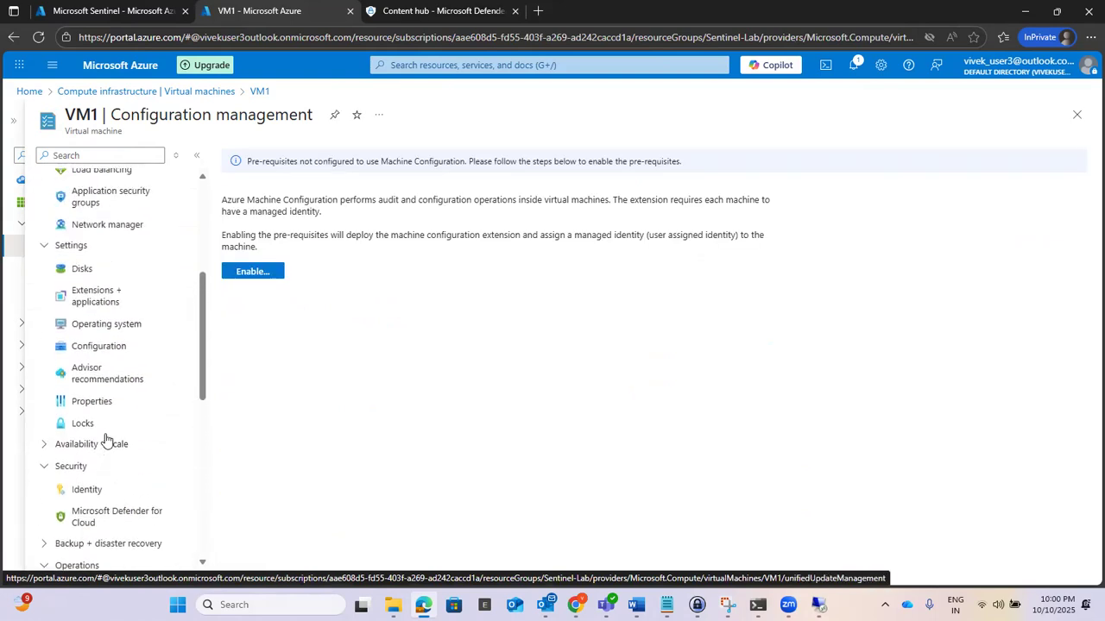
Step: View VM1's Disks page, then open Extensions + applications and check which extensions are installed on the machine
{"action": "left_click", "coordinate": [86, 407]}
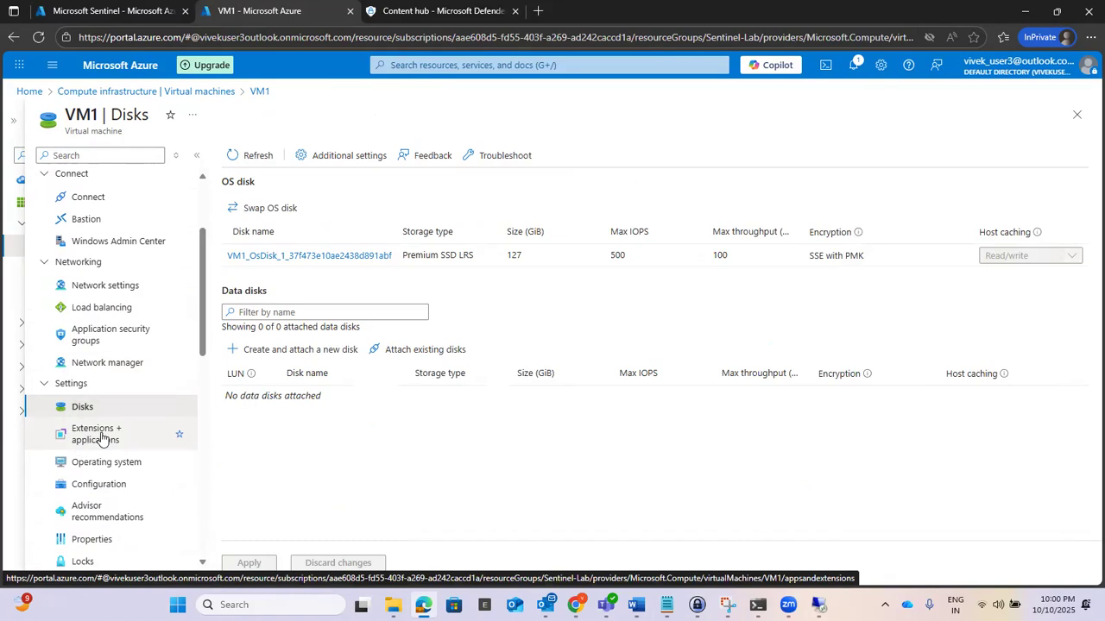
{"action": "left_click", "coordinate": [100, 437]}
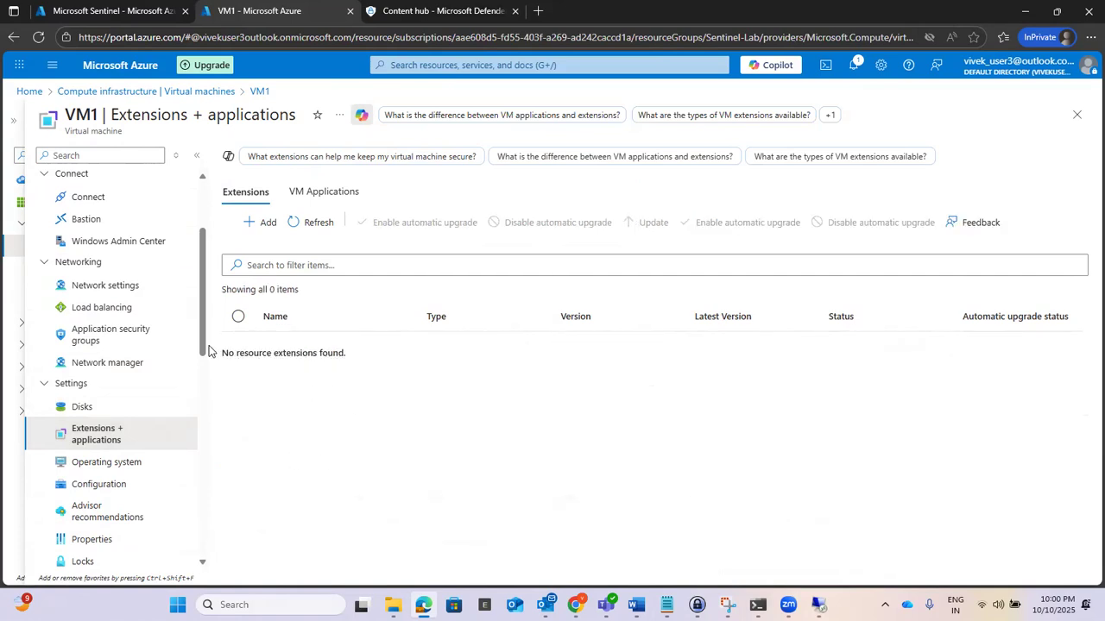
{"action": "left_click_drag", "start_coordinate": [222, 357], "coordinate": [342, 355]}
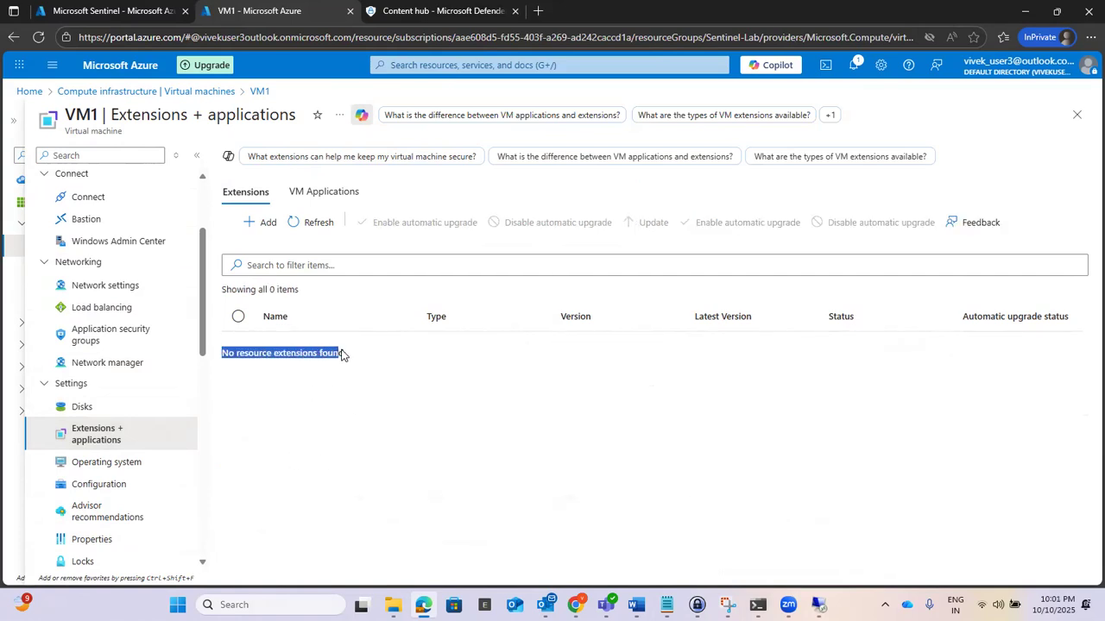
{"action": "left_click", "coordinate": [370, 398]}
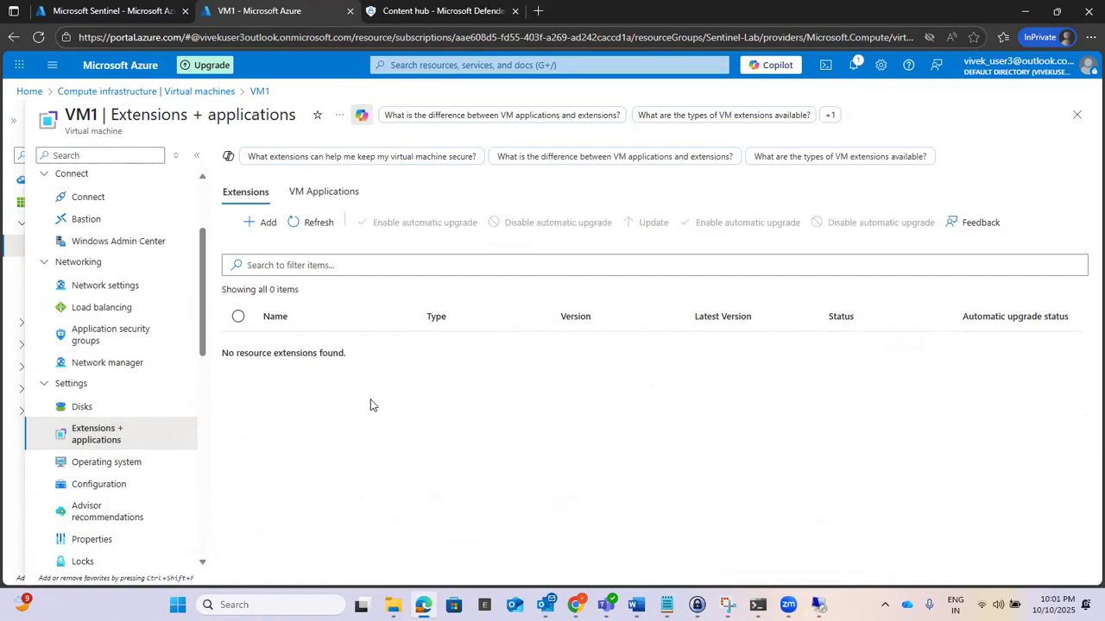
Step: Return to the Content hub in the Defender portal, review the Windows Security Events solution's installed content and open its management page
{"action": "left_click", "coordinate": [437, 12]}
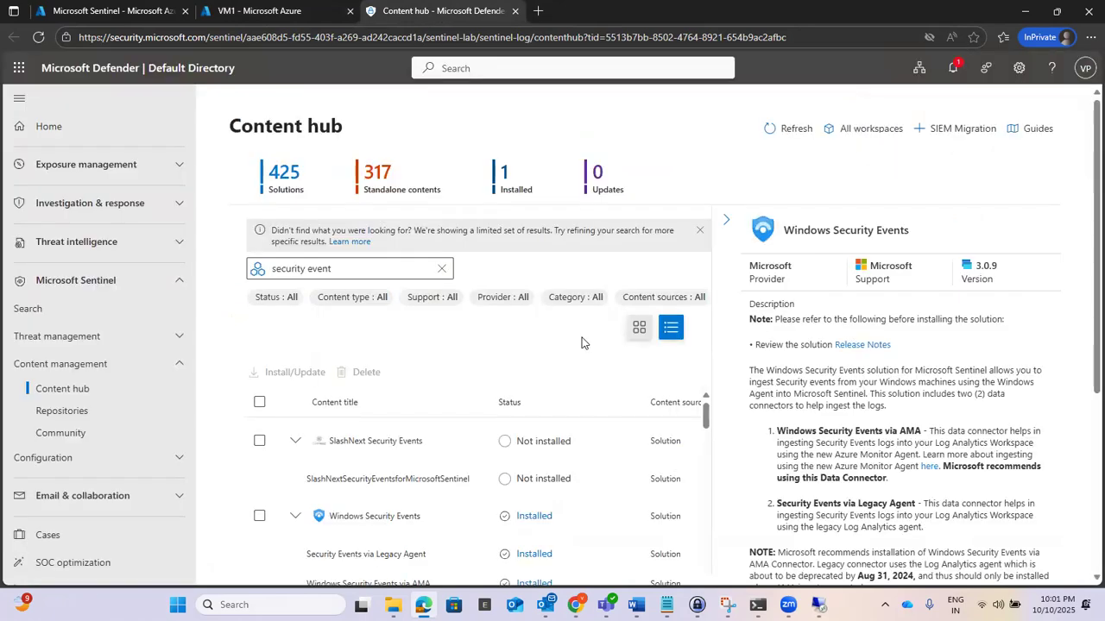
{"action": "scroll", "coordinate": [530, 500], "scroll_direction": "down", "scroll_amount": 1}
{"action": "scroll", "coordinate": [580, 539], "scroll_direction": "down", "scroll_amount": 4}
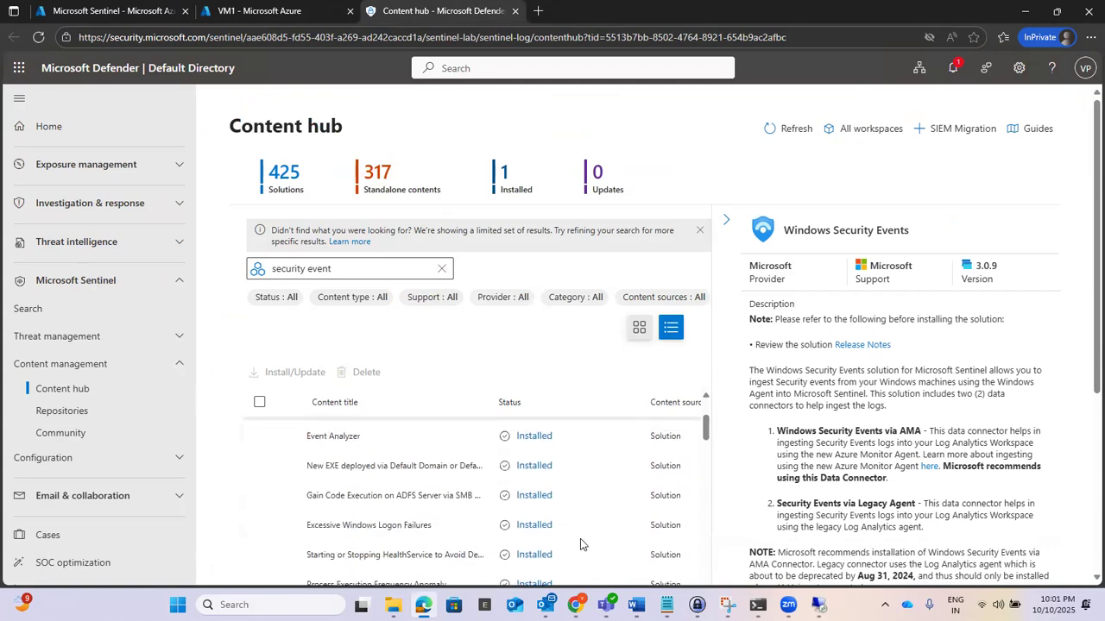
{"action": "scroll", "coordinate": [580, 539], "scroll_direction": "down", "scroll_amount": 10}
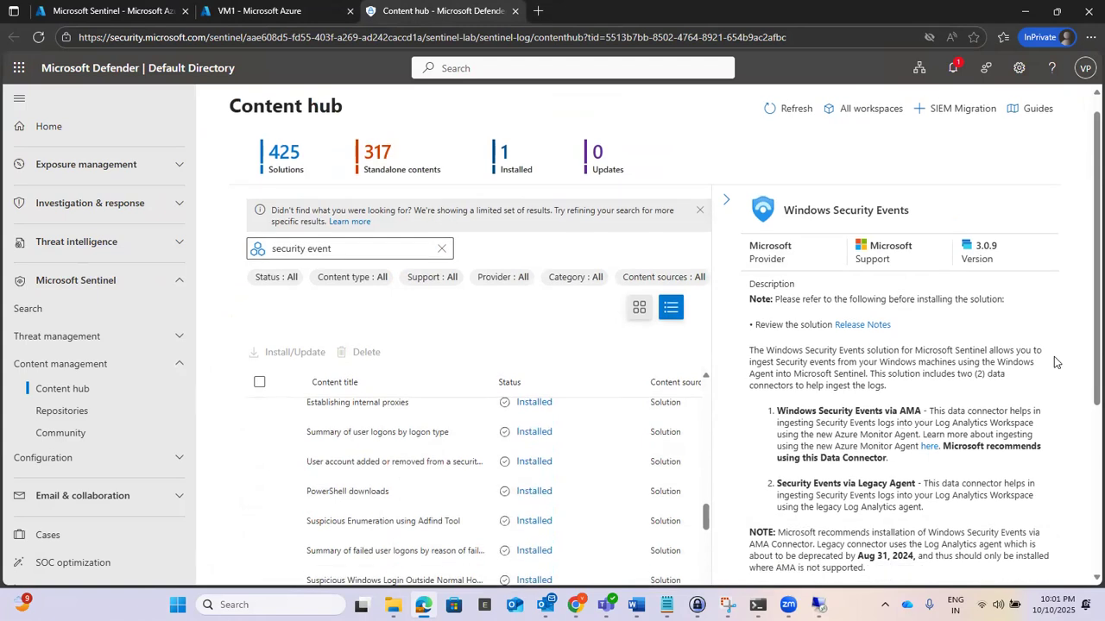
{"action": "scroll", "coordinate": [1053, 357], "scroll_direction": "down", "scroll_amount": 4}
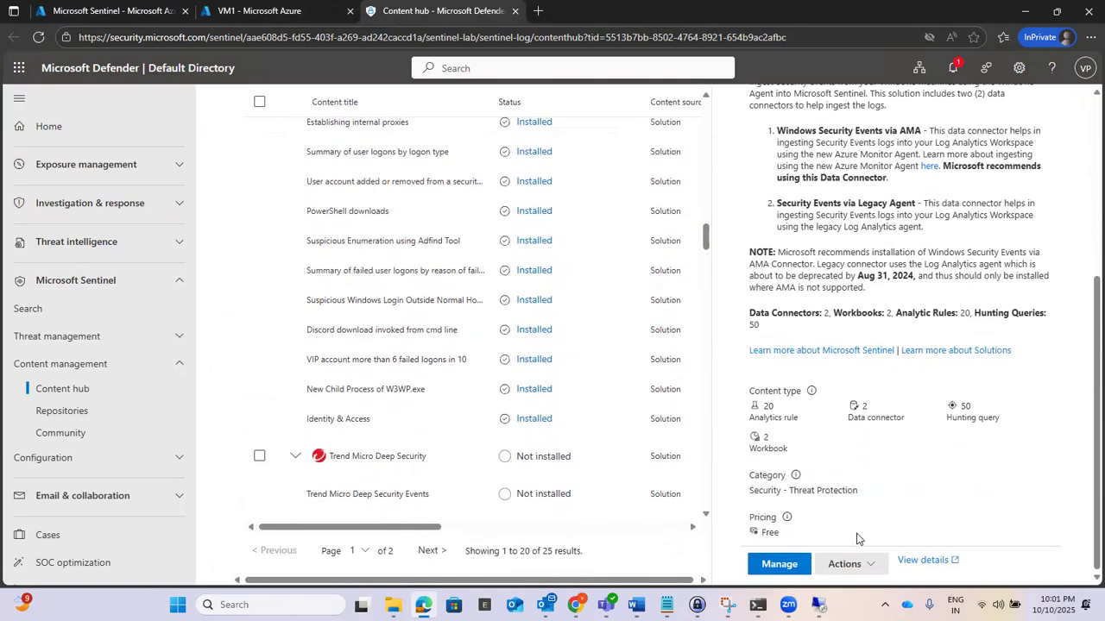
{"action": "left_click", "coordinate": [779, 563]}
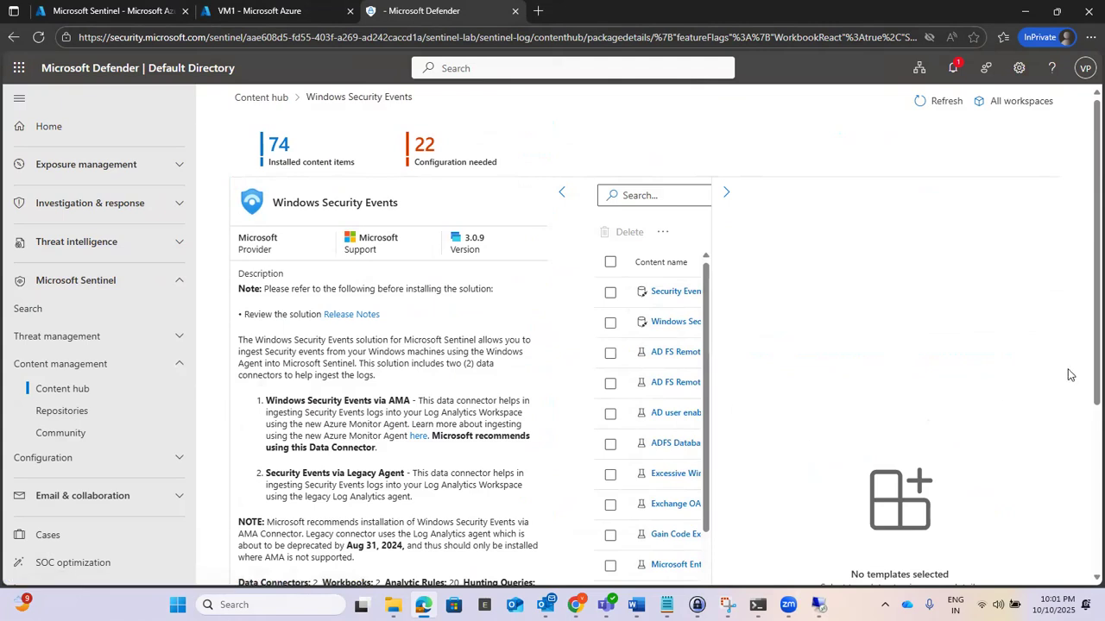
Step: Select the Windows Security Events via AMA data connector in the solution's content list and open its connector page
{"action": "scroll", "coordinate": [1051, 353], "scroll_direction": "down", "scroll_amount": 3}
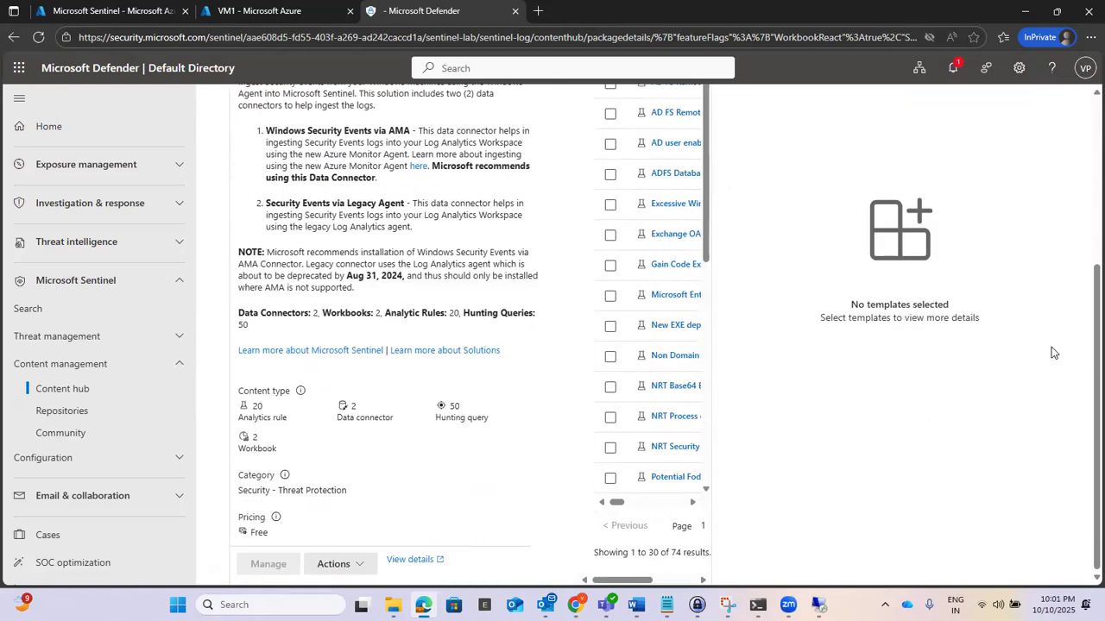
{"action": "scroll", "coordinate": [1051, 353], "scroll_direction": "up", "scroll_amount": 3}
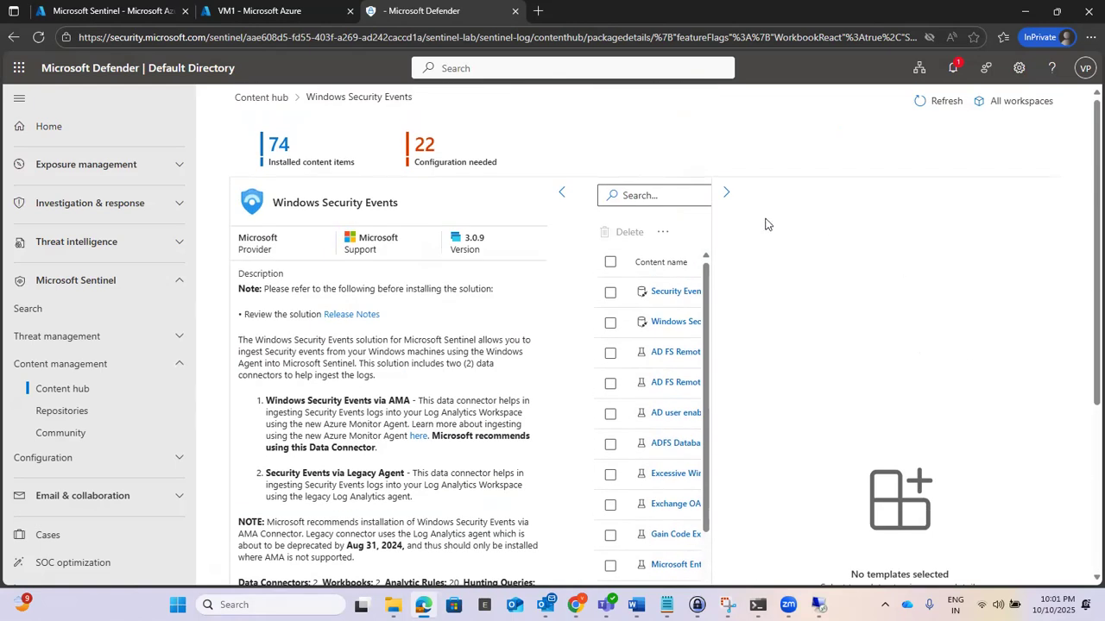
{"action": "left_click", "coordinate": [727, 192]}
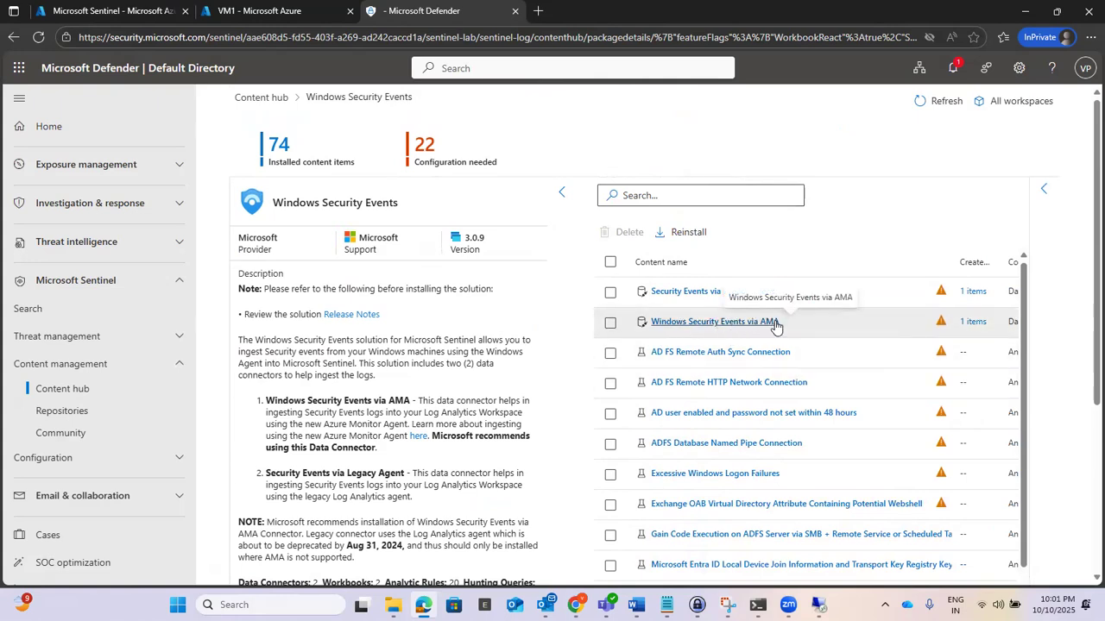
{"action": "left_click", "coordinate": [610, 324]}
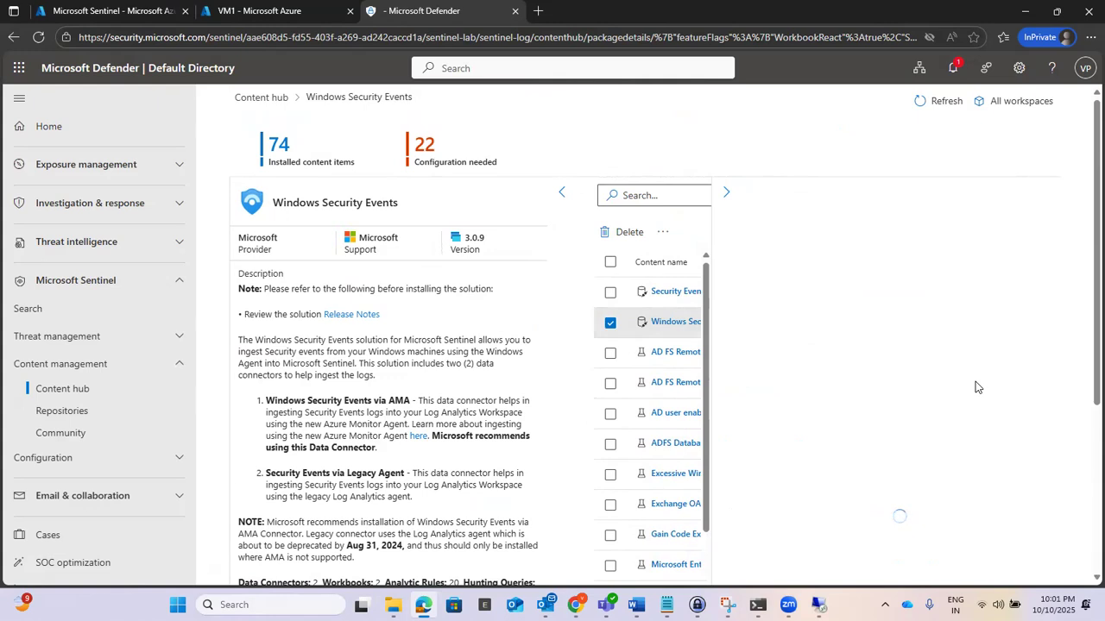
{"action": "scroll", "coordinate": [975, 381], "scroll_direction": "down", "scroll_amount": 2}
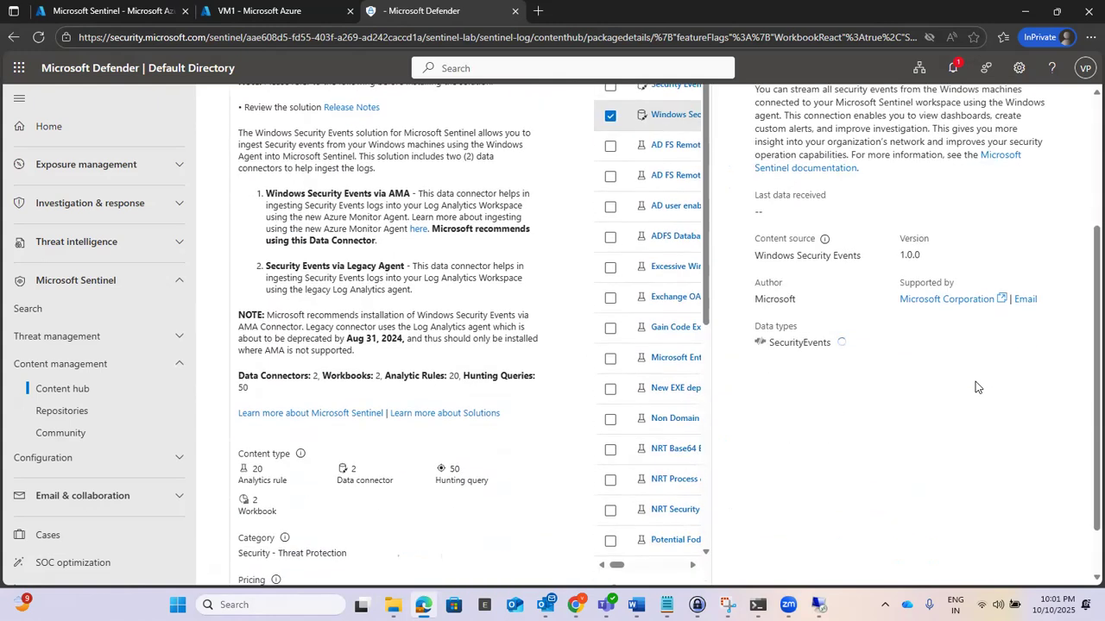
{"action": "scroll", "coordinate": [975, 381], "scroll_direction": "down", "scroll_amount": 1}
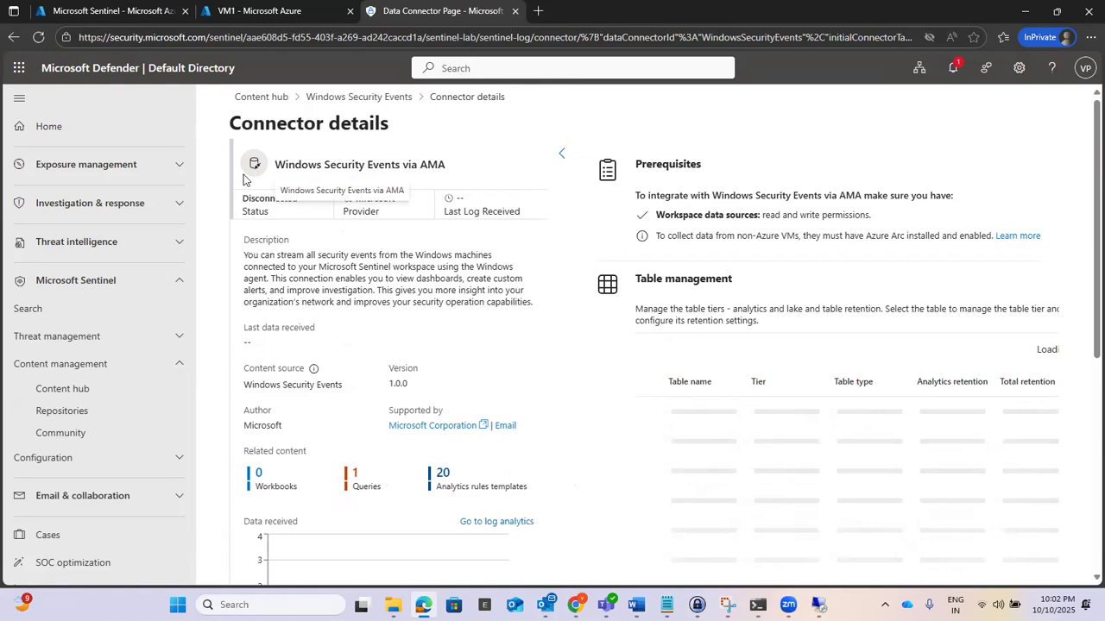
Step: Start a data collection rule named Win-Rule in Azure subscription 1 and resource group Sentinel-Lab, and continue to its resources
{"action": "scroll", "coordinate": [875, 350], "scroll_direction": "down", "scroll_amount": 3}
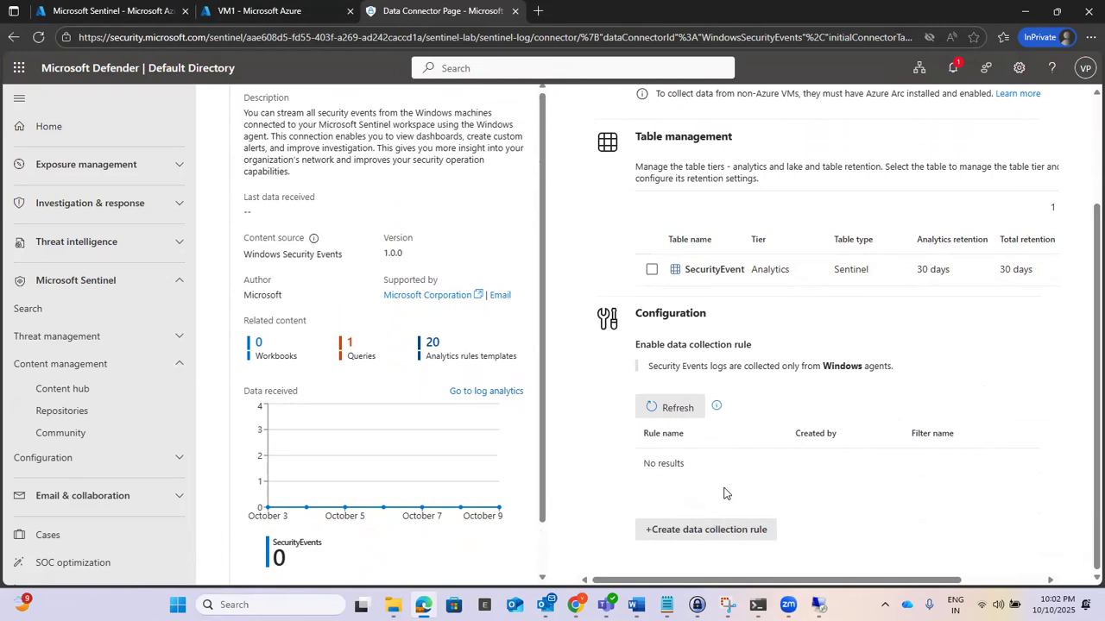
{"action": "left_click", "coordinate": [695, 528]}
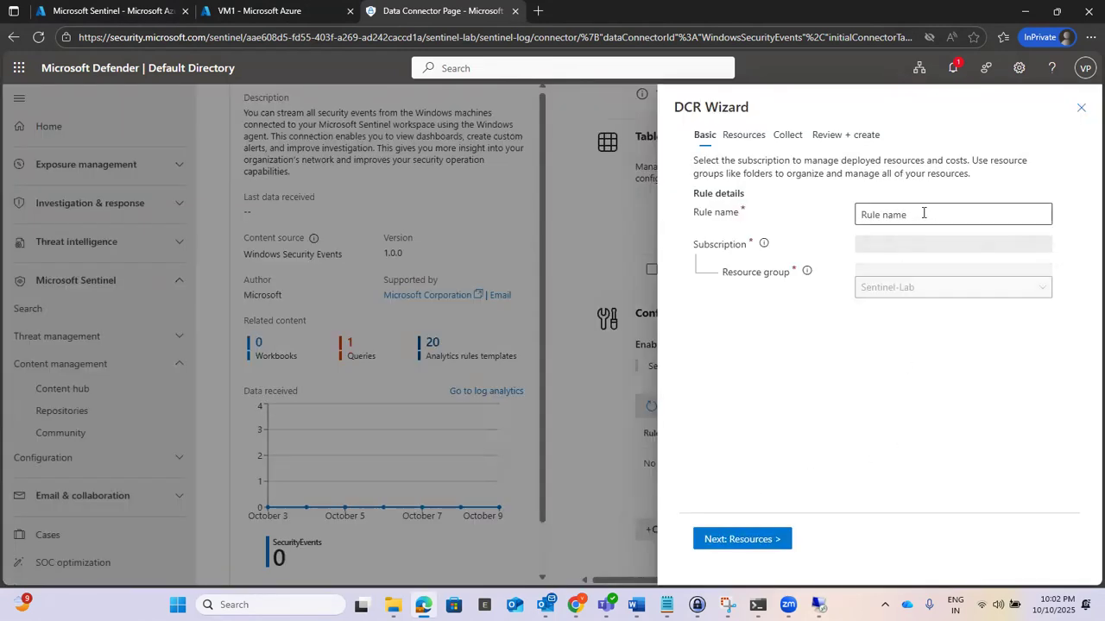
{"action": "left_click", "coordinate": [924, 211]}
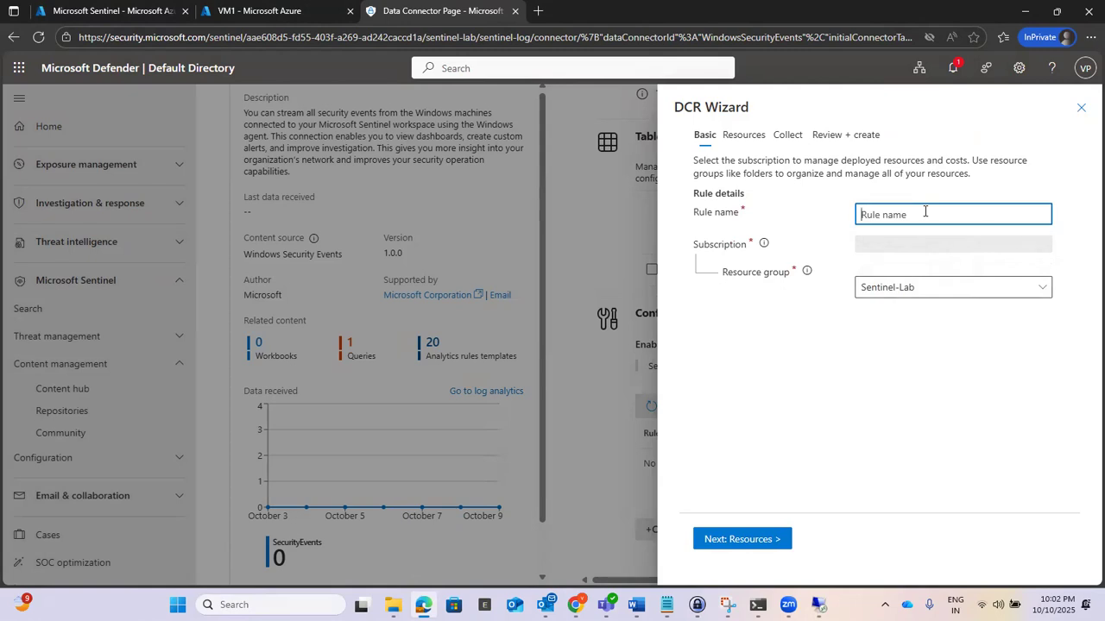
{"action": "type", "text": "Win-Rule"}
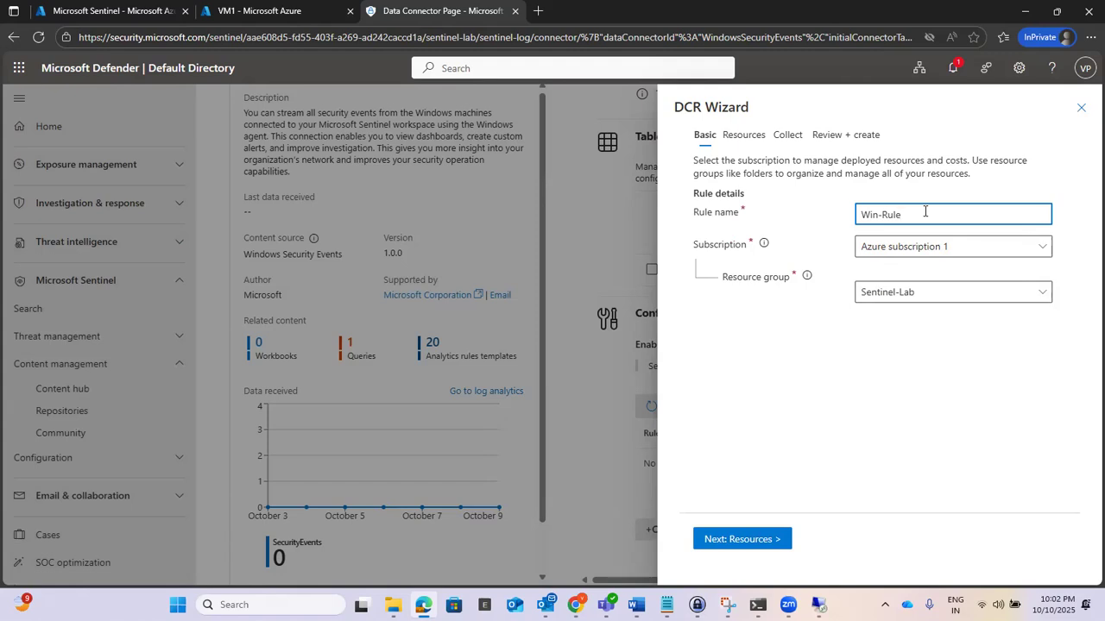
{"action": "left_click", "coordinate": [936, 251]}
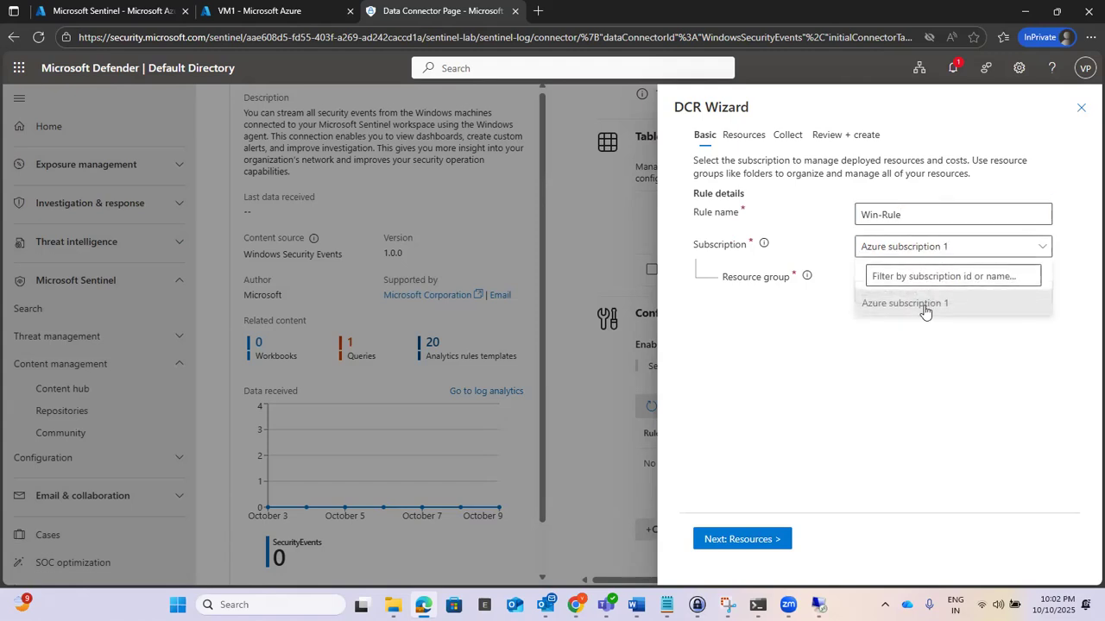
{"action": "left_click", "coordinate": [927, 303]}
{"action": "left_click", "coordinate": [915, 294]}
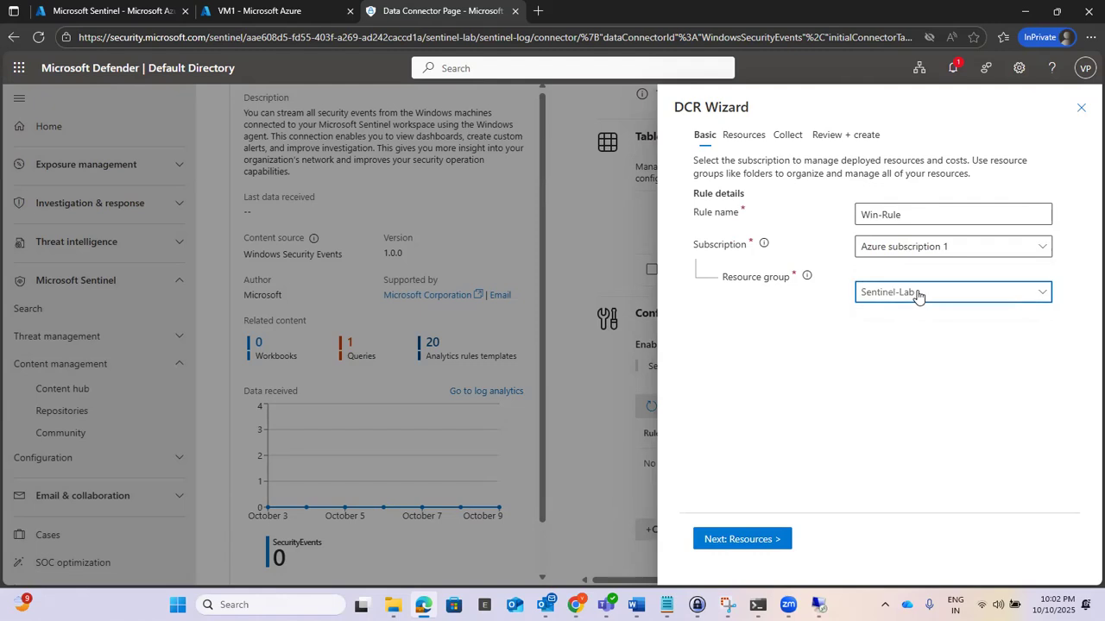
{"action": "left_click", "coordinate": [912, 372]}
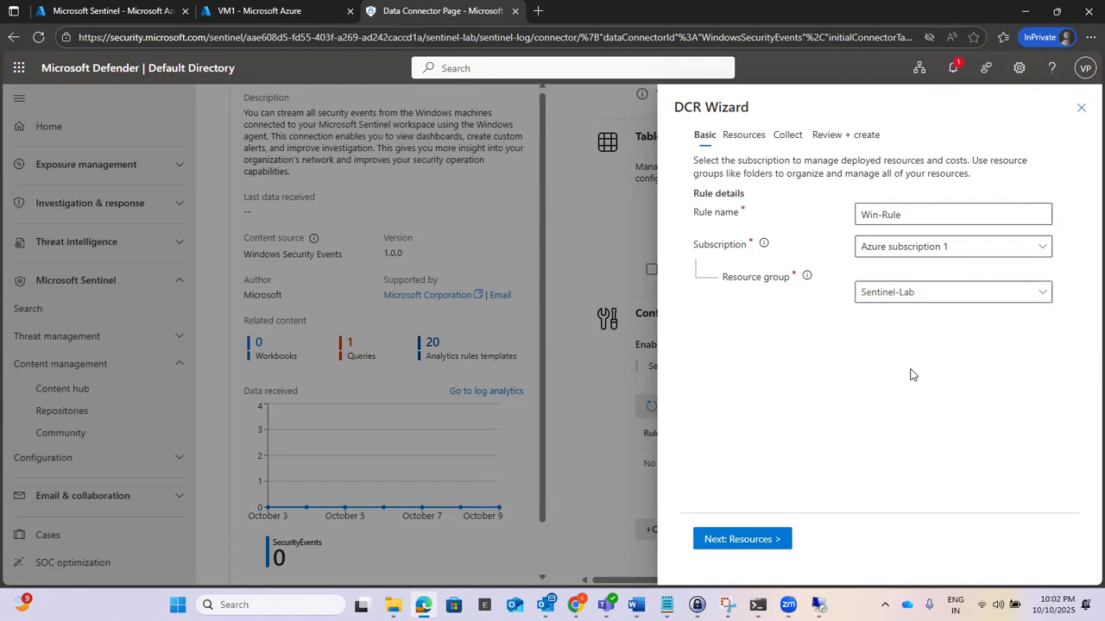
{"action": "left_click", "coordinate": [741, 539]}
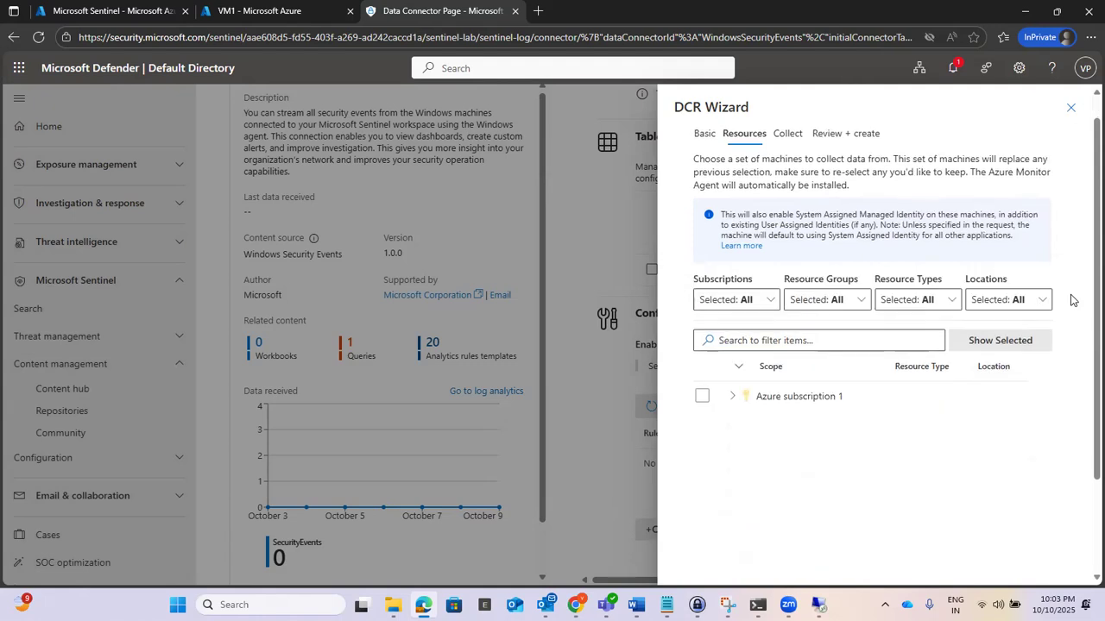
Step: Select VM1 under the Sentinel-Lab resource group as the machine to collect from, and continue to the event collection settings
{"action": "scroll", "coordinate": [1070, 298], "scroll_direction": "down", "scroll_amount": 2}
{"action": "scroll", "coordinate": [1070, 298], "scroll_direction": "up", "scroll_amount": 1}
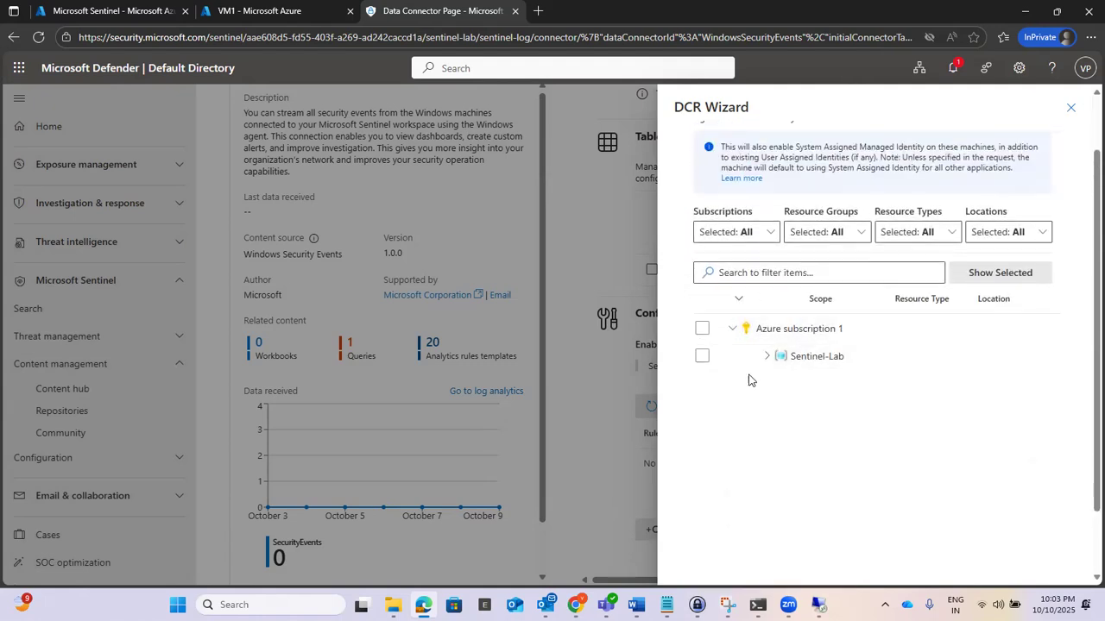
{"action": "left_click", "coordinate": [766, 357]}
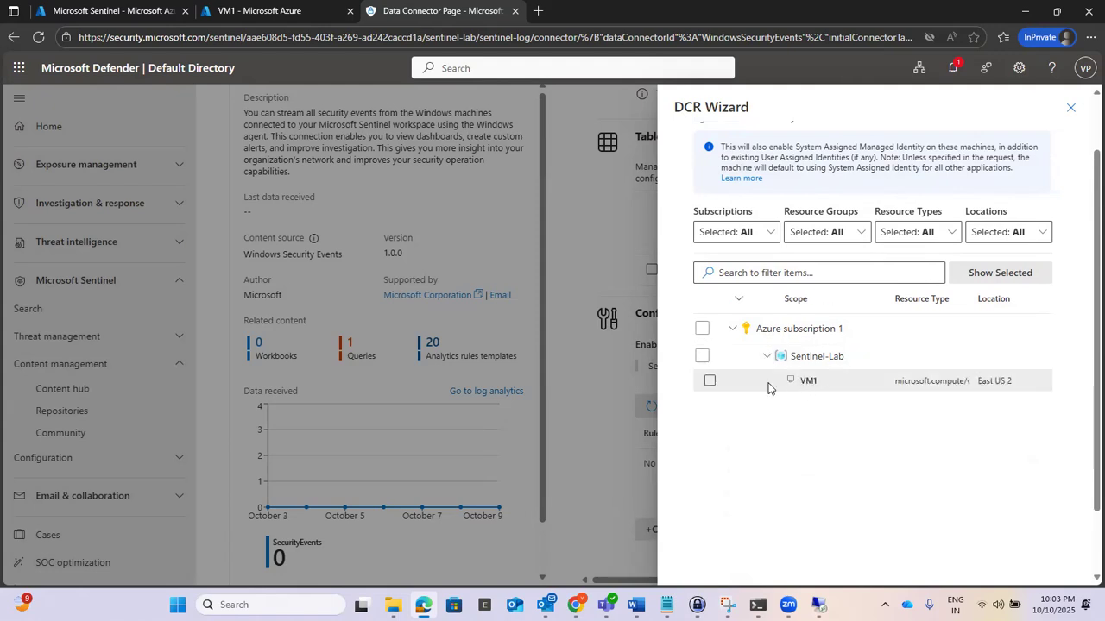
{"action": "left_click", "coordinate": [711, 383]}
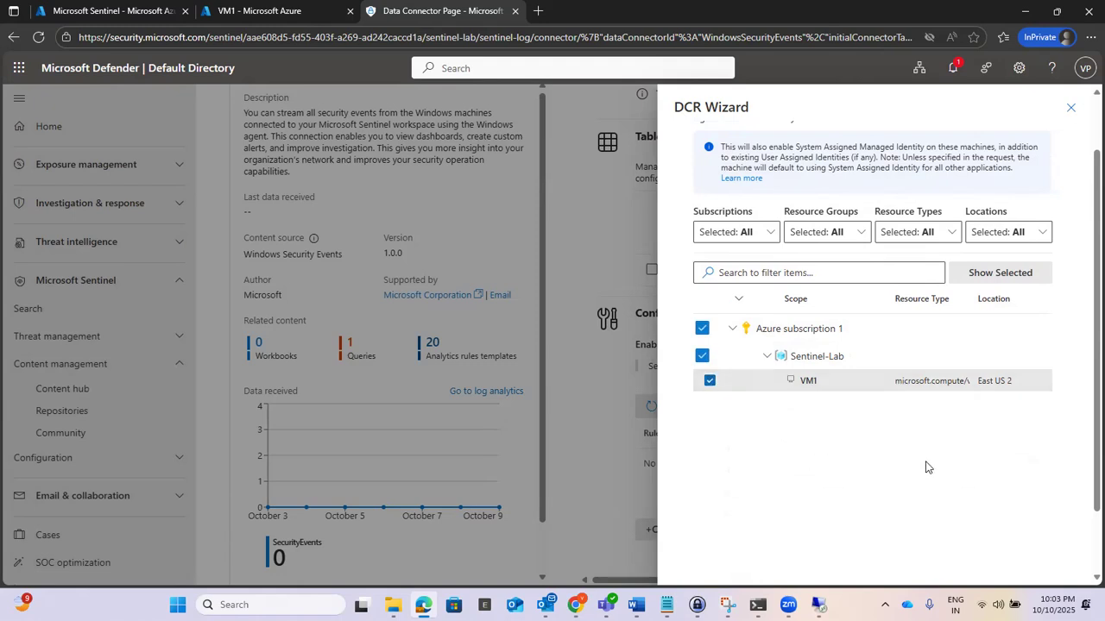
{"action": "scroll", "coordinate": [949, 464], "scroll_direction": "down", "scroll_amount": 2}
{"action": "left_click", "coordinate": [818, 539]}
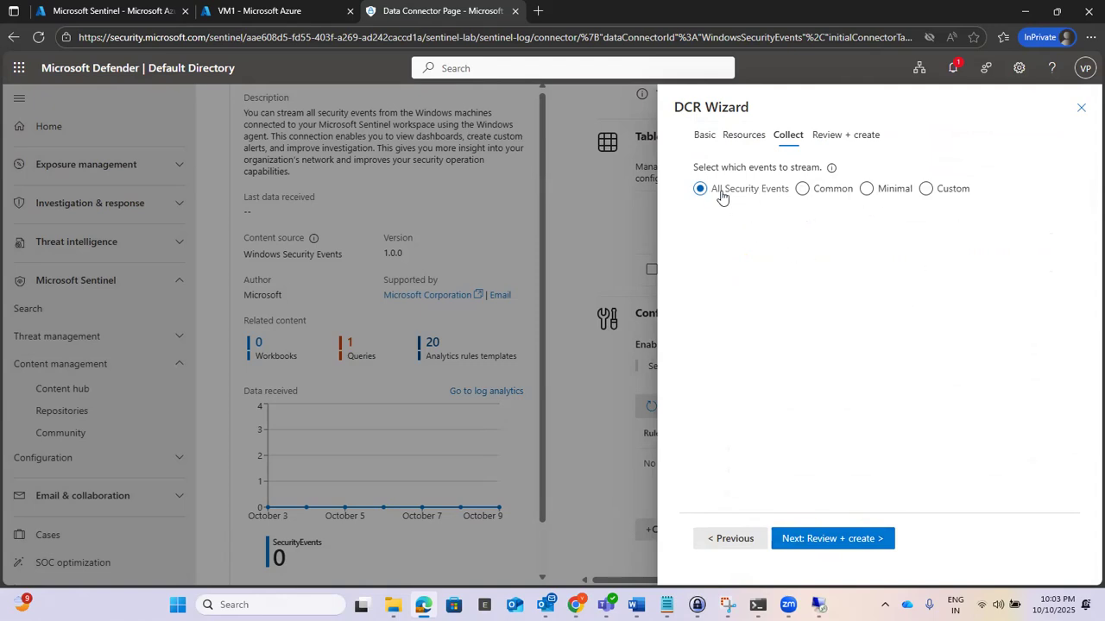
Step: Stream All Security Events in the data collection rule and create Win-Rule after reviewing its settings
{"action": "left_click", "coordinate": [824, 539]}
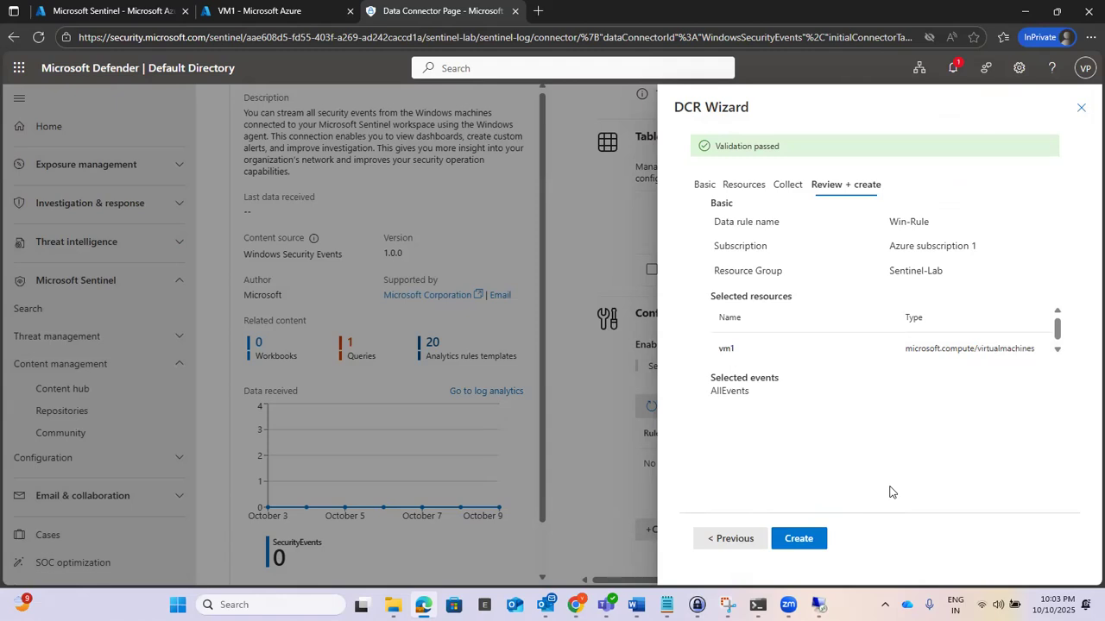
{"action": "left_click", "coordinate": [801, 539]}
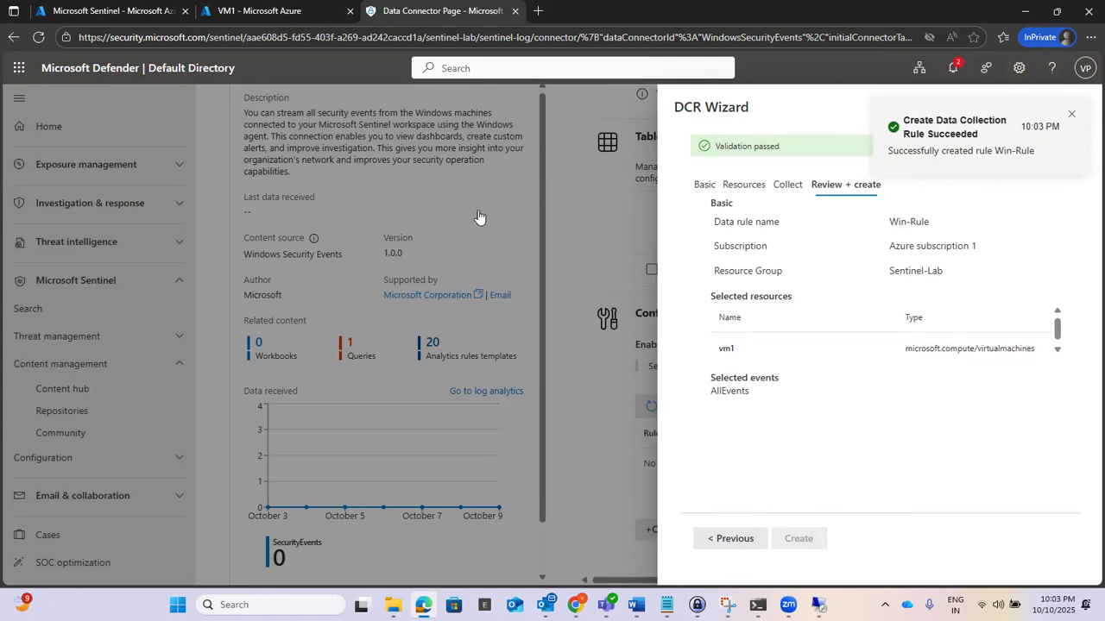
Step: Switch to VM1's Extensions + applications page in the Azure portal and refresh the list to check for the Azure Monitor agent
{"action": "left_click", "coordinate": [119, 9]}
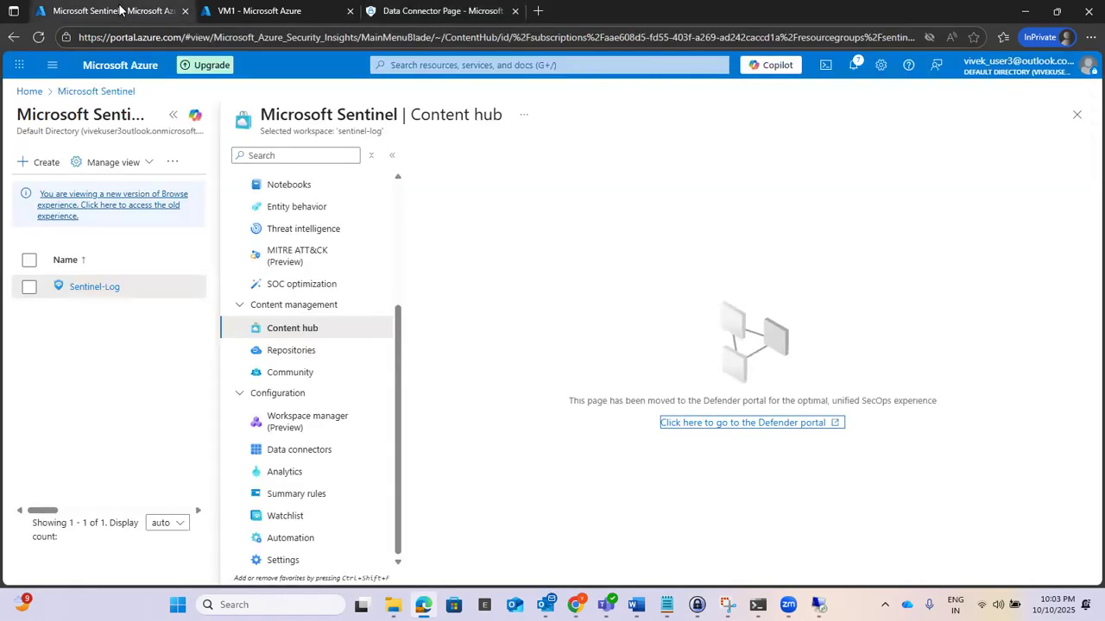
{"action": "left_click", "coordinate": [290, 12]}
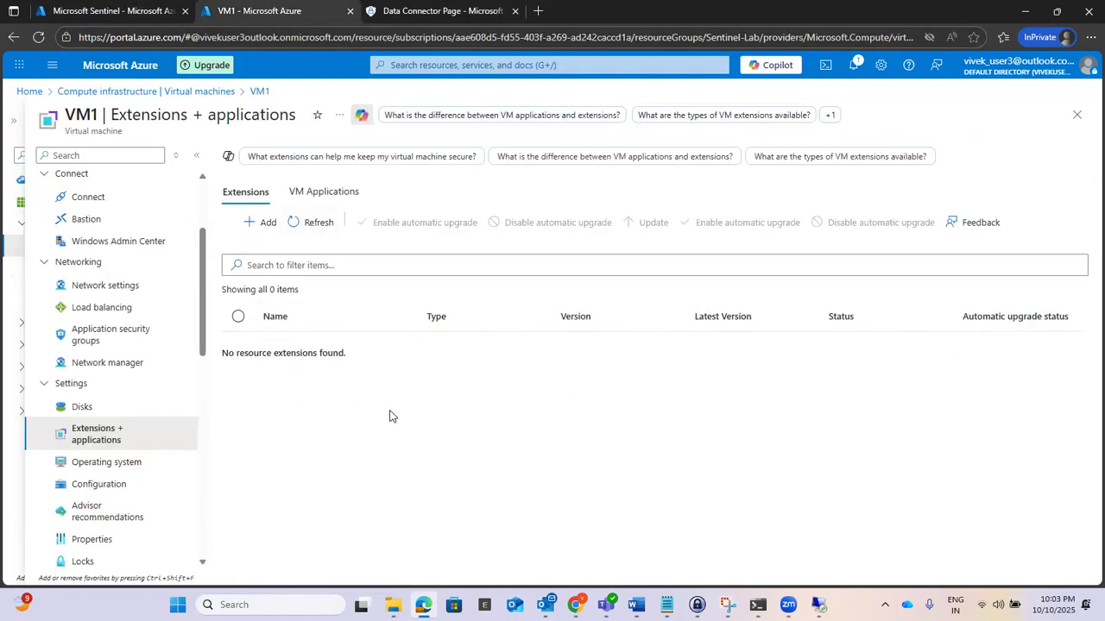
{"action": "left_click", "coordinate": [313, 221]}
{"action": "left_click", "coordinate": [299, 223]}
{"action": "right_click", "coordinate": [370, 402]}
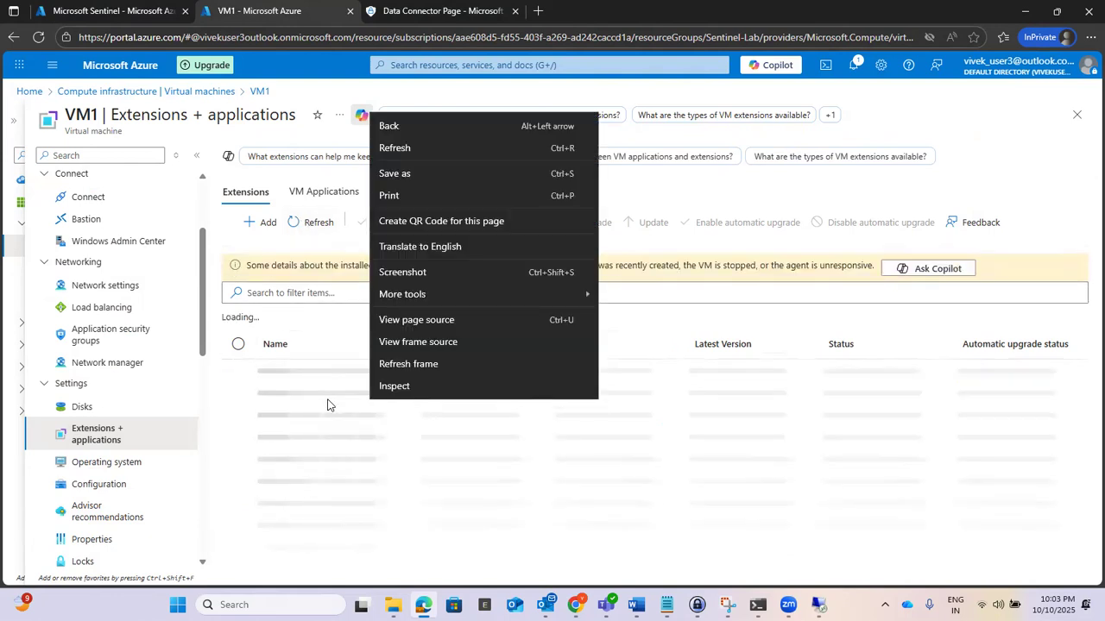
{"action": "left_click", "coordinate": [419, 465]}
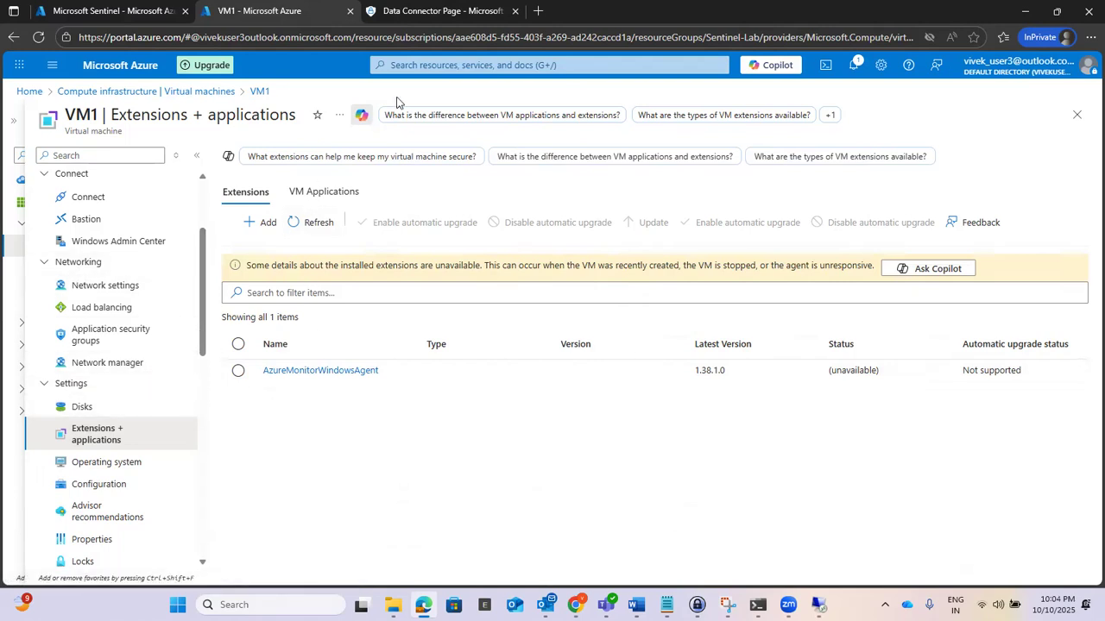
Step: Return to the Windows Security Events via AMA connector page, dismiss the notification, and review its connection status, table management and rule configuration
{"action": "left_click", "coordinate": [439, 13]}
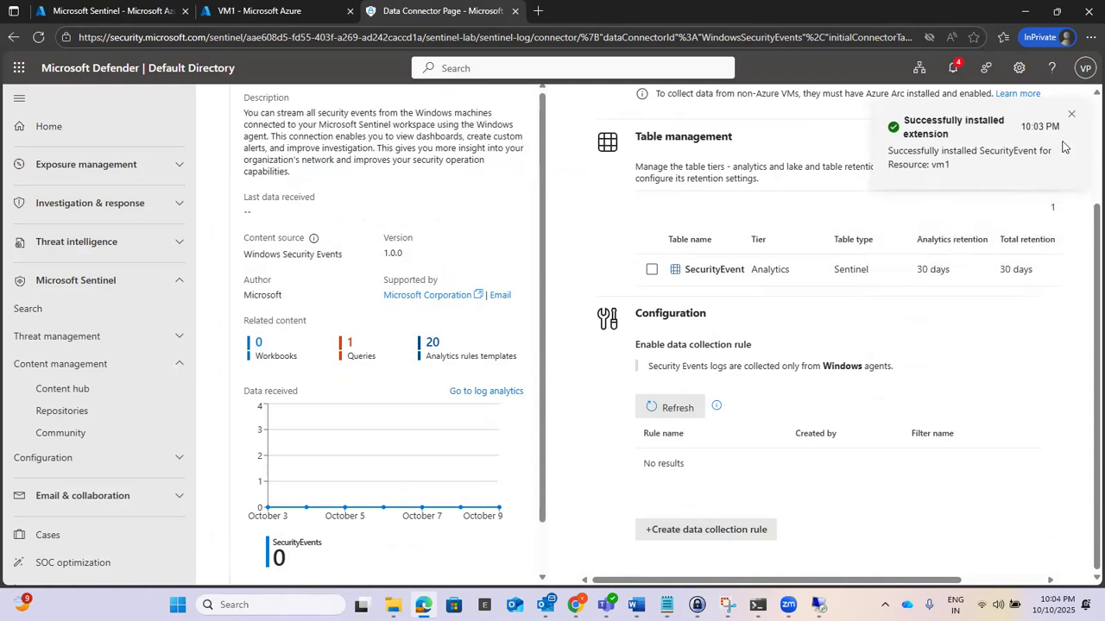
{"action": "left_click", "coordinate": [1071, 114]}
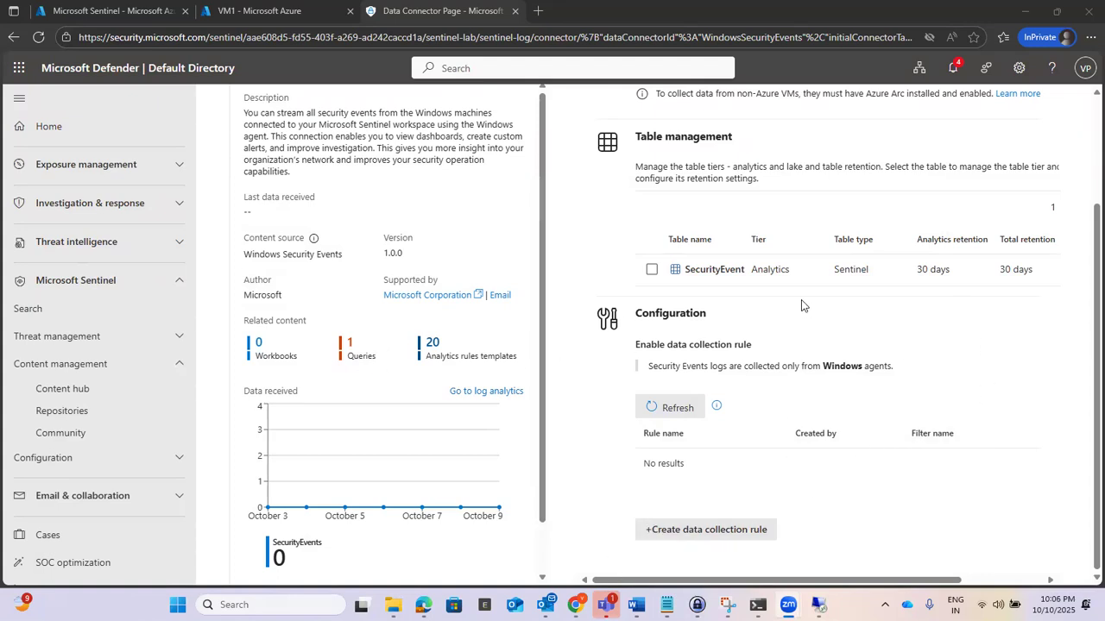
{"action": "scroll", "coordinate": [1060, 359], "scroll_direction": "up", "scroll_amount": 1}
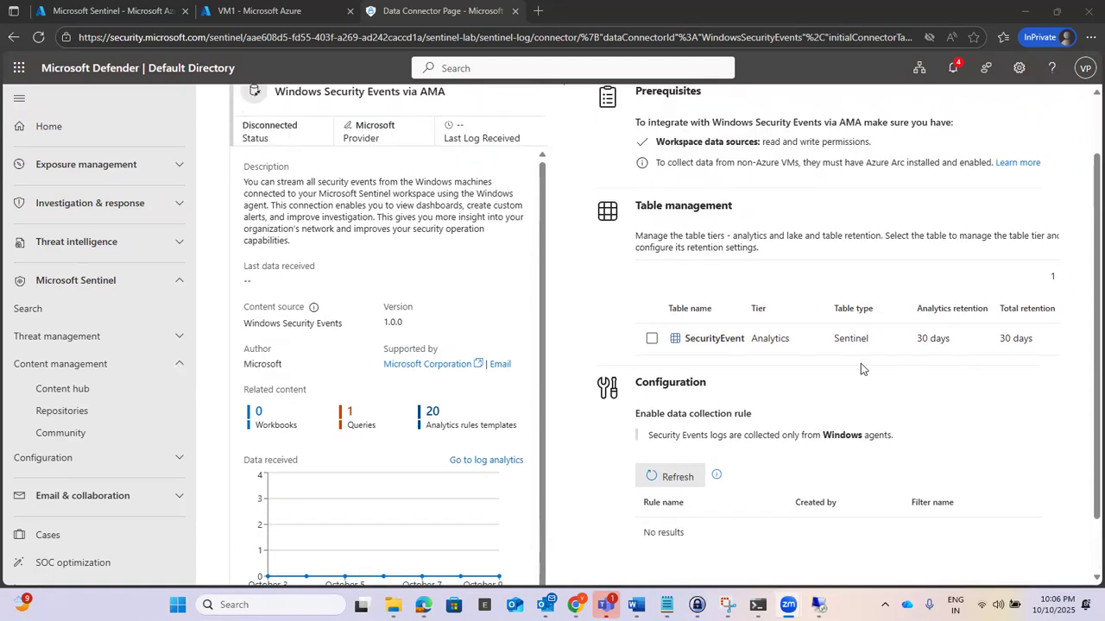
{"action": "scroll", "coordinate": [1026, 390], "scroll_direction": "up", "scroll_amount": 1}
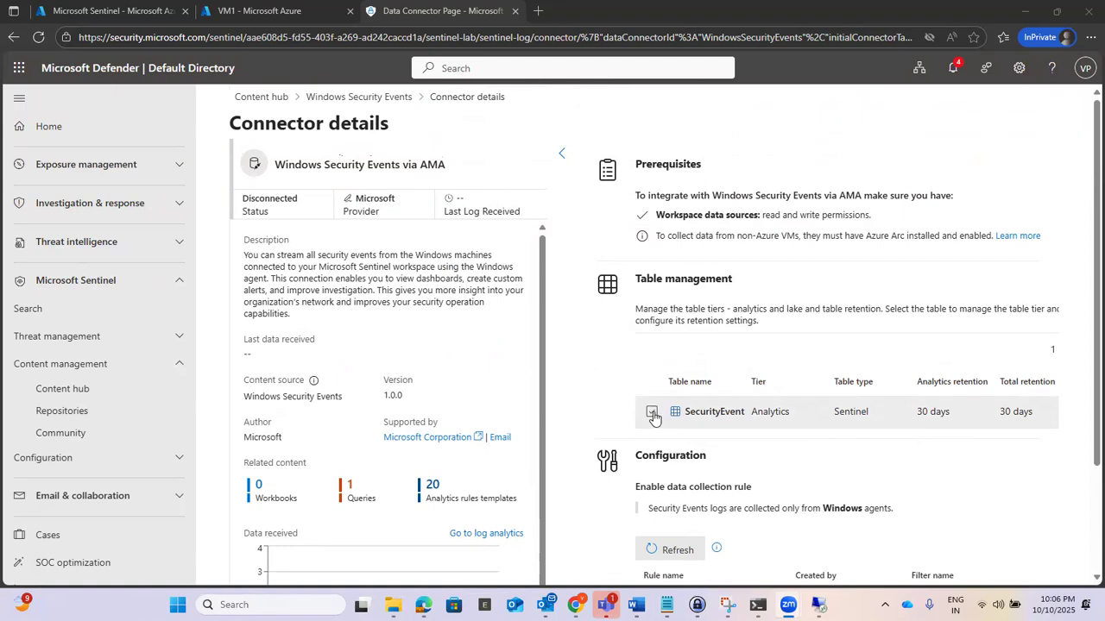
{"action": "scroll", "coordinate": [973, 446], "scroll_direction": "down", "scroll_amount": 2}
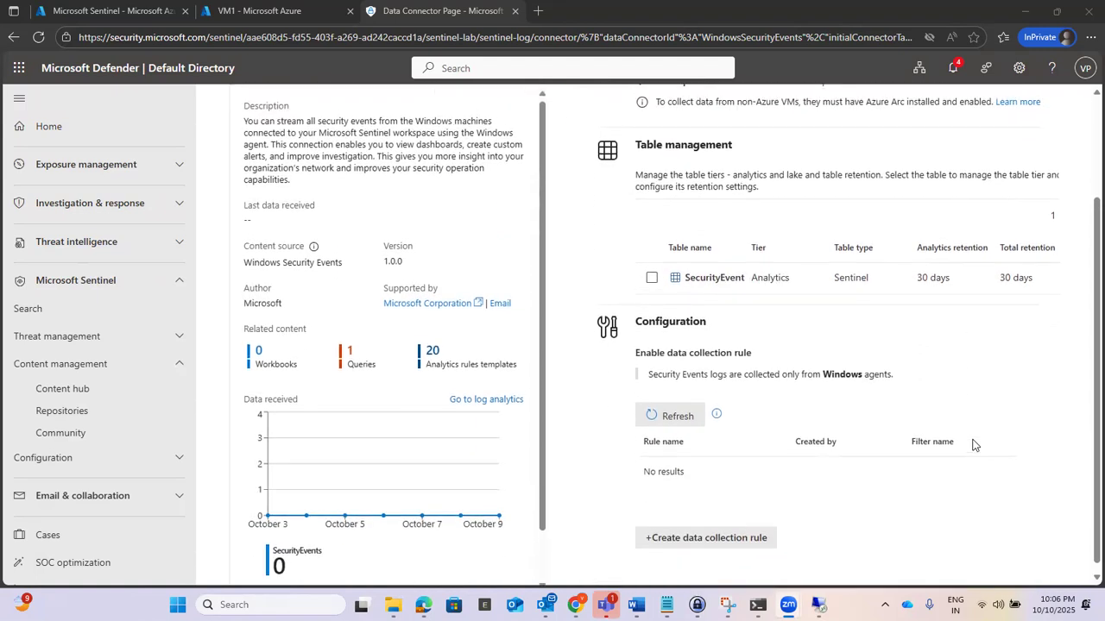
{"action": "scroll", "coordinate": [975, 446], "scroll_direction": "up", "scroll_amount": 2}
{"action": "left_click", "coordinate": [497, 68]}
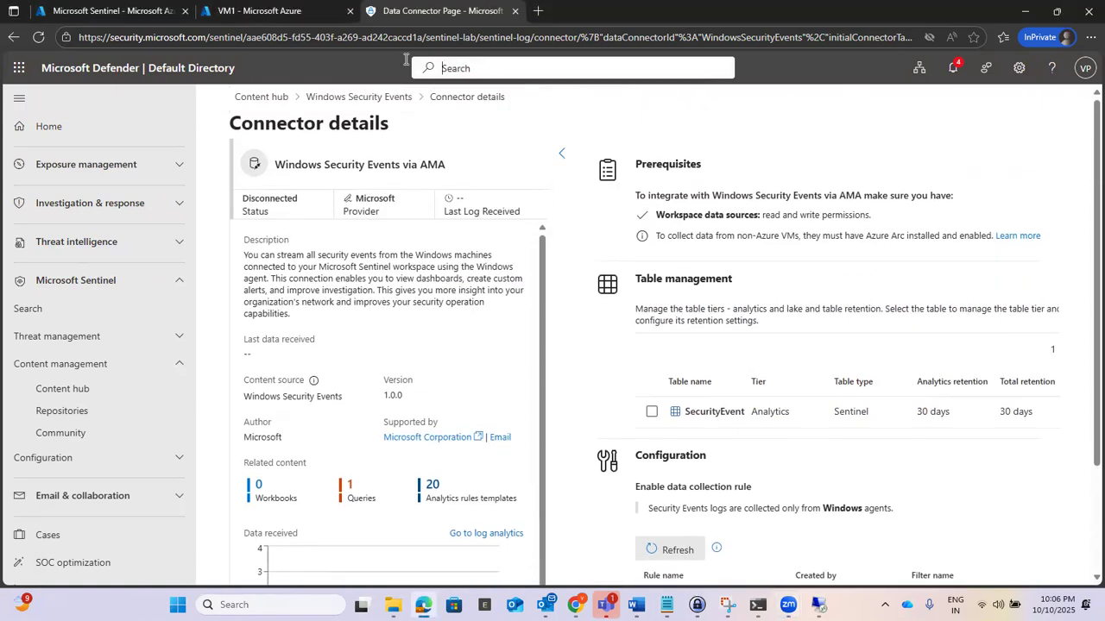
Step: Open the Logs page of the Sentinel-Log Log Analytics workspace in the Azure portal and dismiss the welcome screen, tour and Queries hub
{"action": "left_click", "coordinate": [285, 12]}
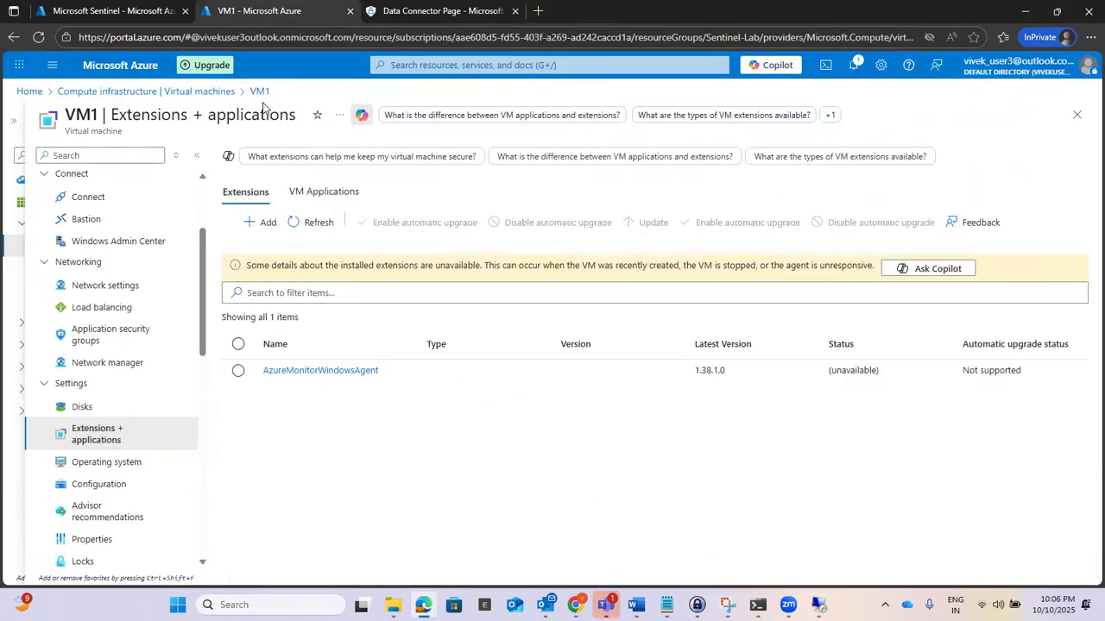
{"action": "left_click", "coordinate": [425, 62]}
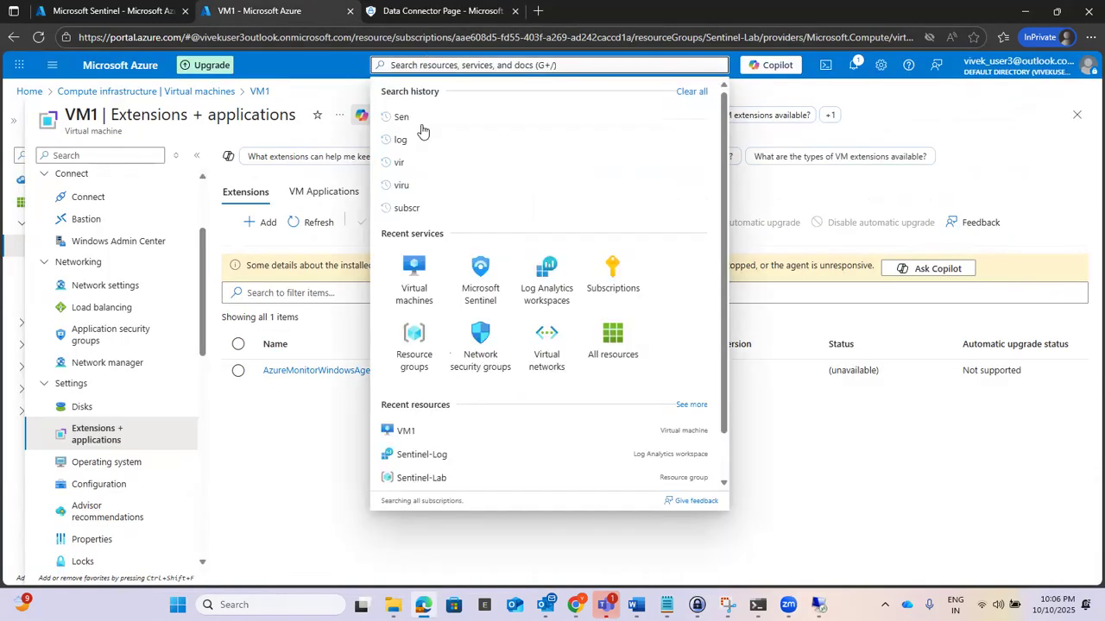
{"action": "left_click", "coordinate": [544, 294]}
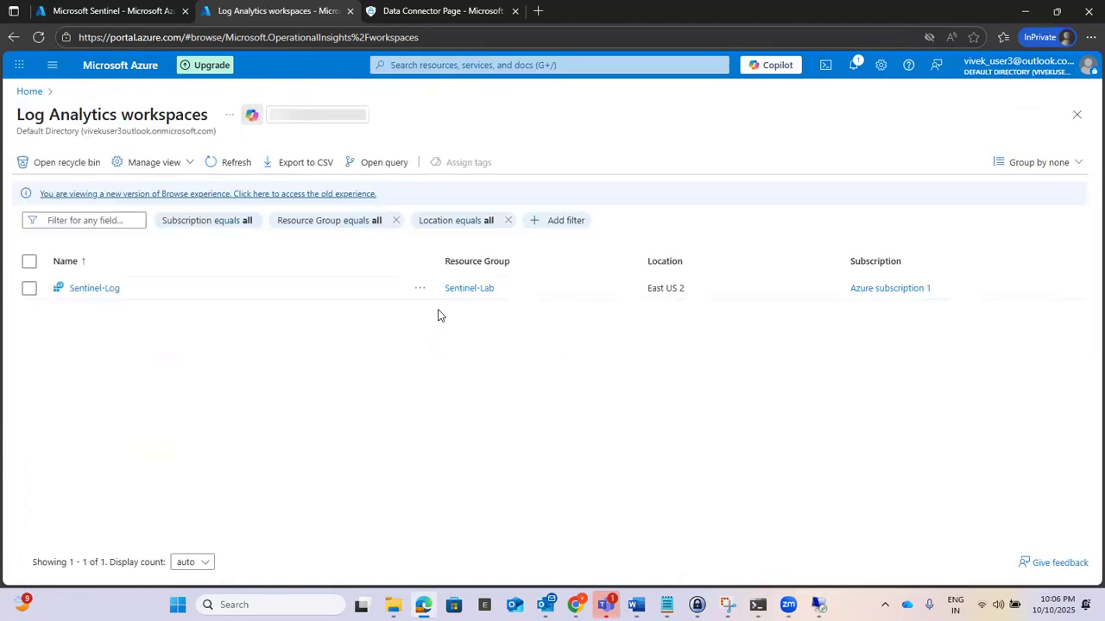
{"action": "left_click", "coordinate": [99, 288]}
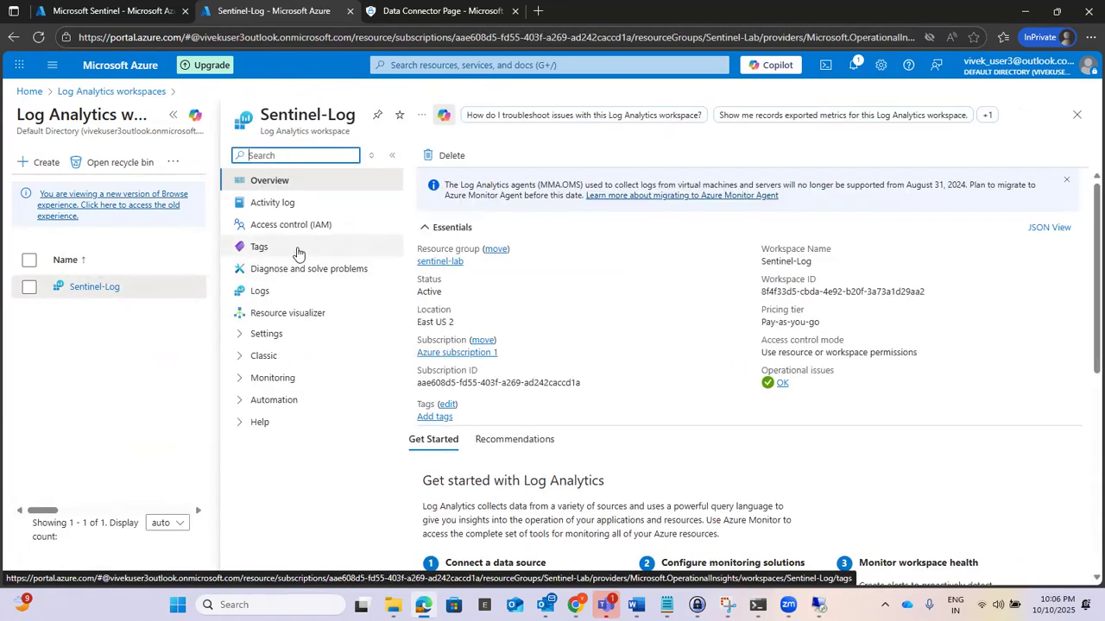
{"action": "left_click", "coordinate": [258, 294]}
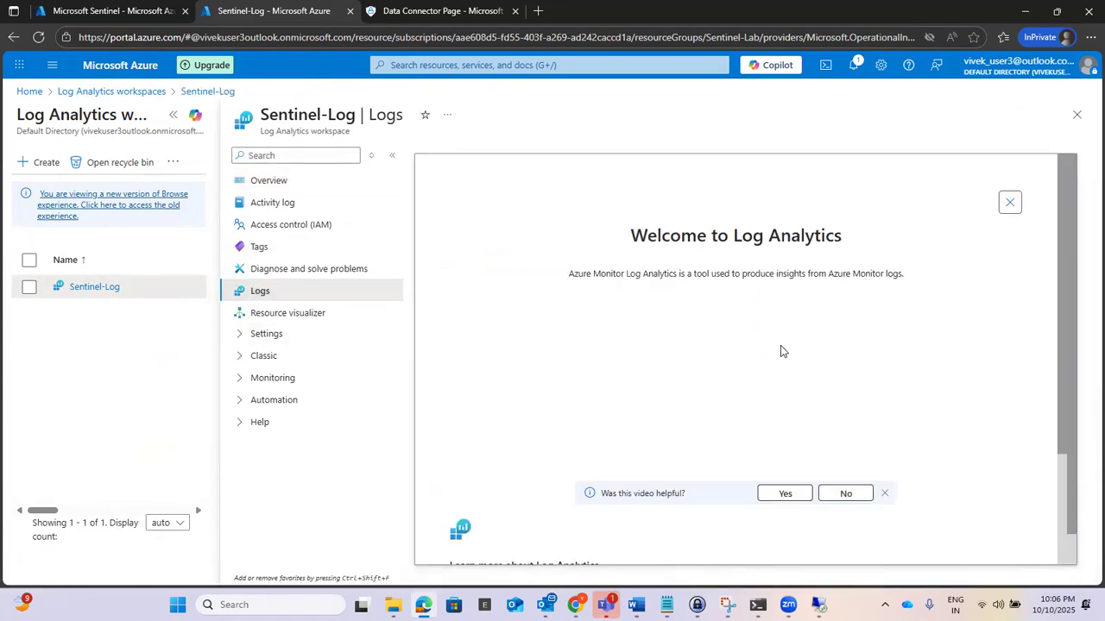
{"action": "left_click", "coordinate": [1010, 202]}
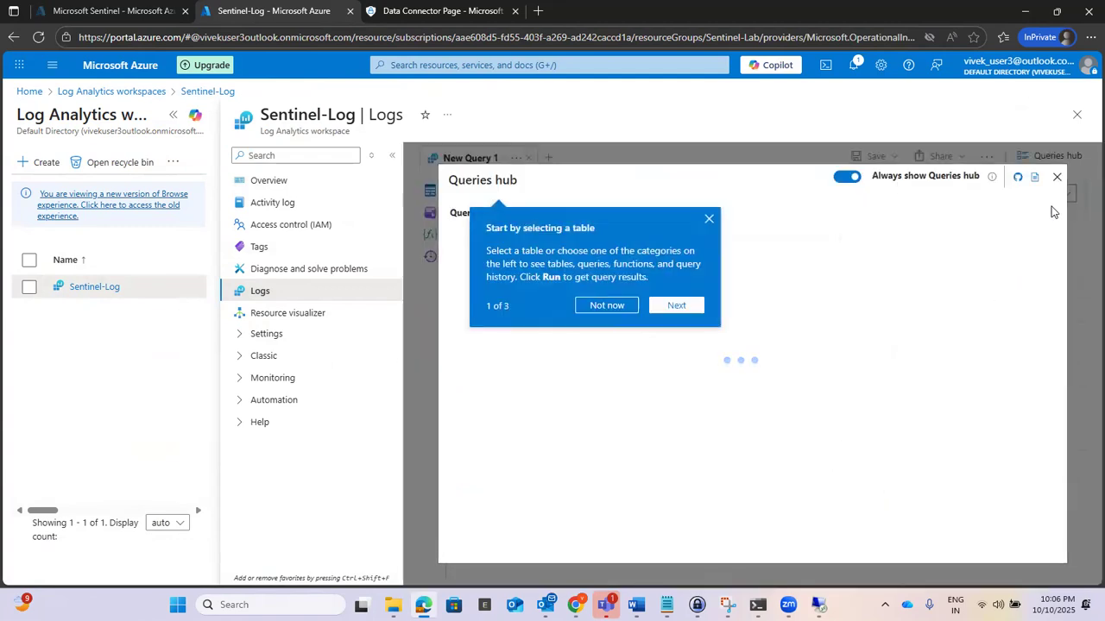
{"action": "left_click", "coordinate": [708, 218]}
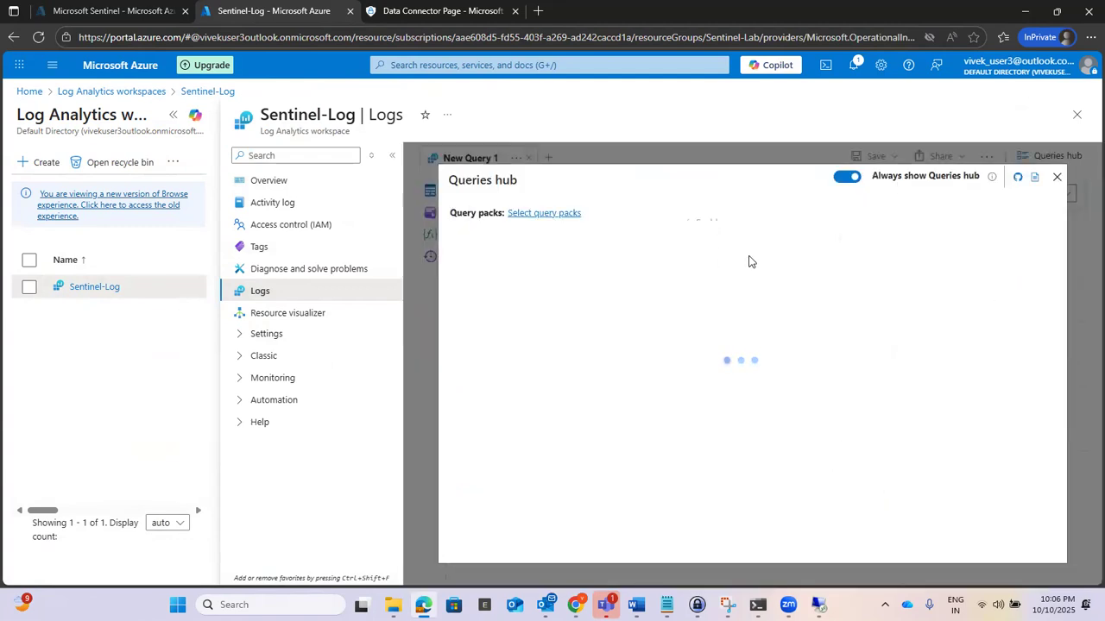
{"action": "left_click", "coordinate": [1058, 177]}
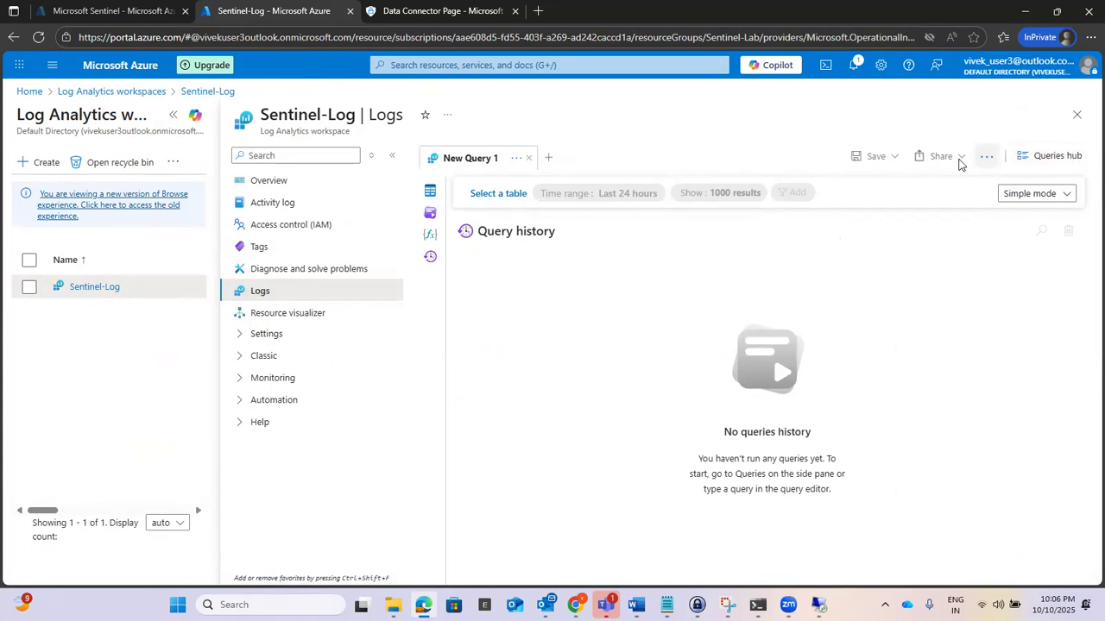
Step: Switch the query editor to KQL mode and run a SecurityEvent query over the last 24 hours
{"action": "left_click", "coordinate": [1070, 197]}
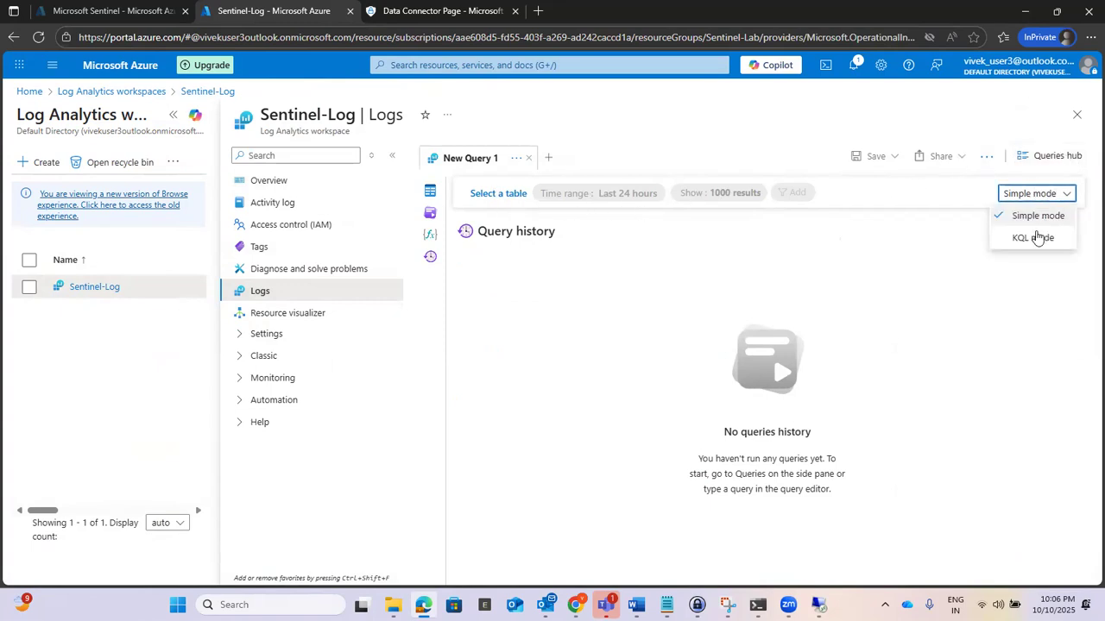
{"action": "left_click", "coordinate": [1040, 241]}
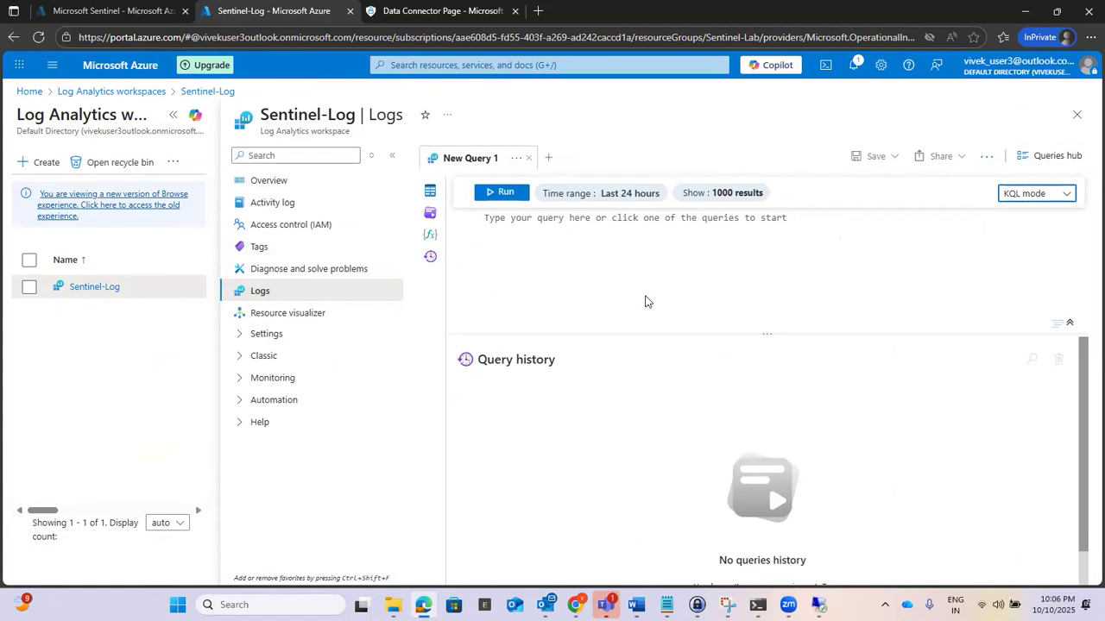
{"action": "left_click", "coordinate": [526, 221]}
{"action": "type", "text": "sec"}
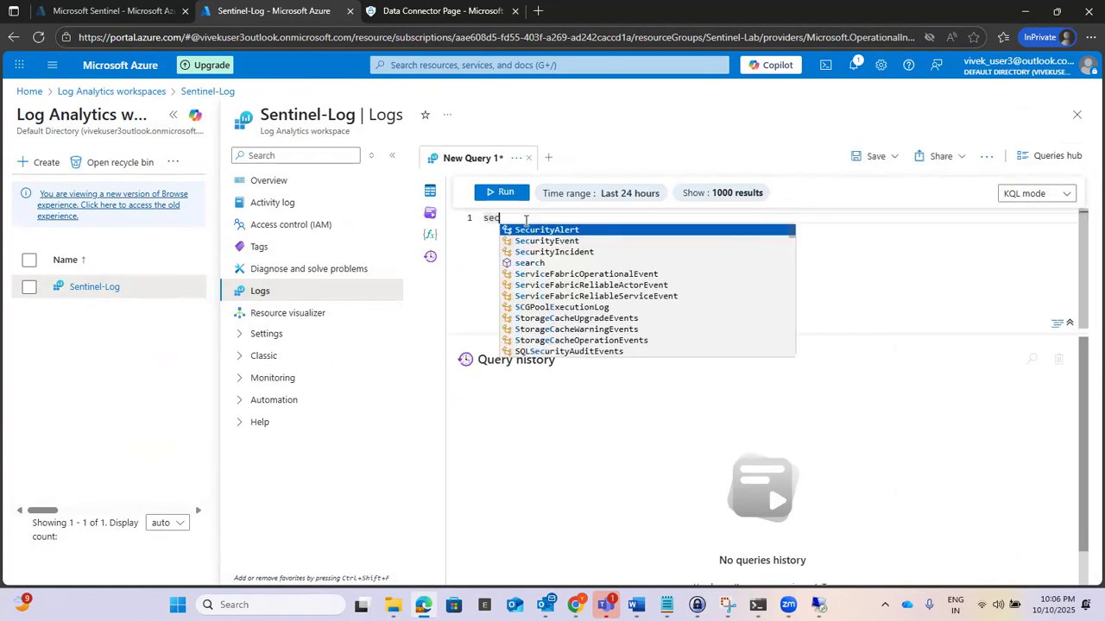
{"action": "key", "text": "Down"}
{"action": "key", "text": "Return"}
{"action": "key", "text": "Return"}
{"action": "type", "text": "|"}
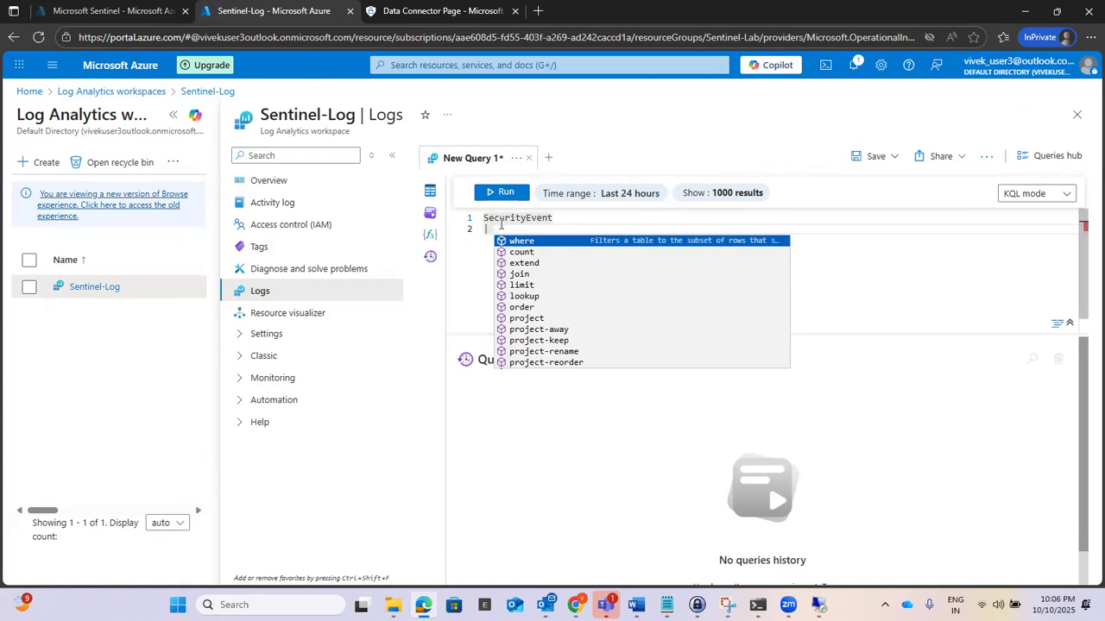
{"action": "left_click_drag", "start_coordinate": [502, 226], "coordinate": [480, 227]}
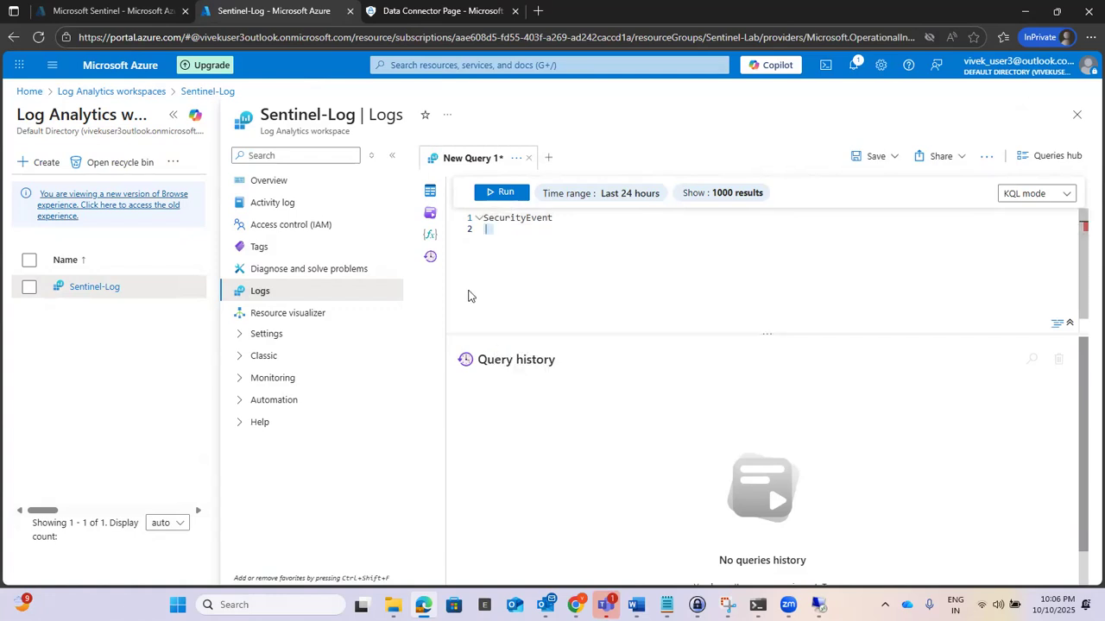
{"action": "key", "text": "BackSpace"}
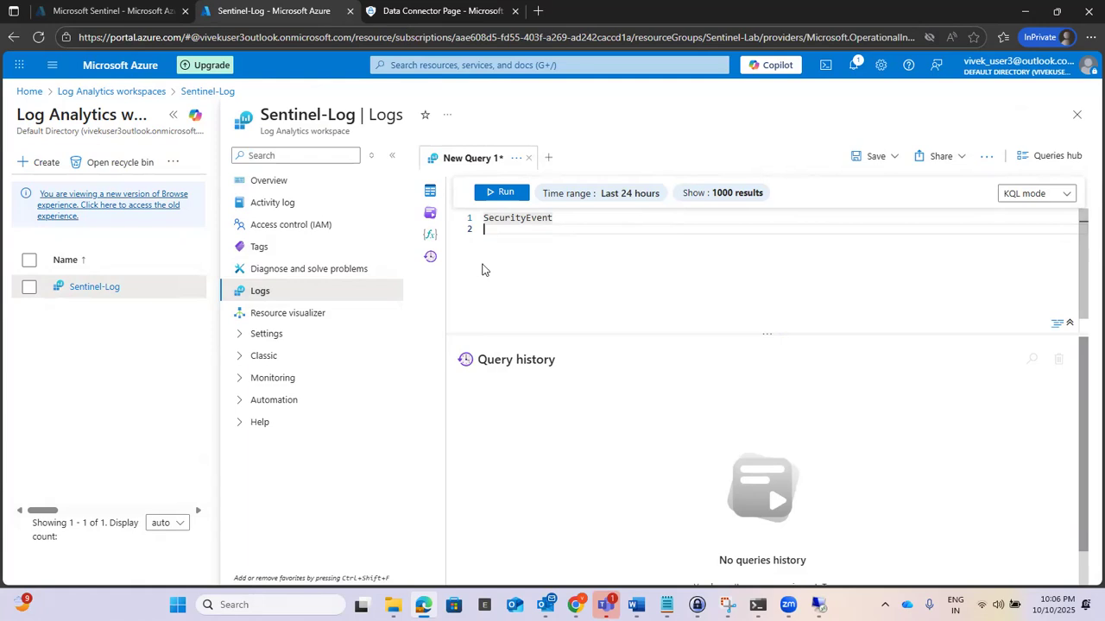
{"action": "left_click", "coordinate": [506, 192]}
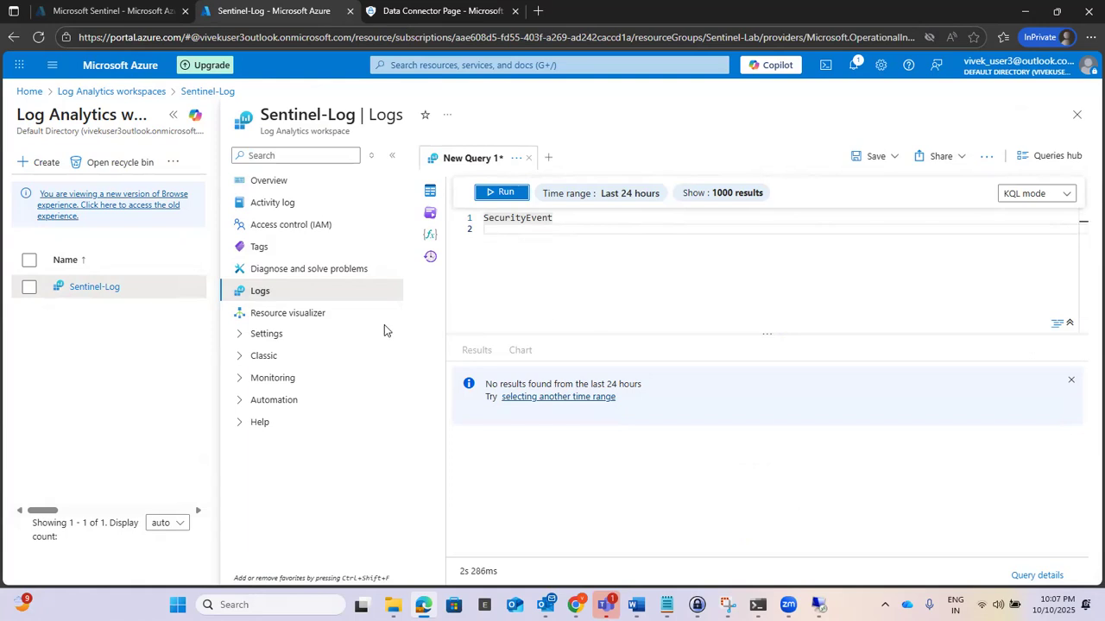
Step: Look through the workspace's settings, table list and sample query categories including Audit, and rerun the SecurityEvent query
{"action": "left_click", "coordinate": [246, 336]}
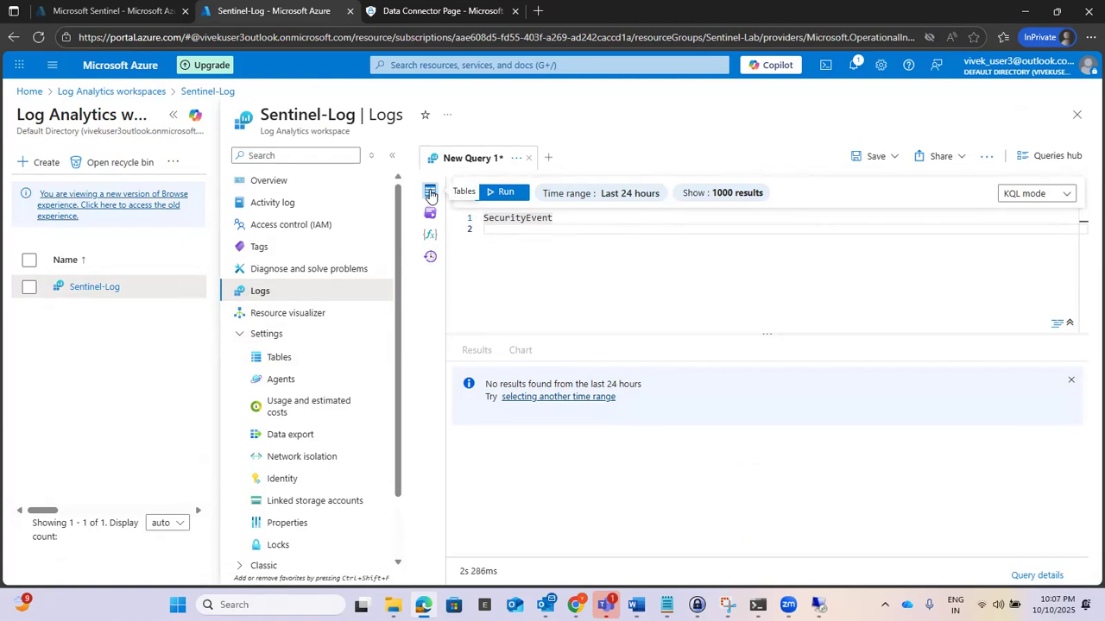
{"action": "left_click", "coordinate": [430, 195]}
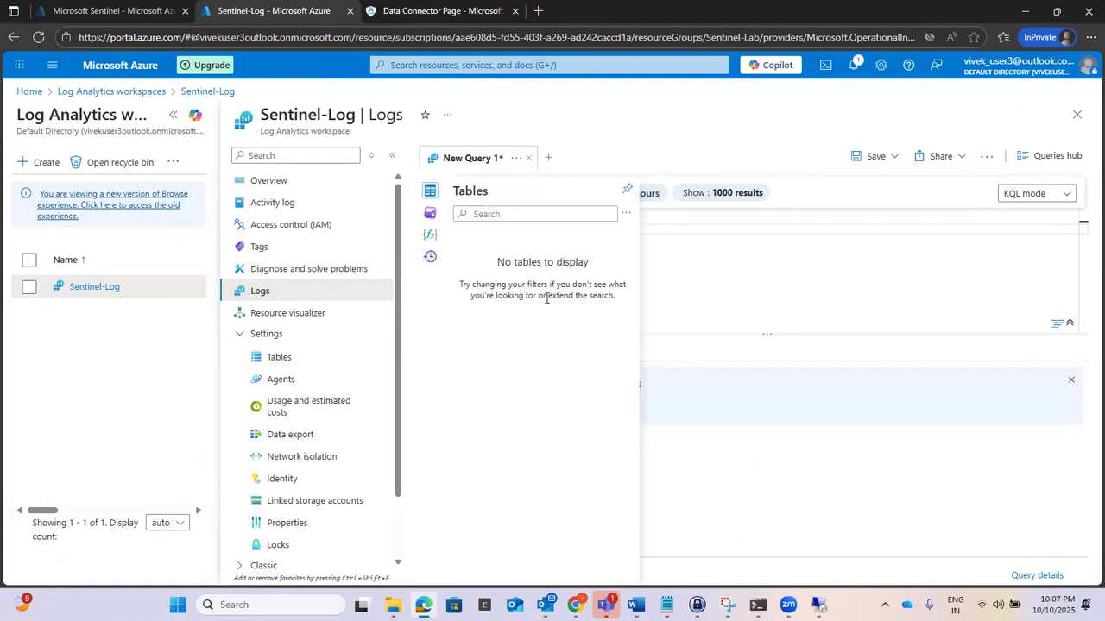
{"action": "left_click", "coordinate": [771, 286]}
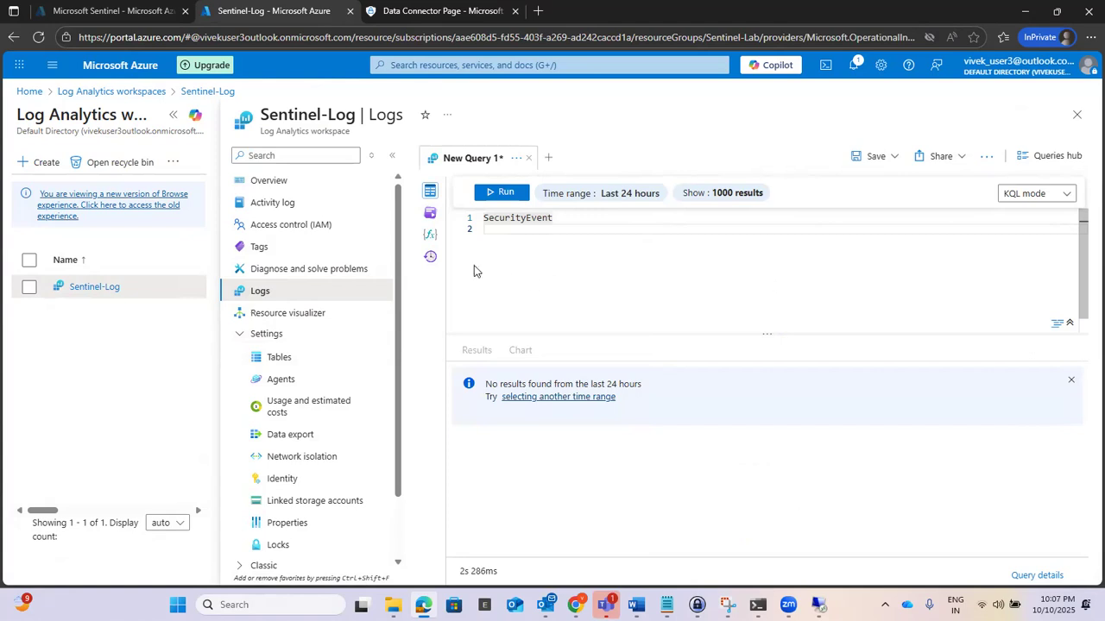
{"action": "left_click", "coordinate": [430, 213]}
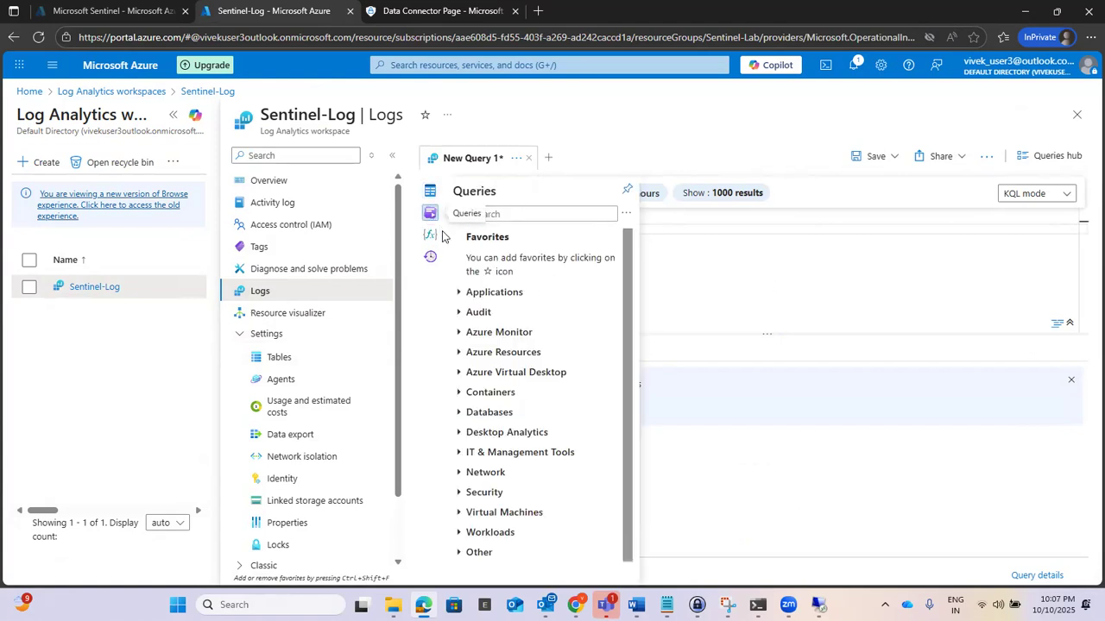
{"action": "left_click", "coordinate": [461, 314]}
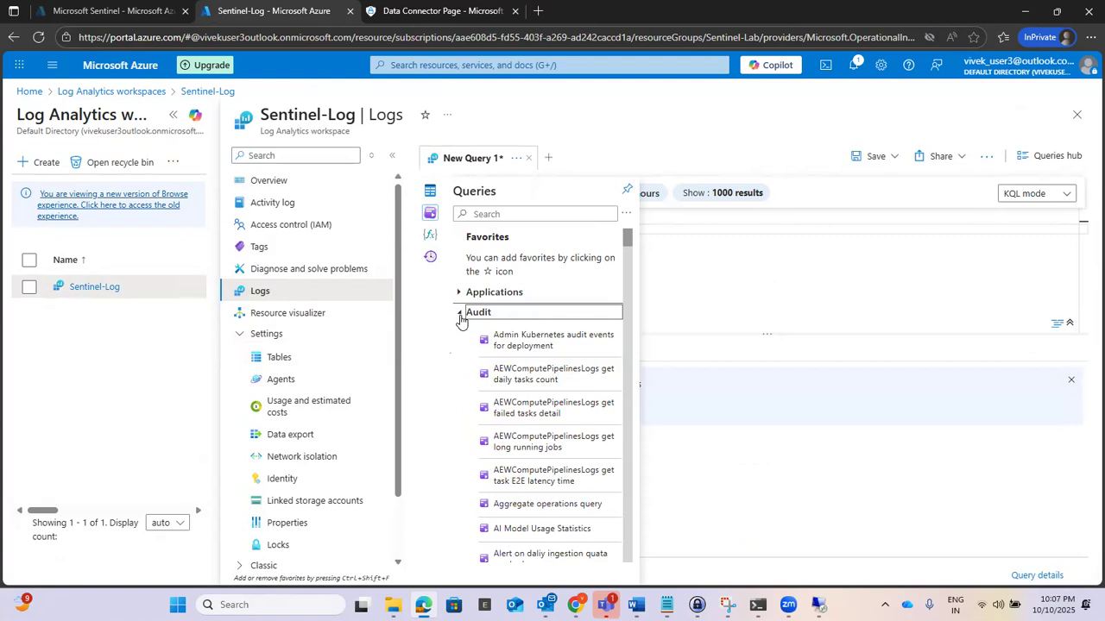
{"action": "left_click", "coordinate": [460, 316]}
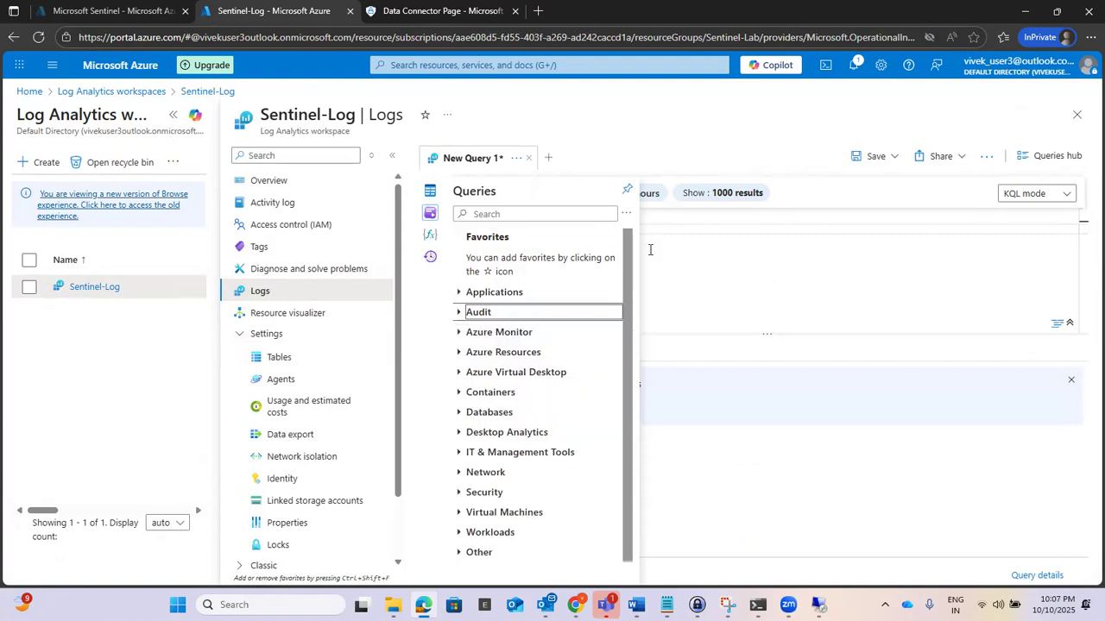
{"action": "left_click", "coordinate": [654, 249]}
{"action": "left_click", "coordinate": [508, 193]}
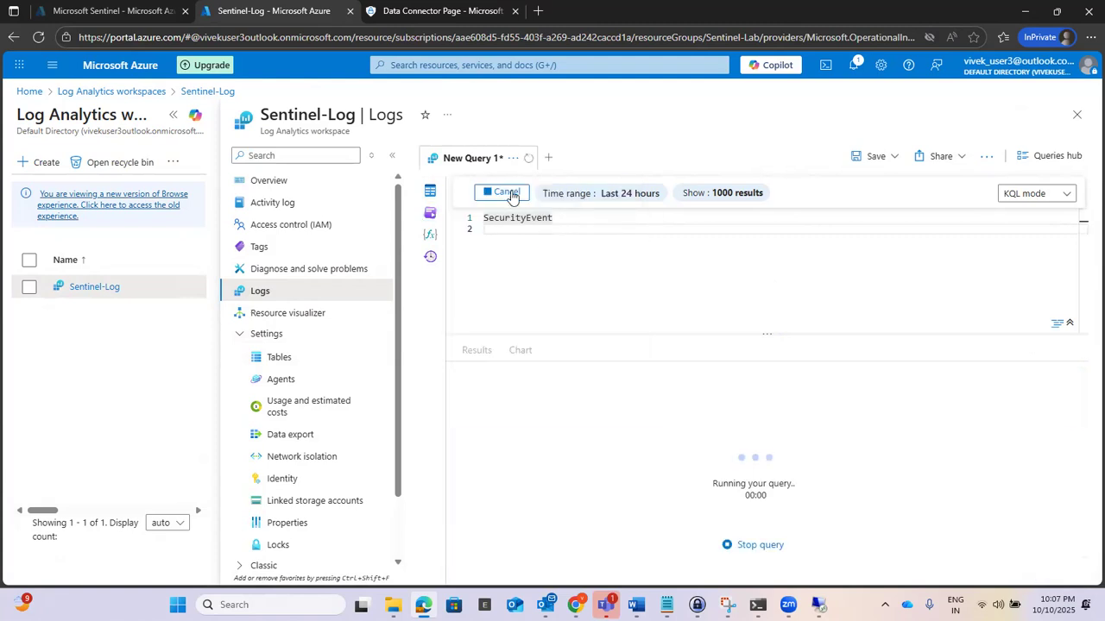